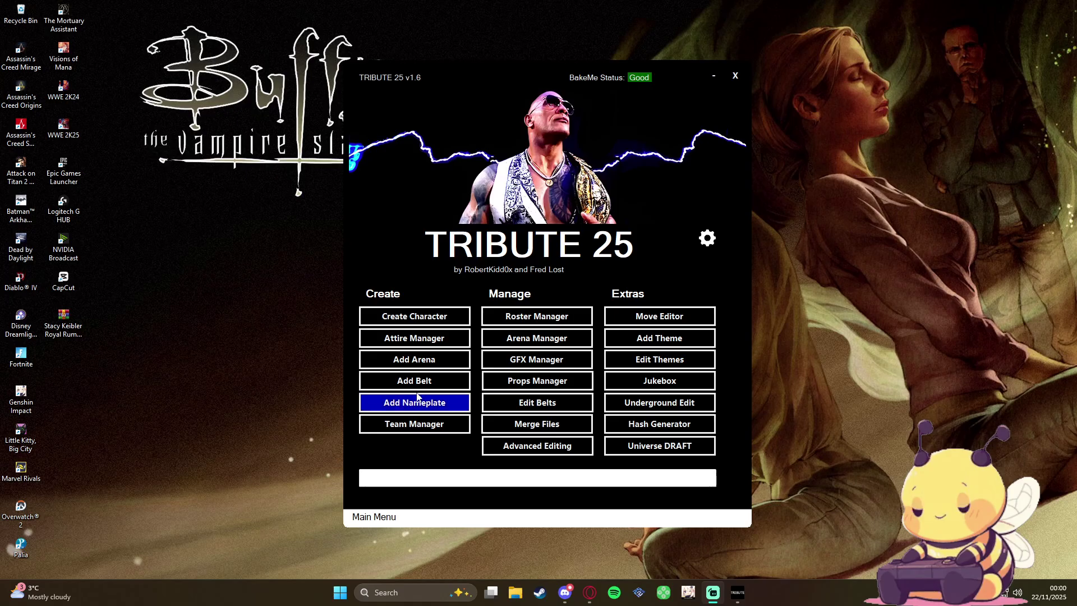
# Open the form for creating a new character slot.
pyautogui.click(468, 210)
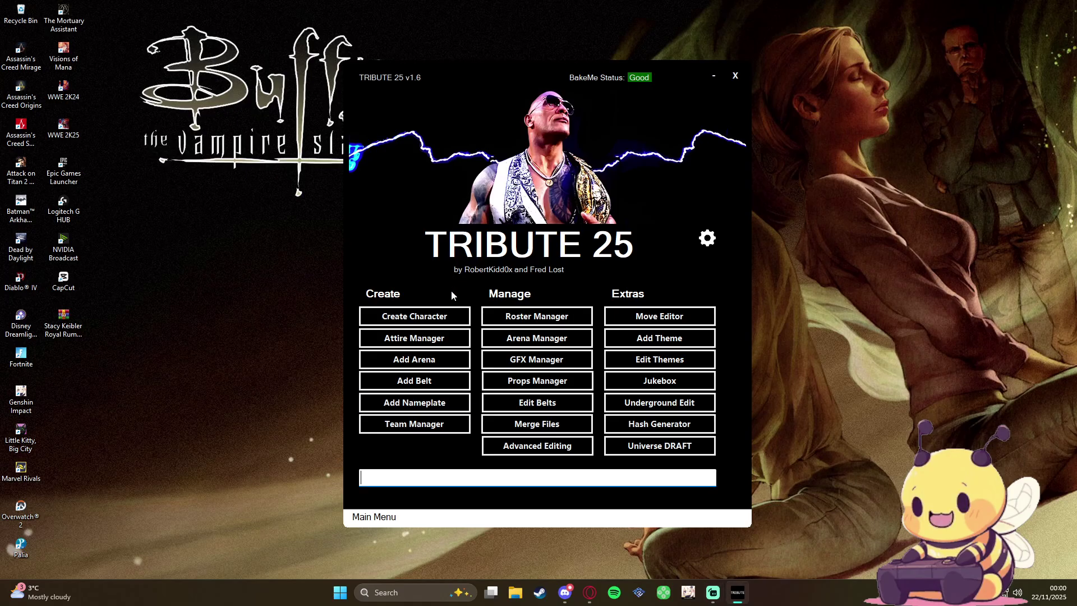
pyautogui.click(424, 317)
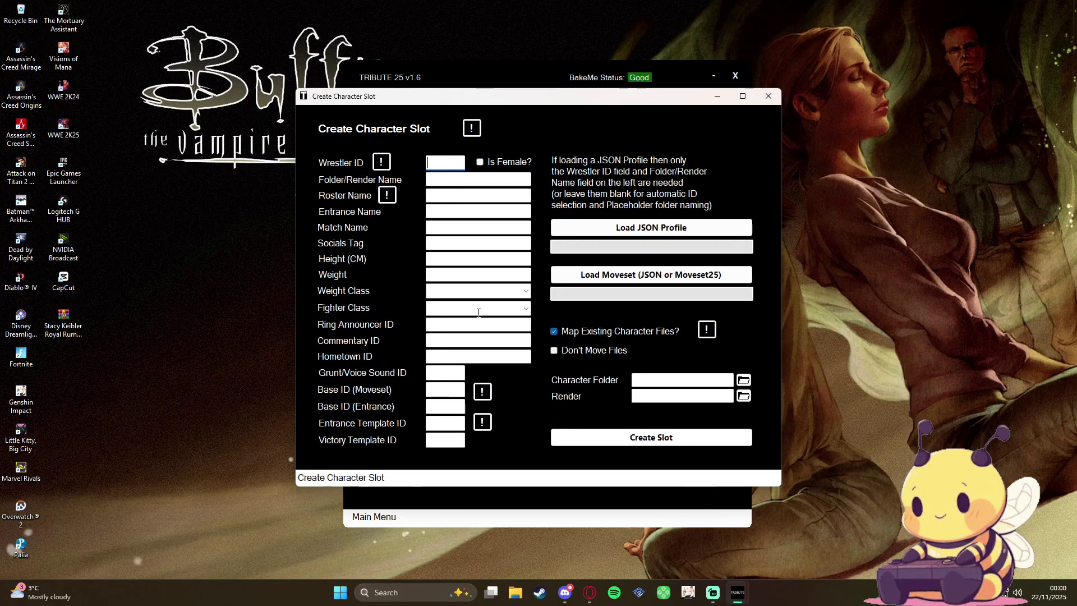
# View the HometownIDs text file in the Help Files folder inside the TRIBUTE 25 folder.
pyautogui.press('super+e')
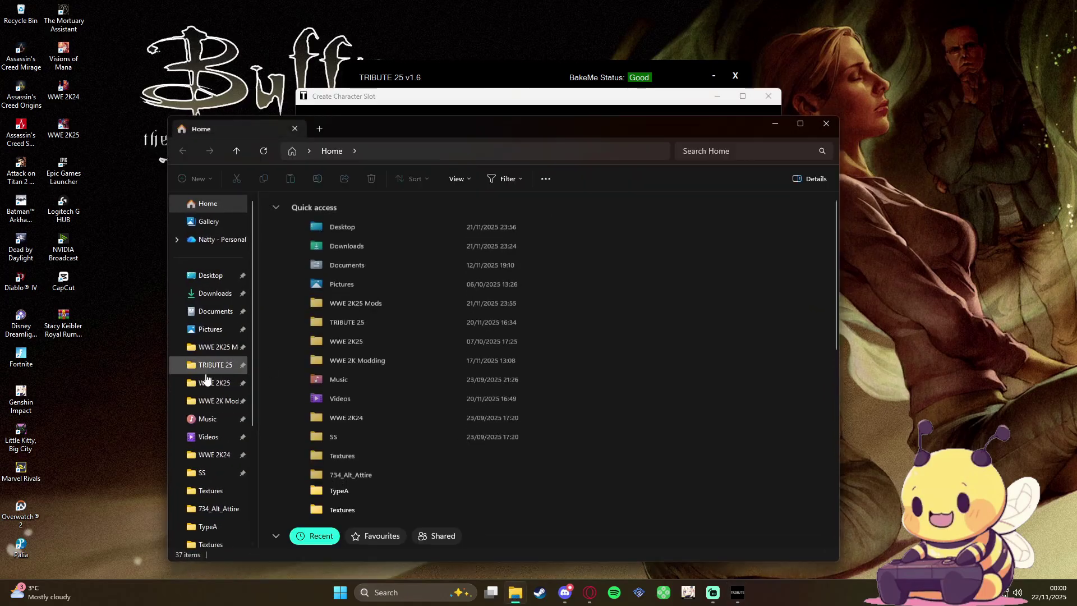
pyautogui.click(206, 371)
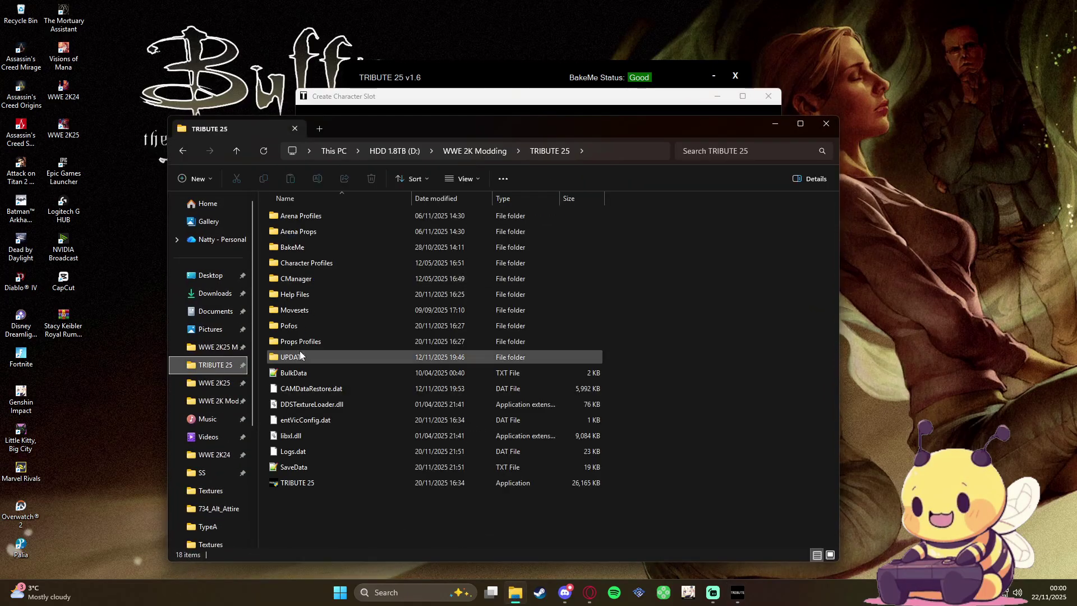
pyautogui.doubleClick(311, 294)
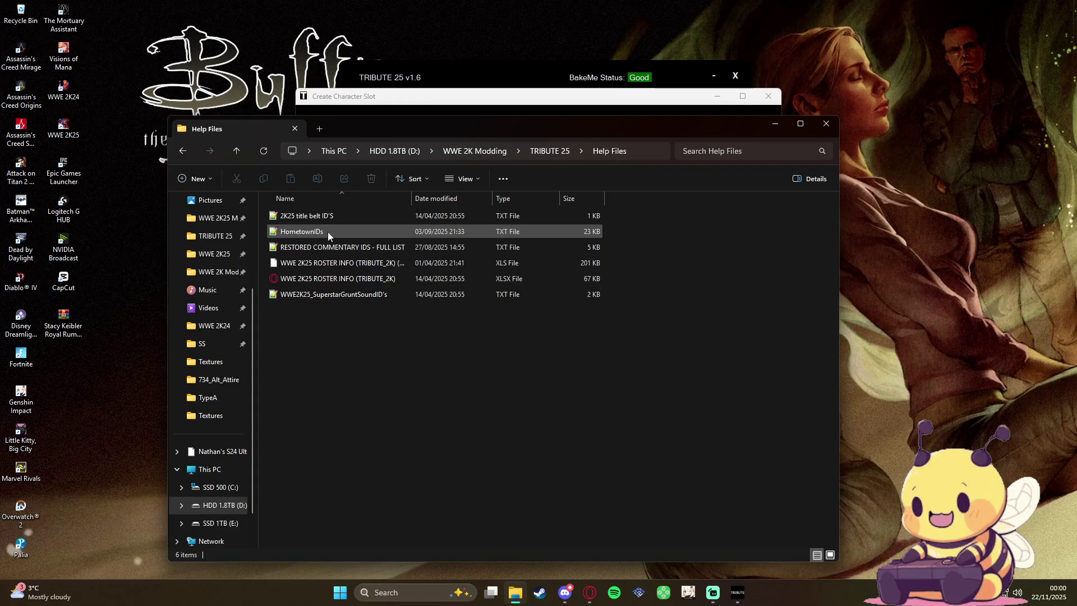
pyautogui.doubleClick(327, 231)
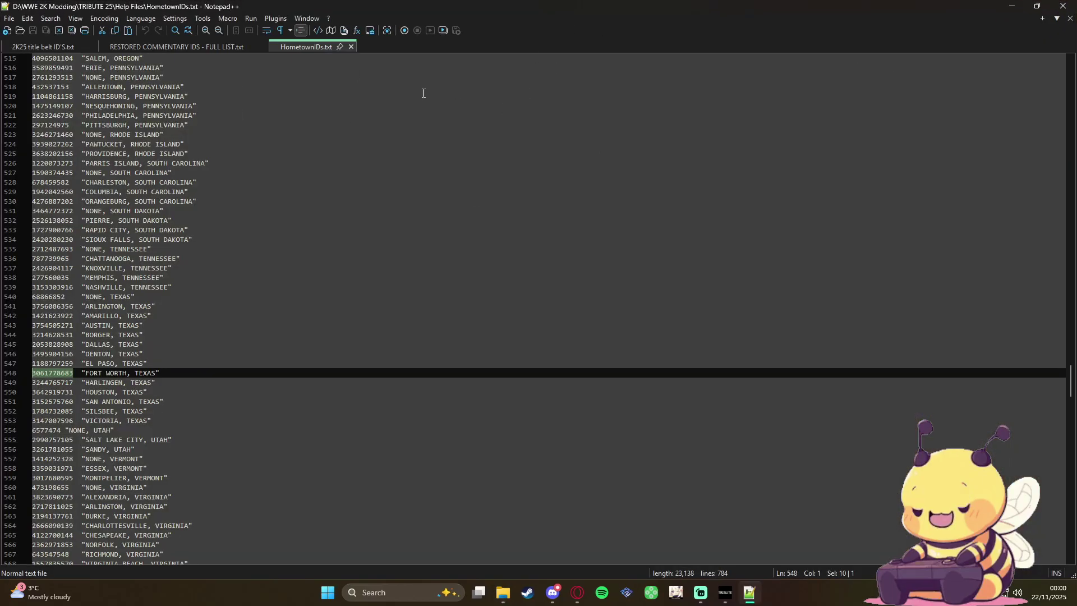
pyautogui.click(1024, 10)
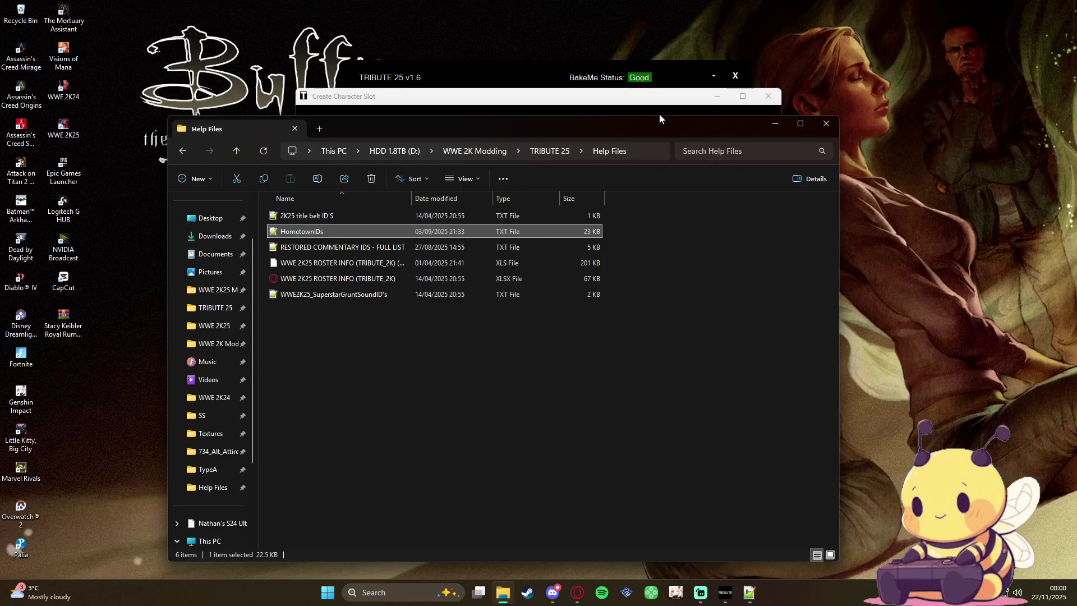
# Mark the new character as female, with folder/render name "jazz" and roster name "JAZZ".
pyautogui.click(576, 90)
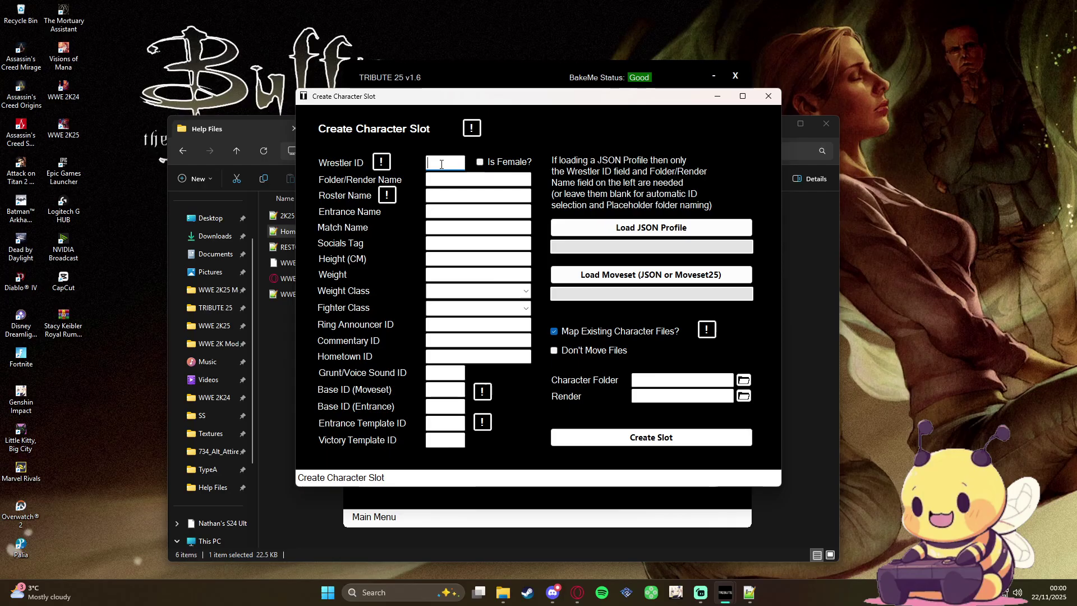
pyautogui.click(480, 162)
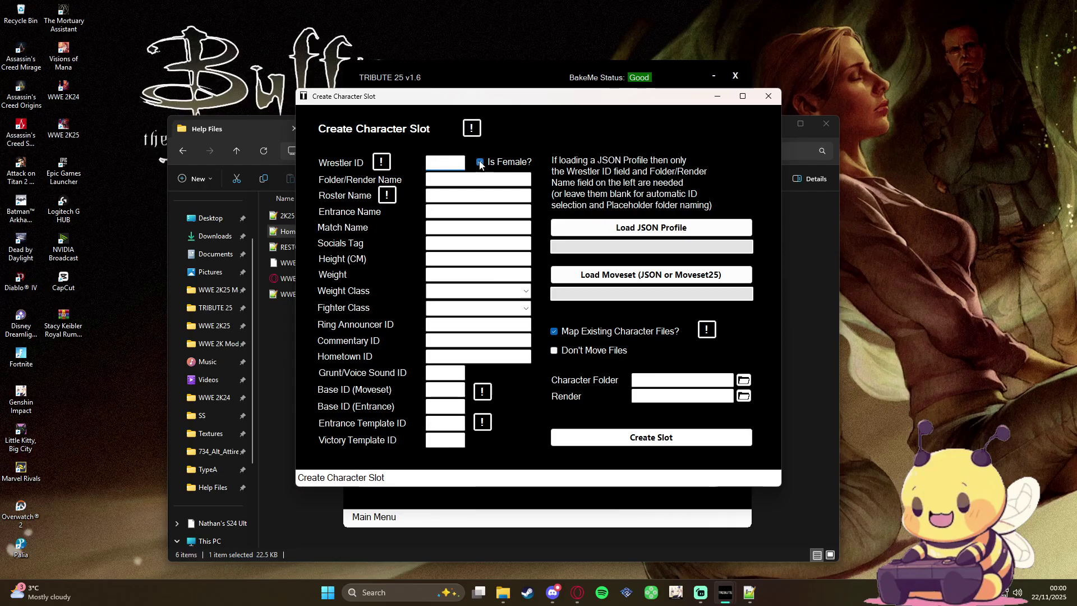
pyautogui.click(441, 164)
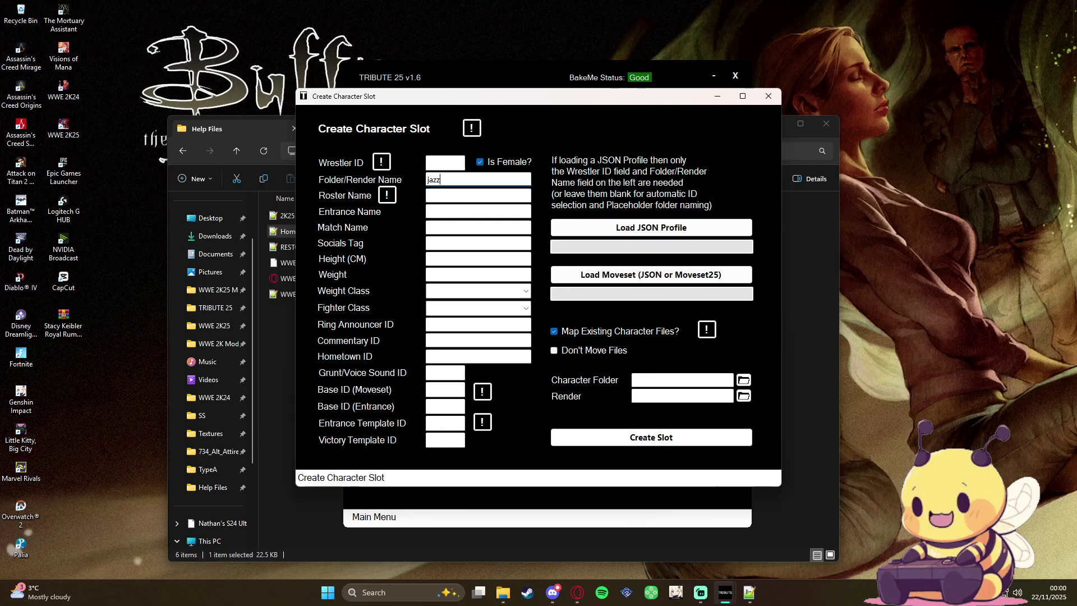
pyautogui.write('jazz')
pyautogui.click(468, 195)
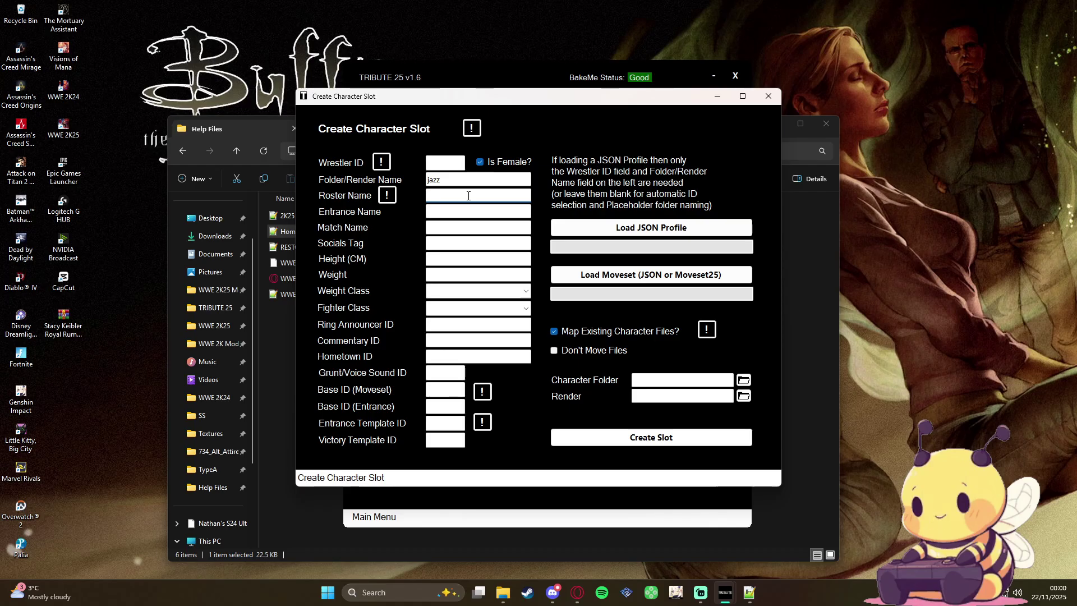
pyautogui.write('JAZZ')
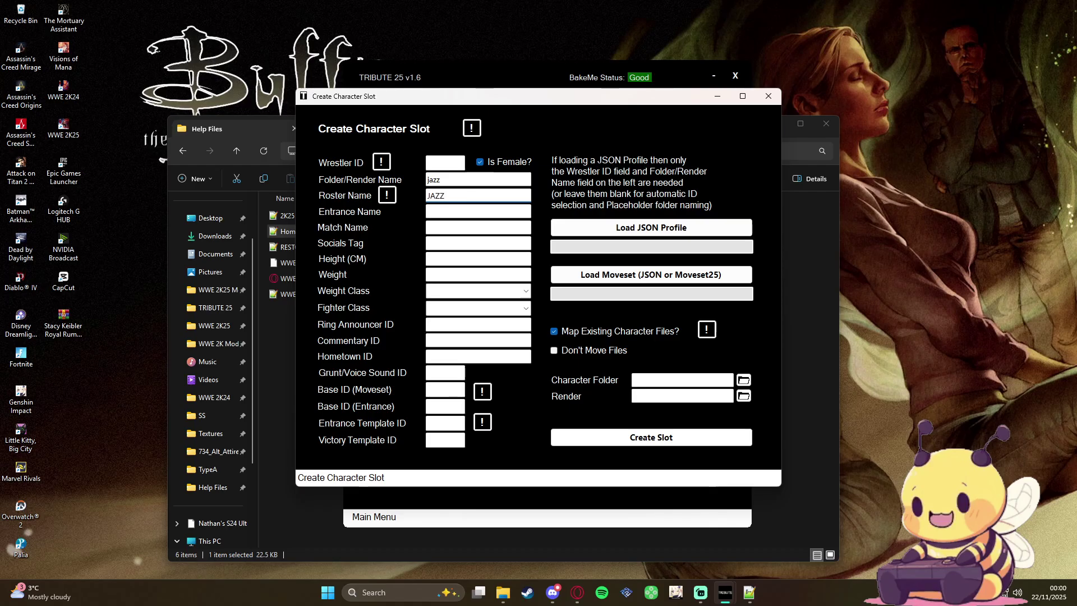
# Copy the roster name JAZZ into the entrance name and match name.
pyautogui.doubleClick(461, 195)
pyautogui.hotkey('ctrl', 'c')
pyautogui.press('Tab')
pyautogui.hotkey('ctrl', 'v')
pyautogui.press('Tab')
pyautogui.hotkey('ctrl', 'v')
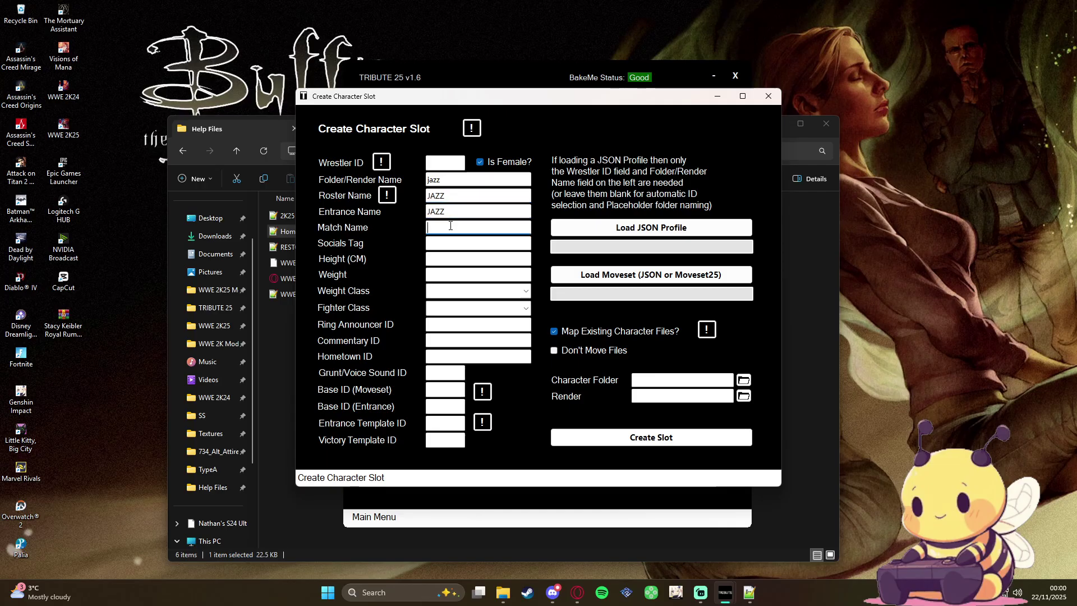
pyautogui.press('Tab')
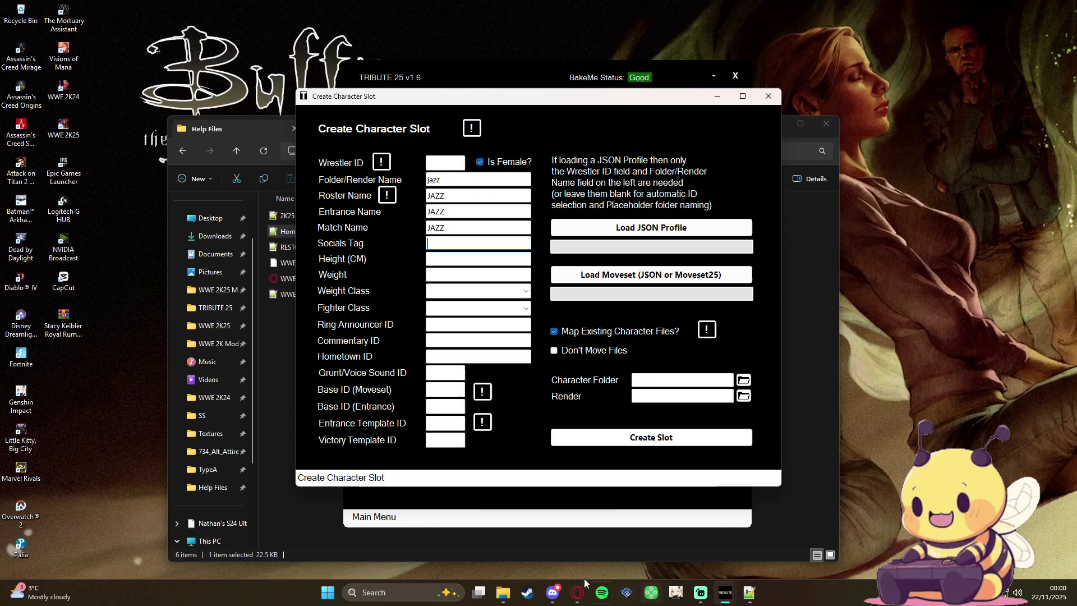
pyautogui.click(573, 592)
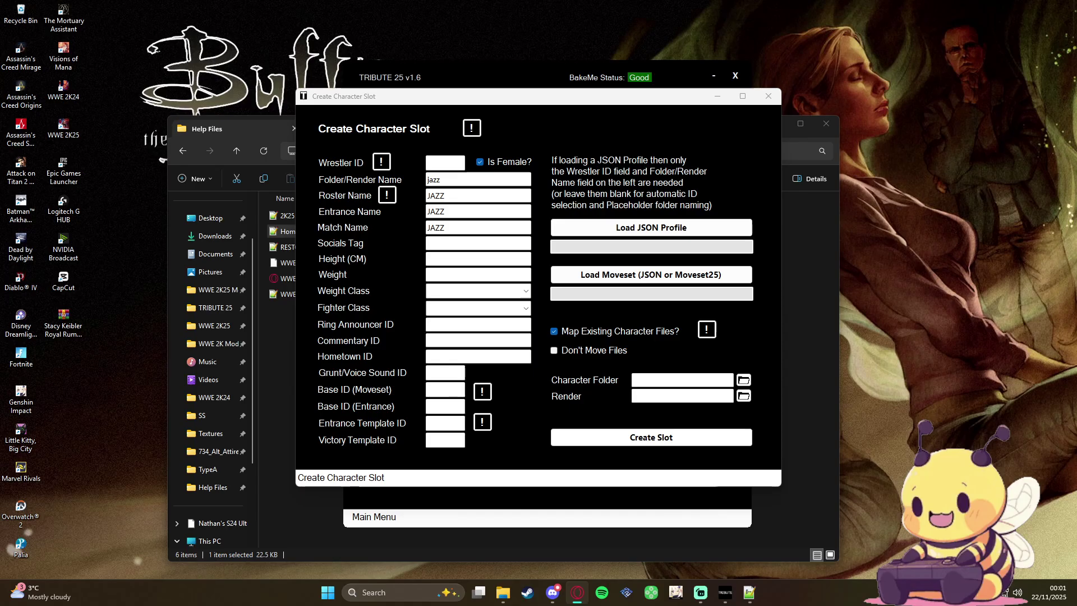
pyautogui.click(478, 243)
pyautogui.hotkey('ctrl', 'v')
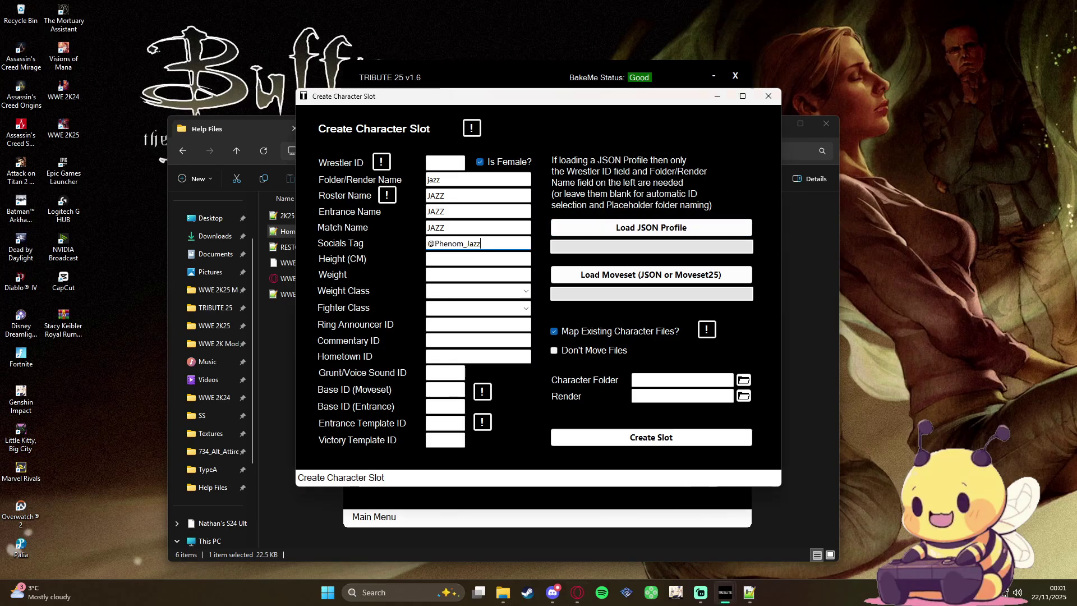
# Look up the wrestler's body measurements in the browser and set the weight to 150 and the height to 162 cm.
pyautogui.hotkey('alt', 'Tab')
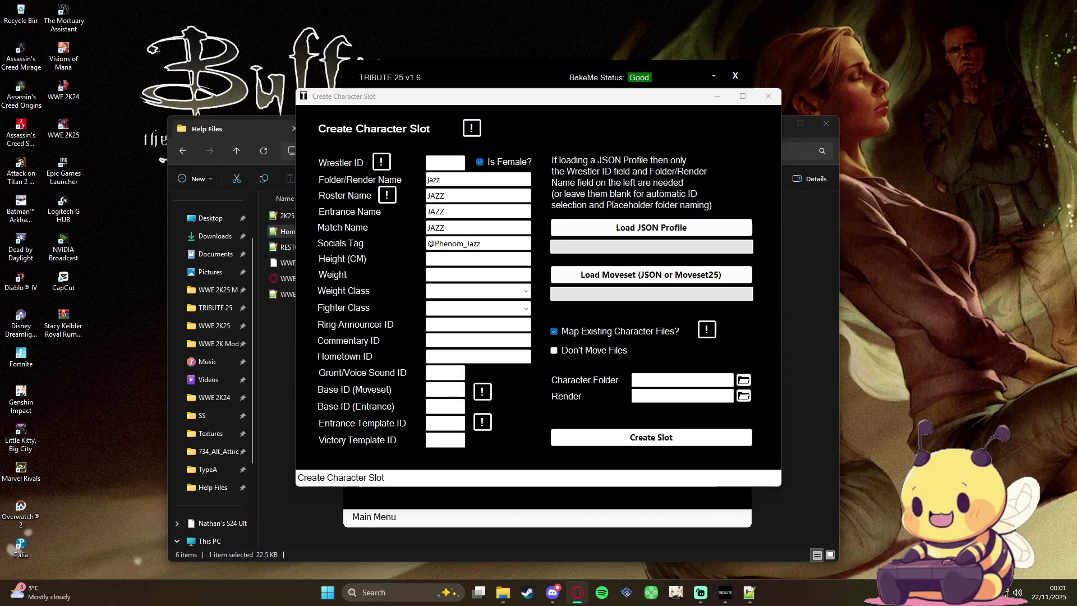
pyautogui.click(456, 291)
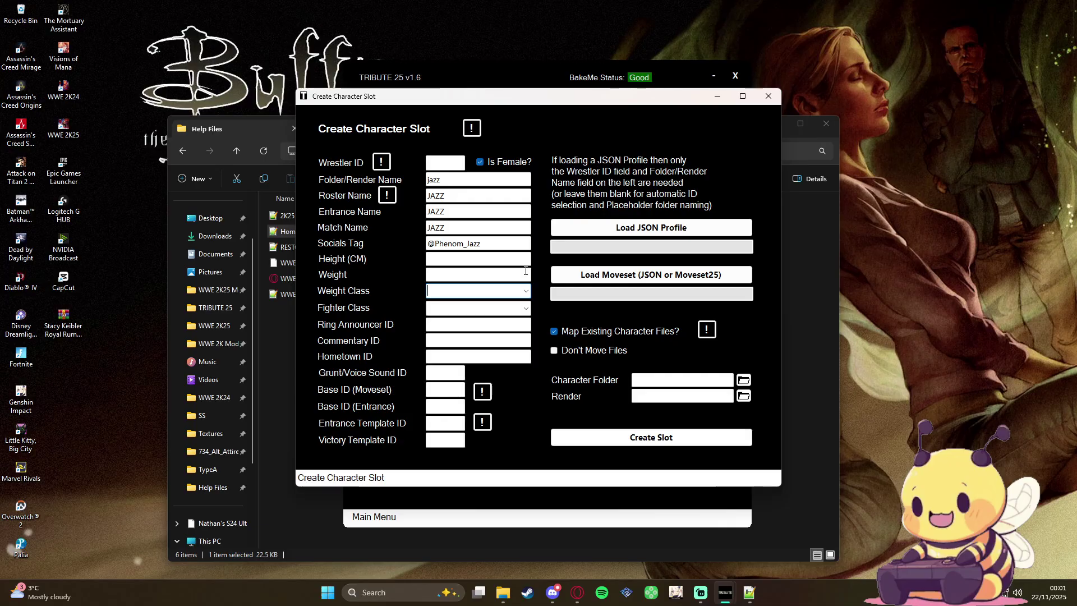
pyautogui.click(509, 279)
pyautogui.write('150')
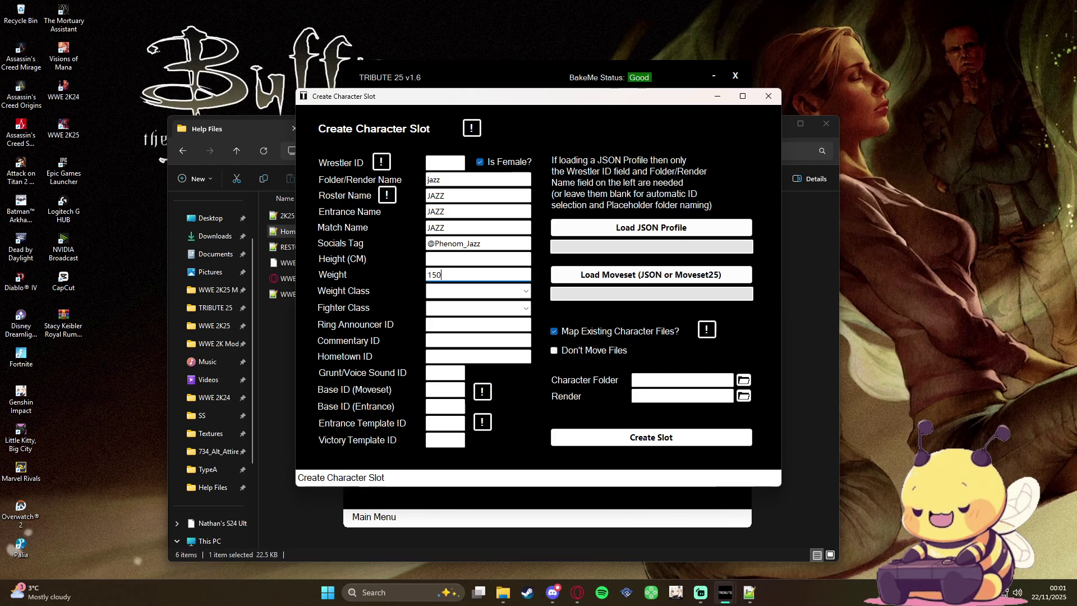
pyautogui.hotkey('alt', 'Tab')
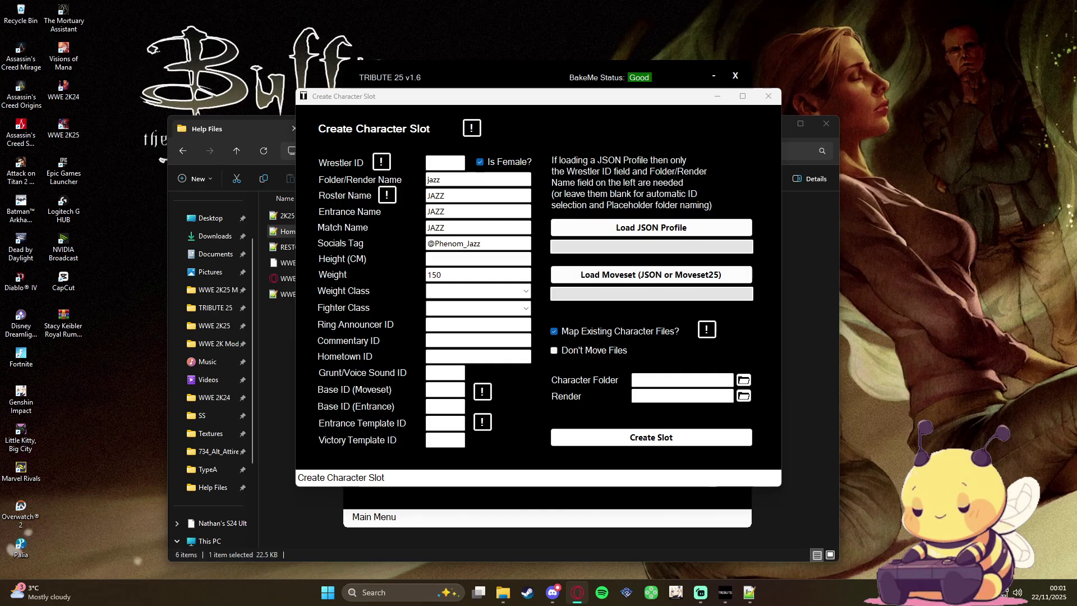
pyautogui.click(433, 259)
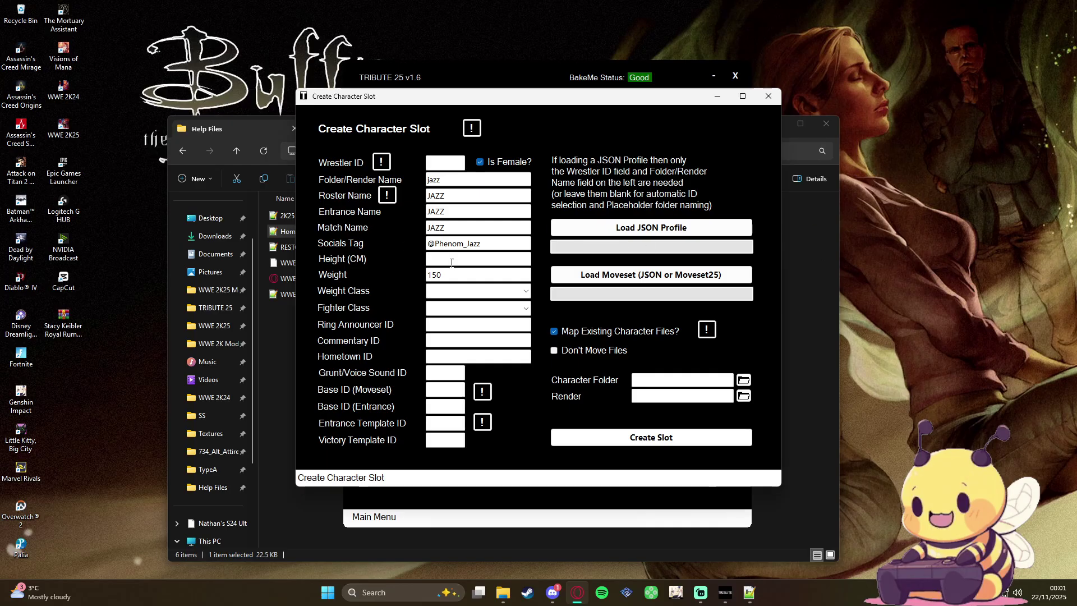
pyautogui.write('162')
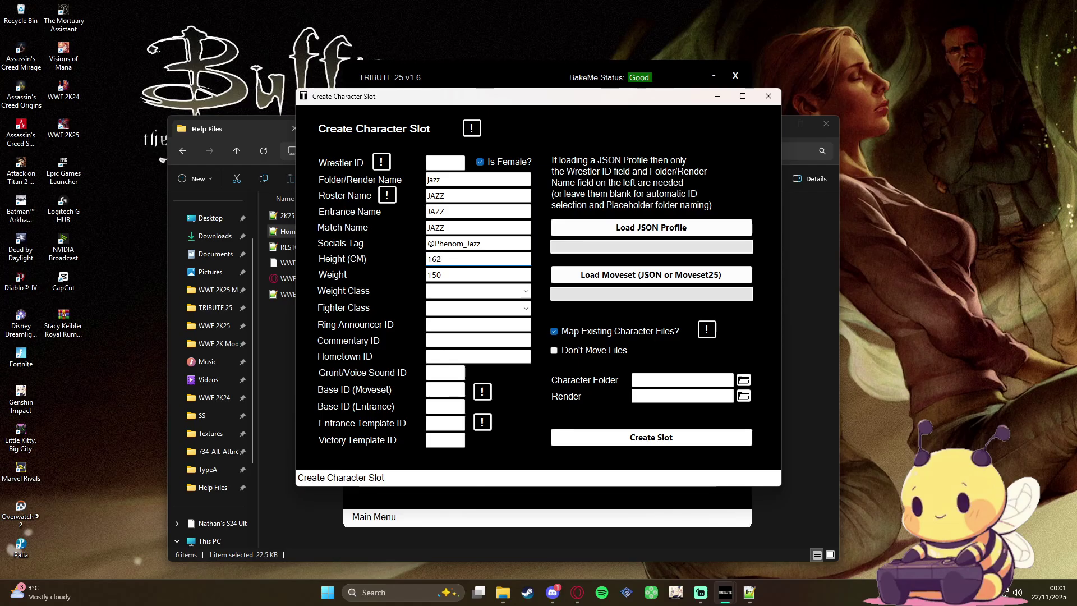
# Set the weight class to HEAVY and the fighter class to POWERHOUSE.
pyautogui.click(525, 291)
pyautogui.click(463, 328)
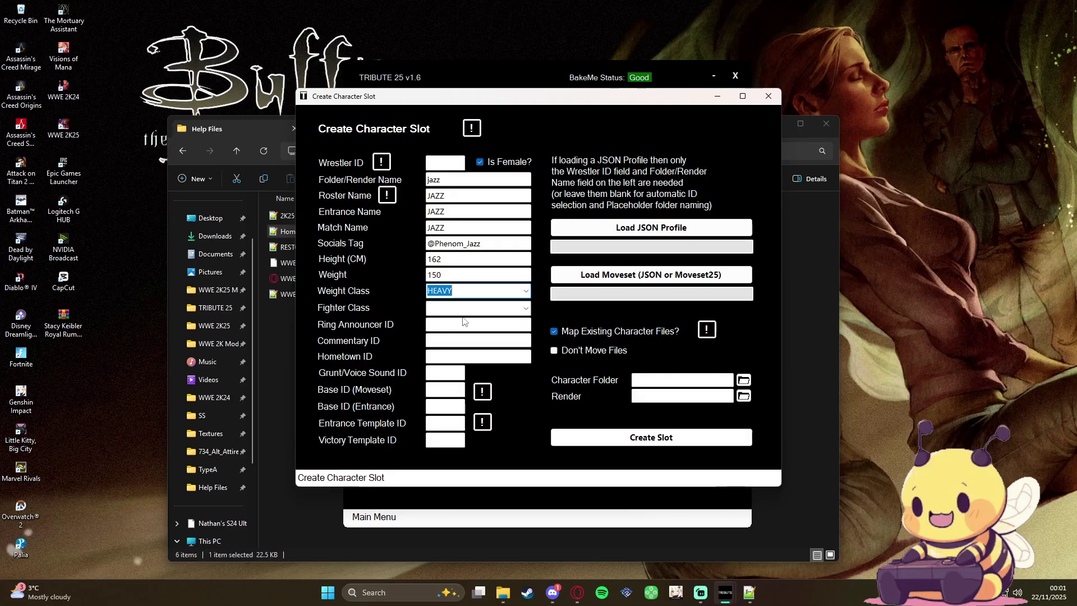
pyautogui.click(526, 310)
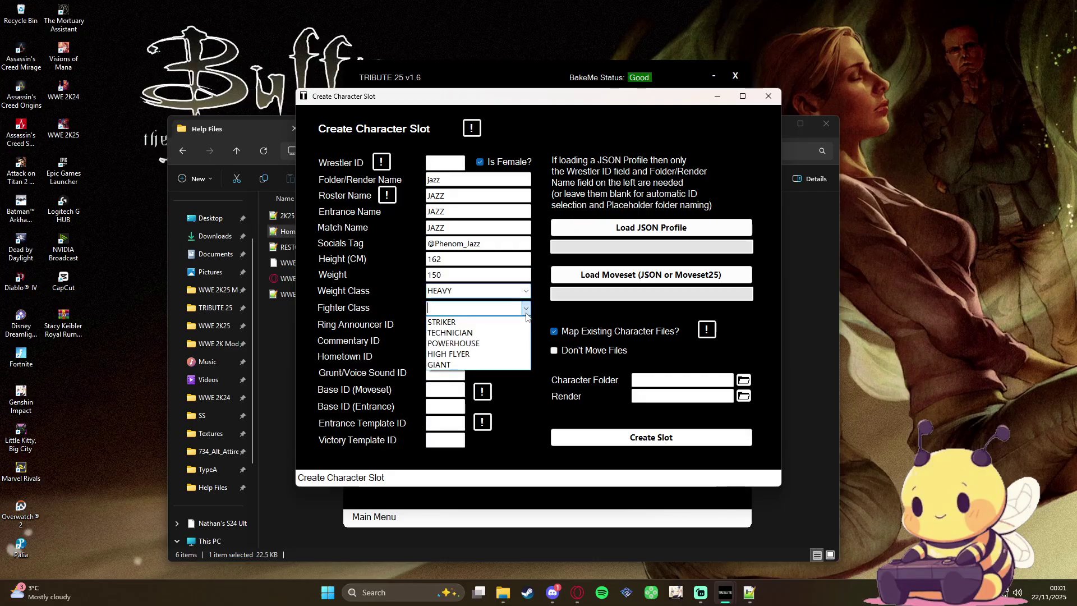
pyautogui.click(452, 343)
# Leave the announcer, commentary and hometown IDs blank and set the grunt/voice sound ID to 35.
pyautogui.click(450, 325)
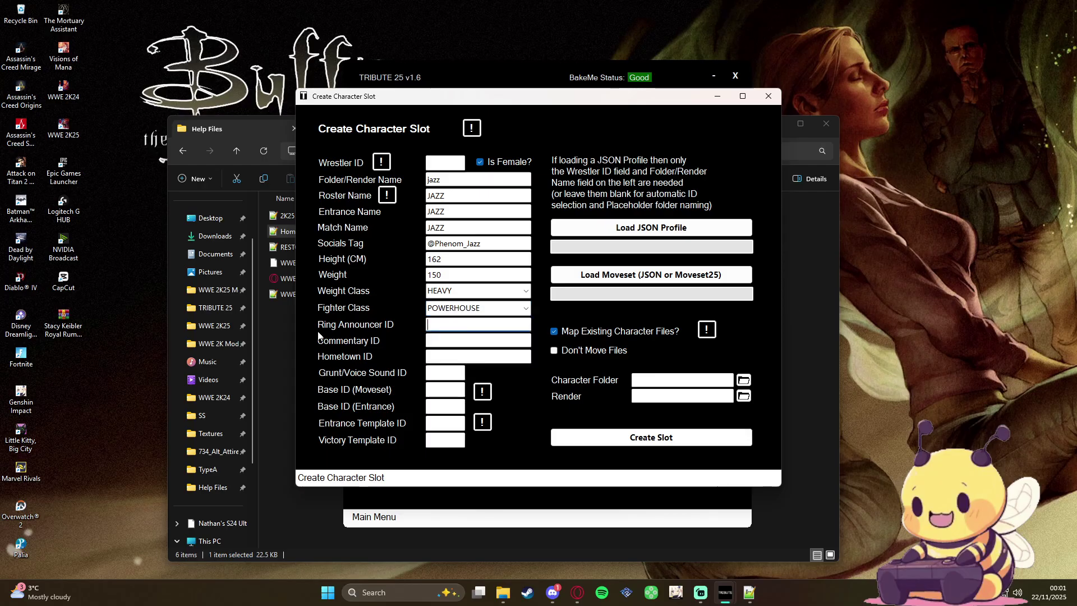
pyautogui.click(448, 370)
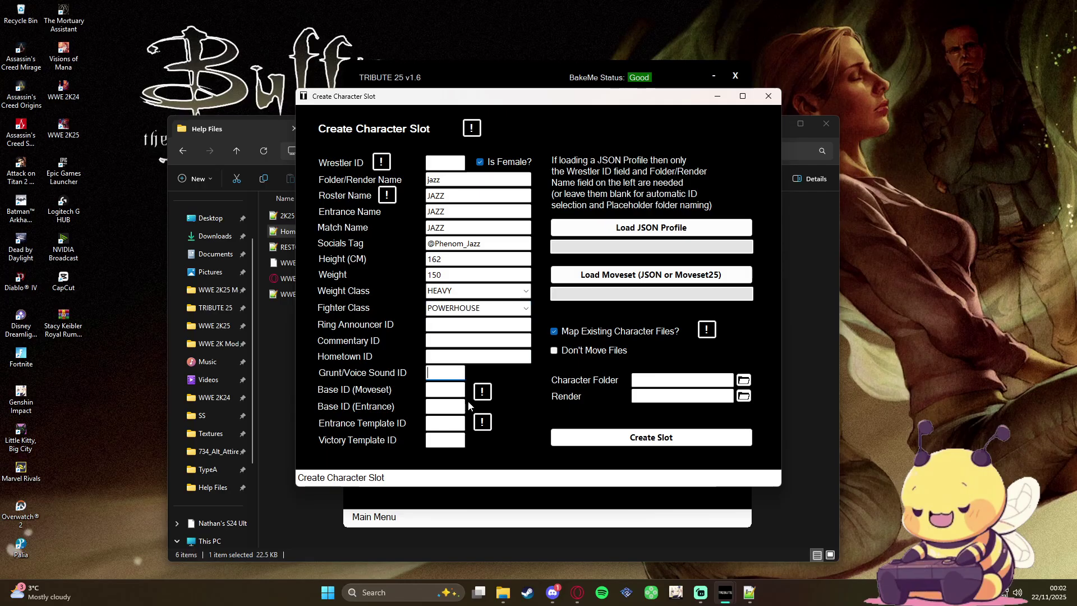
pyautogui.write('35')
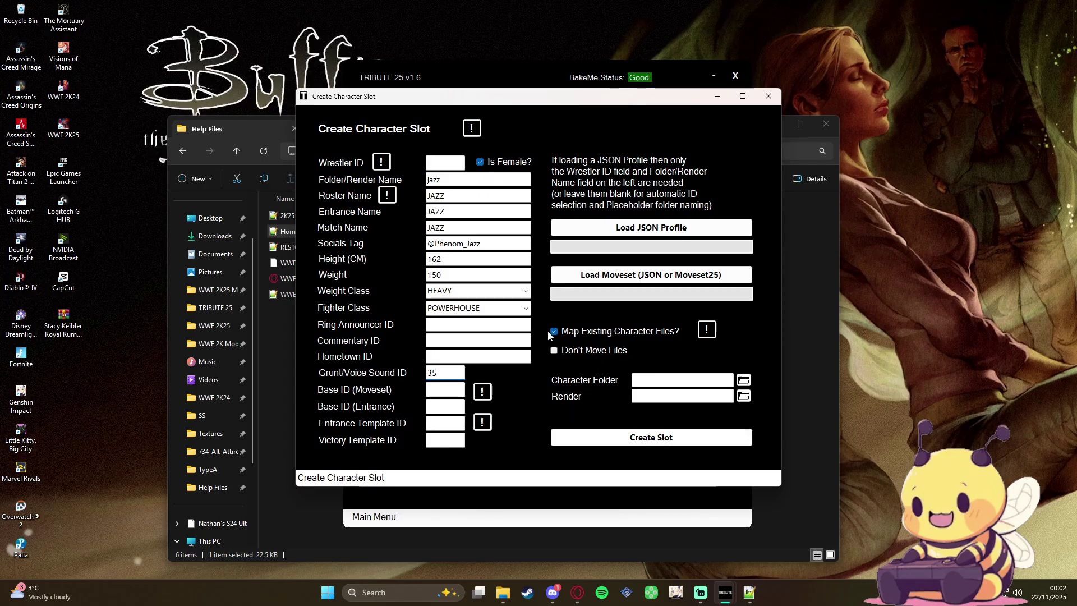
# Choose the jazz_attire0 image from the TypeA renders folder as the character's render.
pyautogui.click(746, 395)
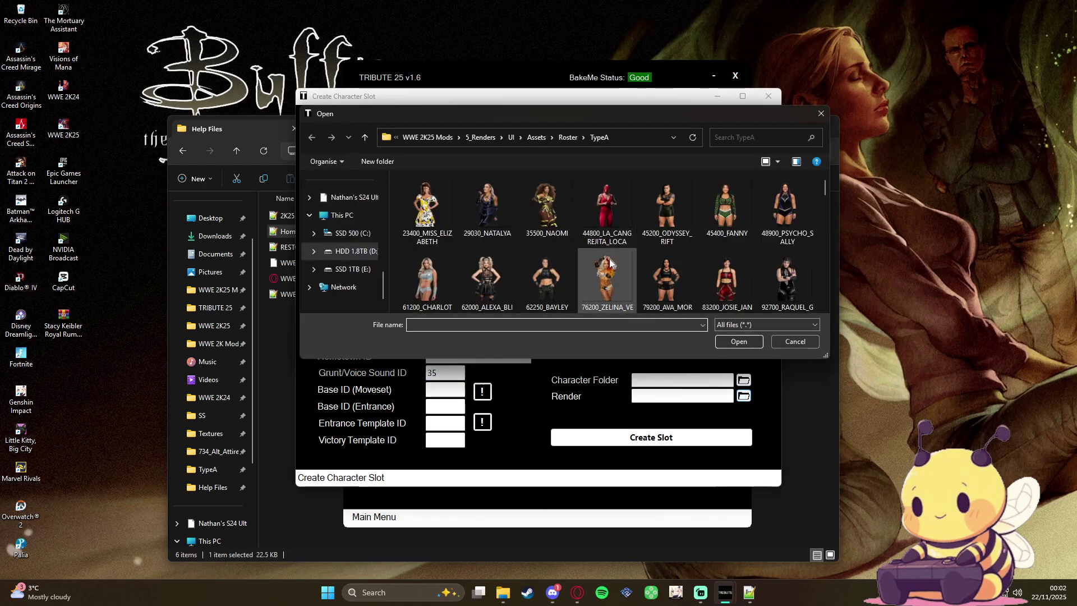
pyautogui.click(610, 264)
pyautogui.press('j')
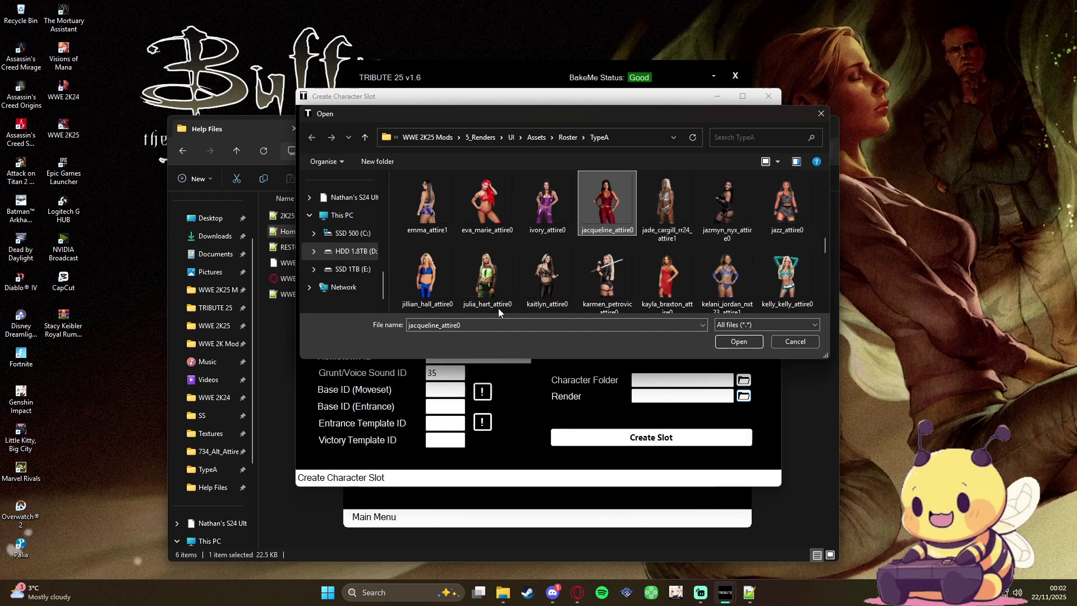
pyautogui.click(794, 205)
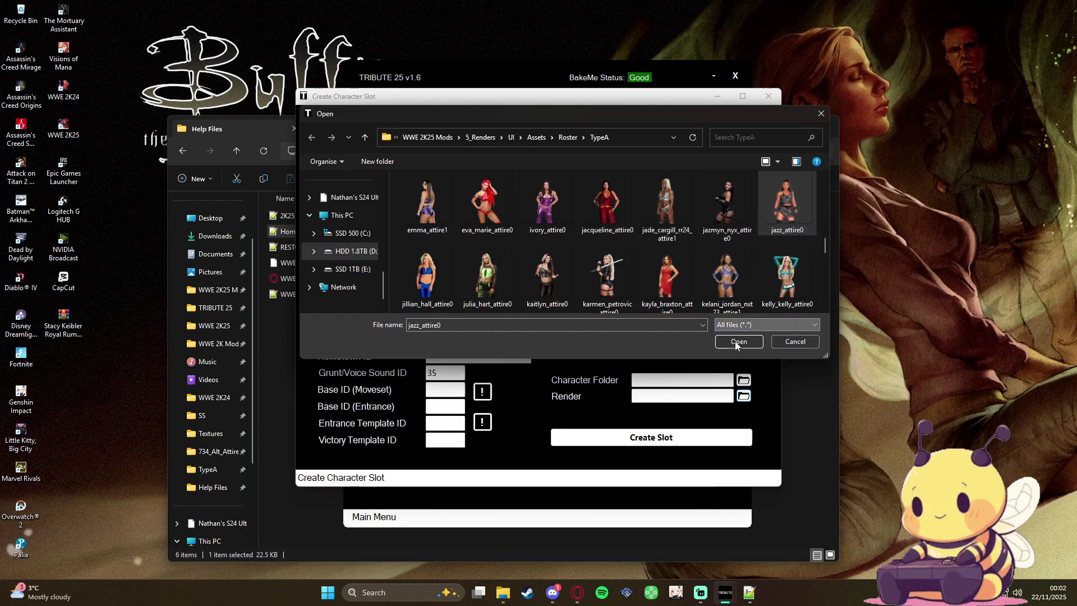
pyautogui.click(738, 341)
# Set the character folder to jazz_A0, found under 14_Tribute_Wrestlers_3 > Characters in WWE 2K25 Mods.
pyautogui.click(744, 380)
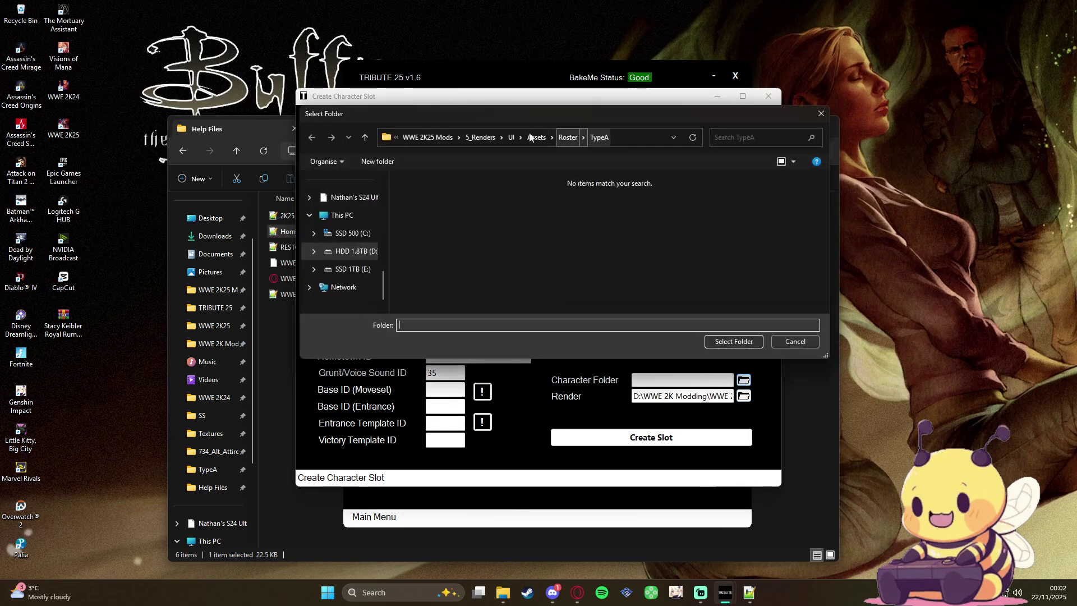
pyautogui.click(449, 138)
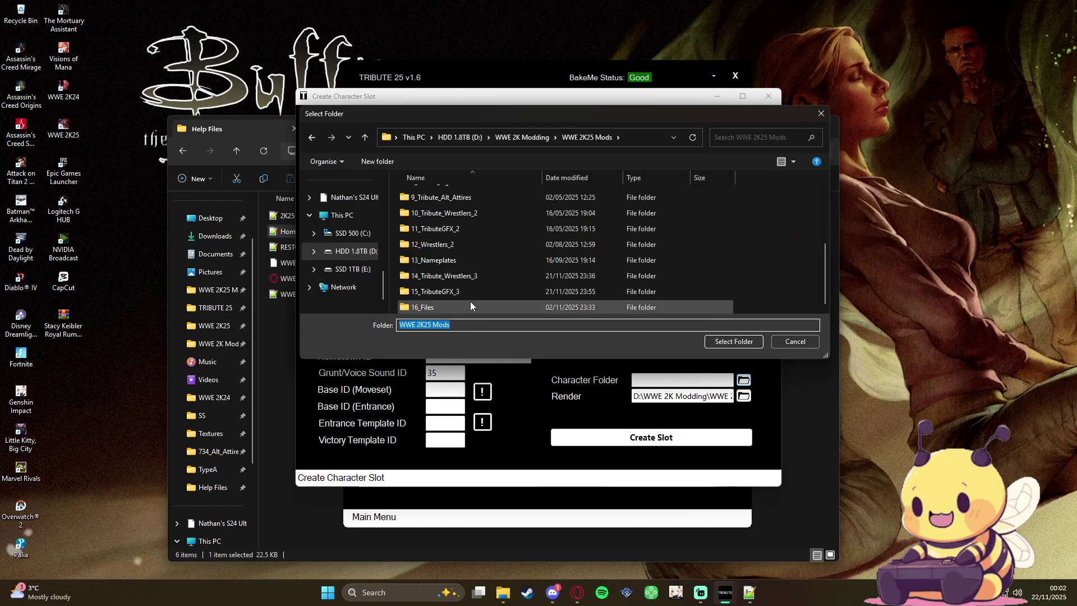
pyautogui.doubleClick(443, 275)
pyautogui.doubleClick(440, 193)
pyautogui.click(440, 193)
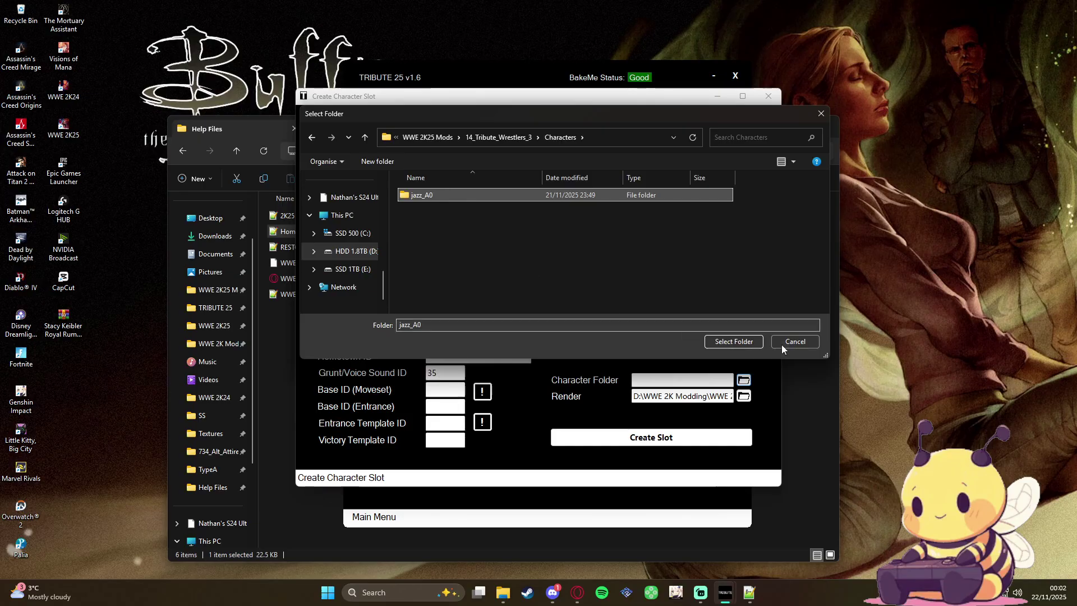
pyautogui.click(757, 342)
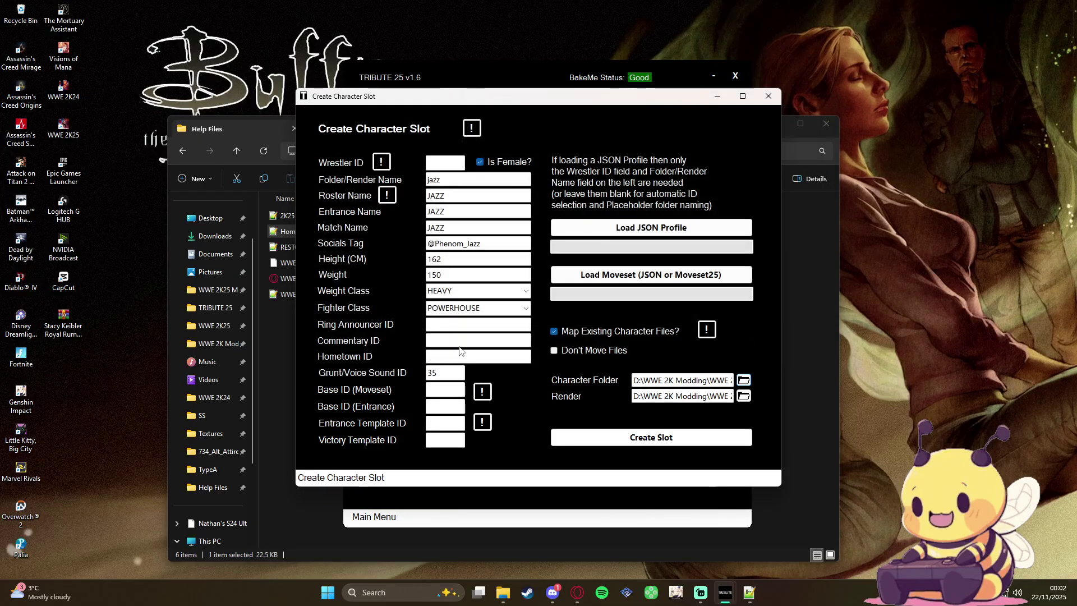
# Switch to the PCK sound editor and open Custom_RingAnnouncer_PS.pck from the WWE 2K25 sound folder.
pyautogui.click(324, 592)
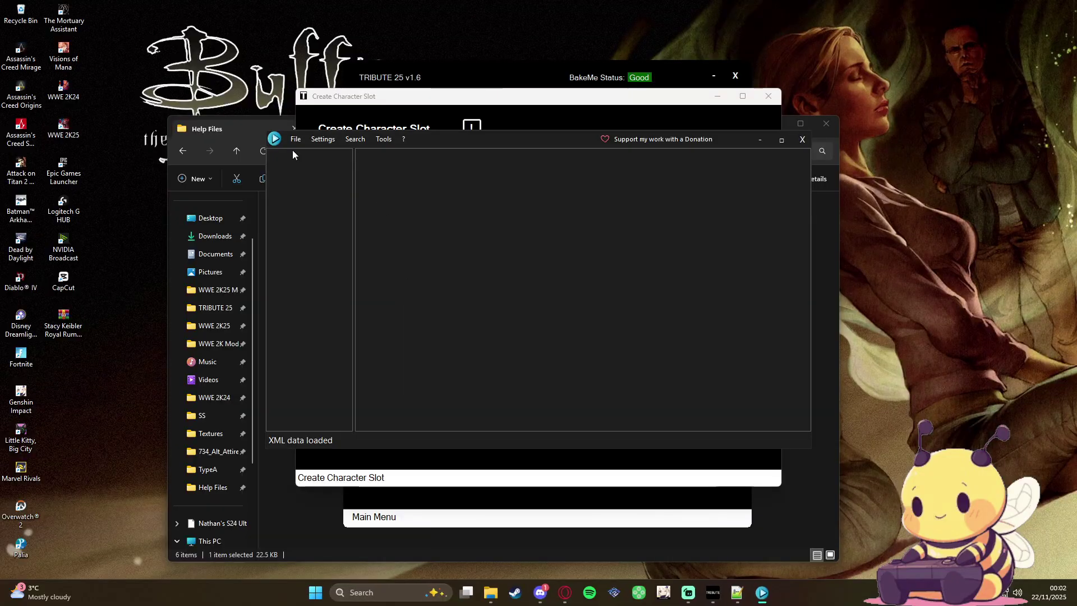
pyautogui.click(297, 144)
pyautogui.click(314, 169)
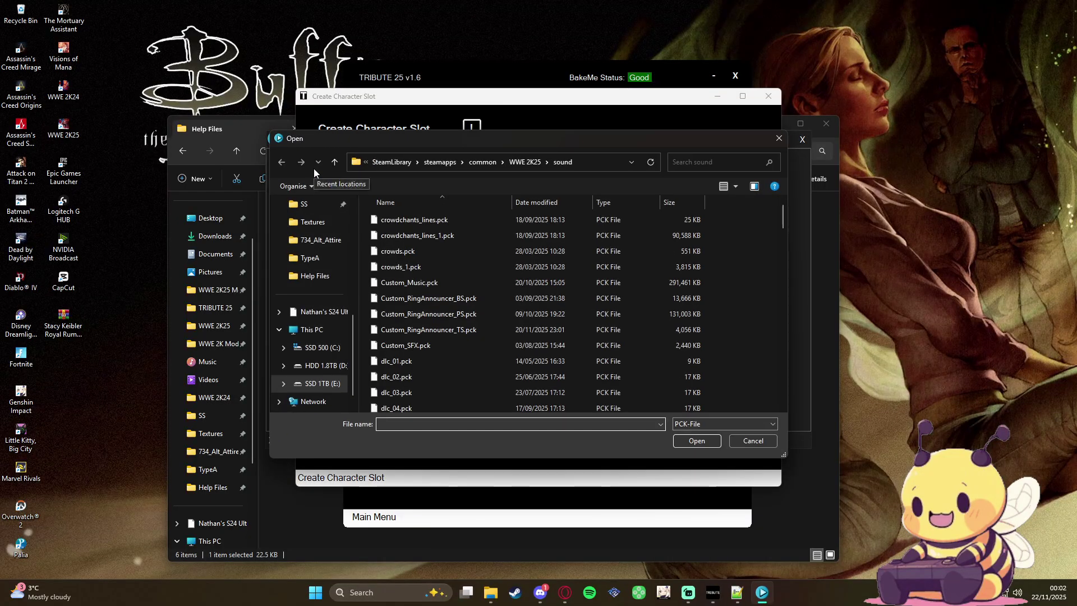
pyautogui.press('Up')
pyautogui.press('Up')
pyautogui.press('Up')
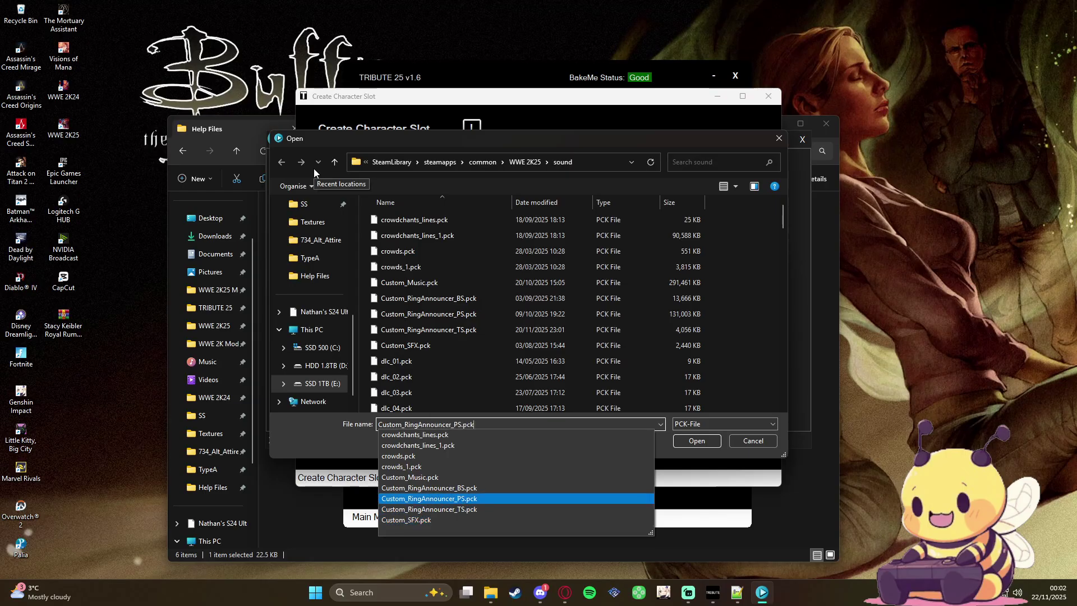
pyautogui.press('Down')
pyautogui.press('Return')
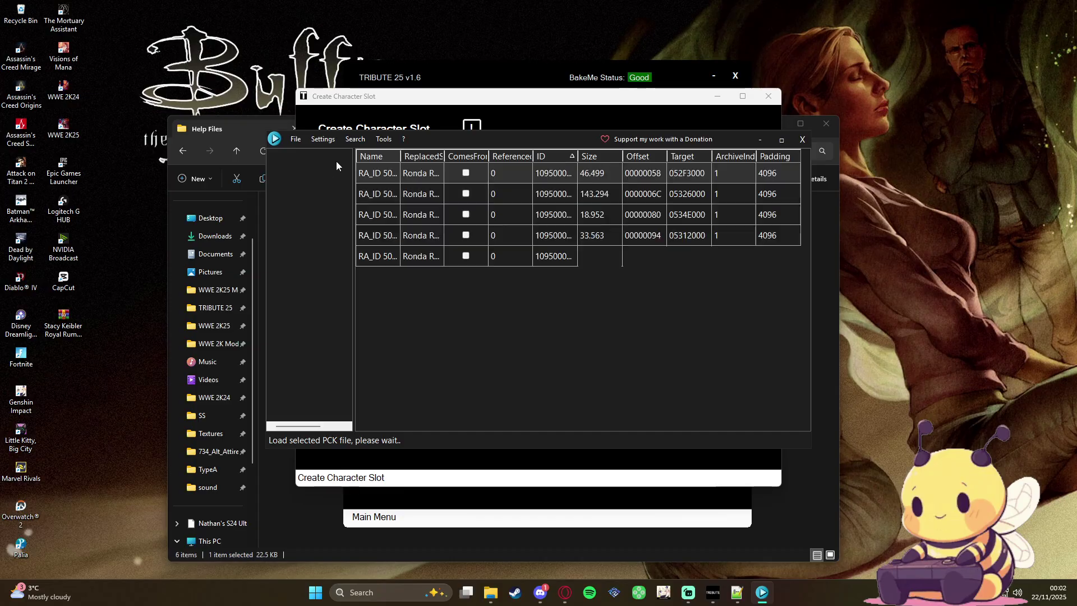
# Sort the announcer sounds by name and look for the first RA_ID entry without a replaced sound.
pyautogui.click(396, 160)
pyautogui.click(396, 157)
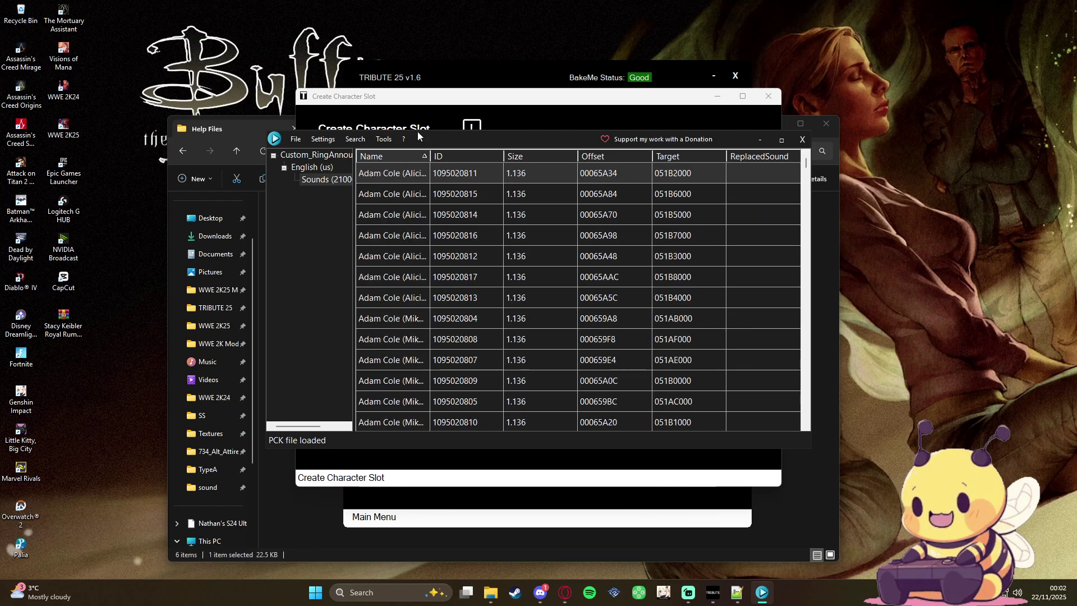
pyautogui.doubleClick(425, 143)
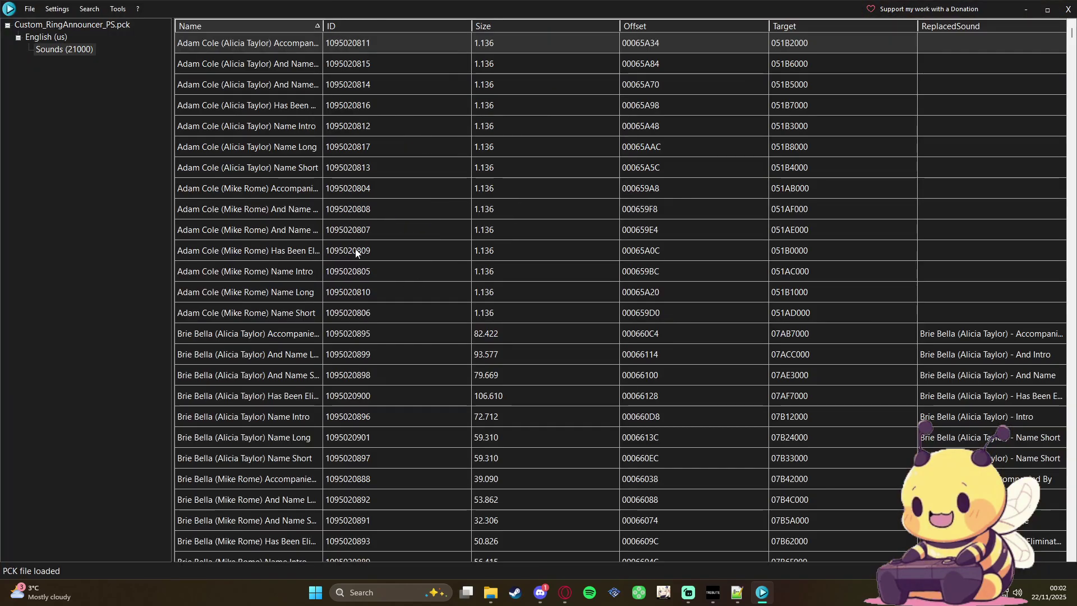
pyautogui.scroll(-15, 355, 250)
pyautogui.scroll(-20, 342, 249)
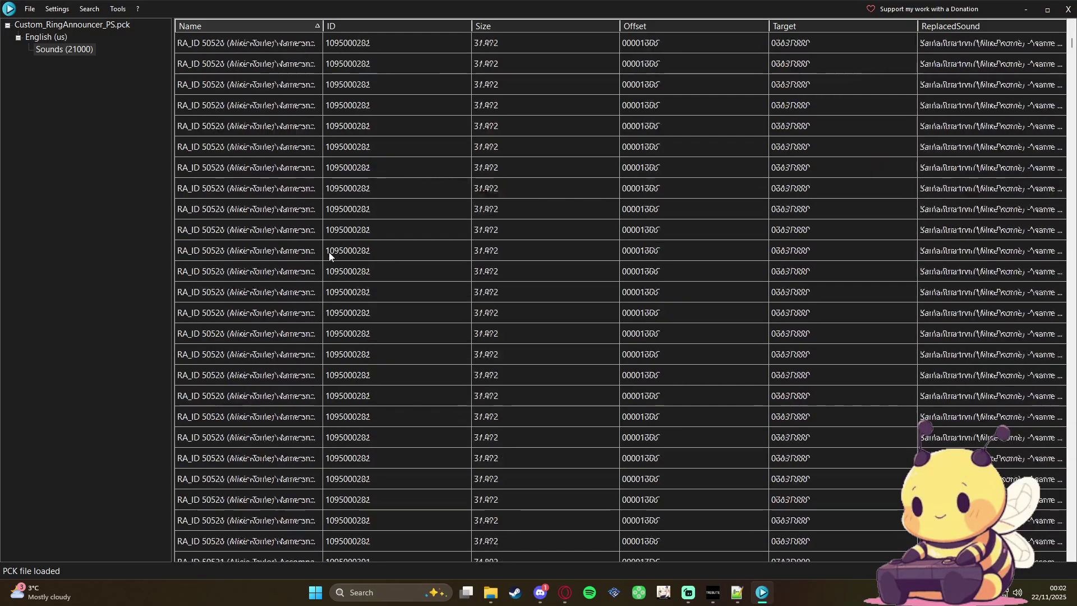
pyautogui.scroll(-20, 321, 267)
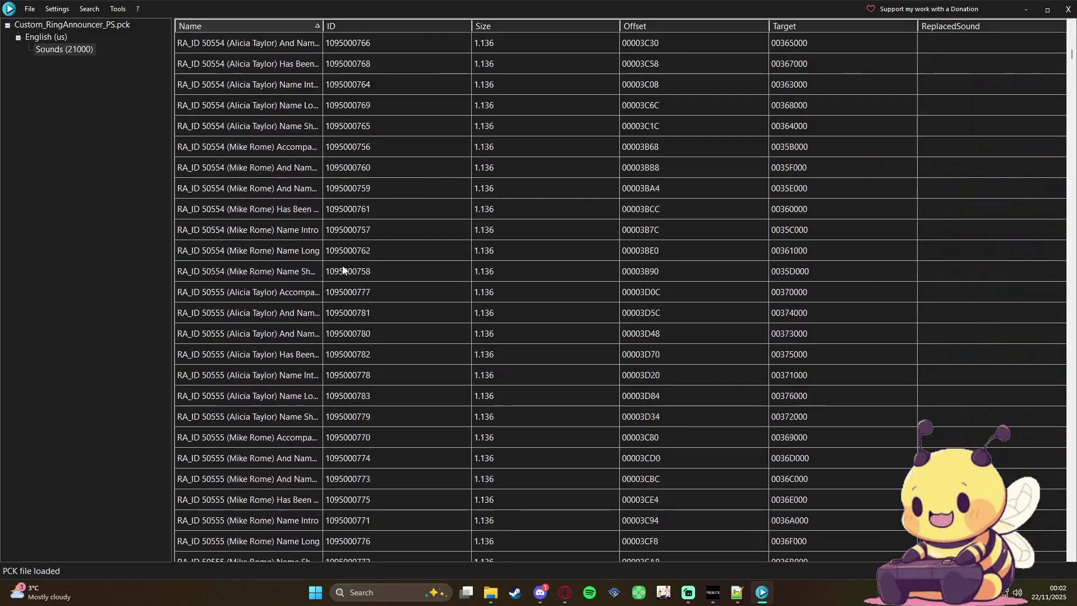
pyautogui.scroll(20, 344, 274)
pyautogui.scroll(-15, 356, 282)
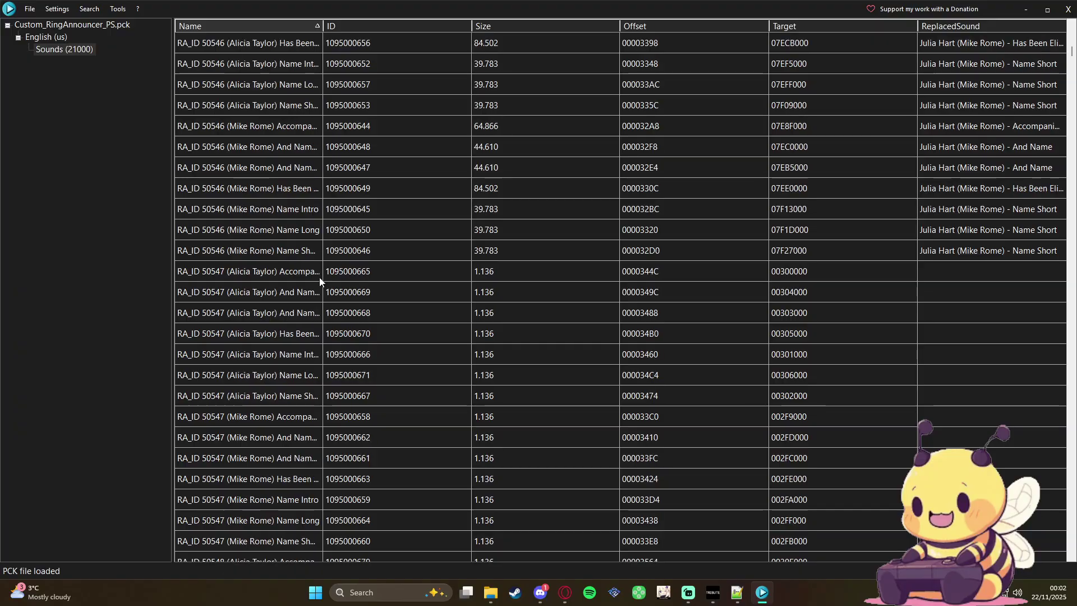
pyautogui.rightClick(274, 273)
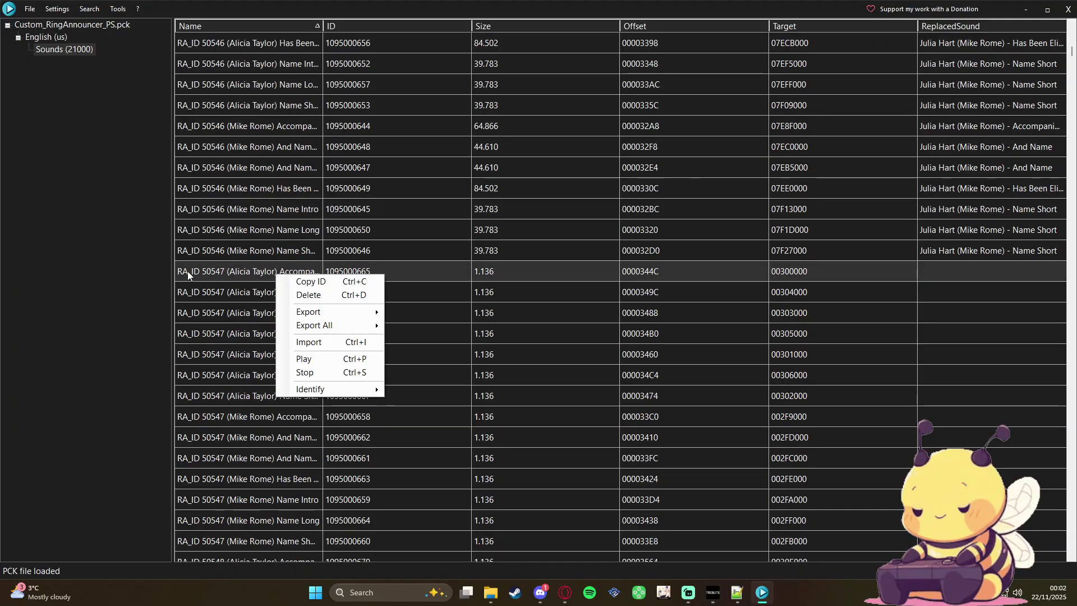
pyautogui.click(231, 264)
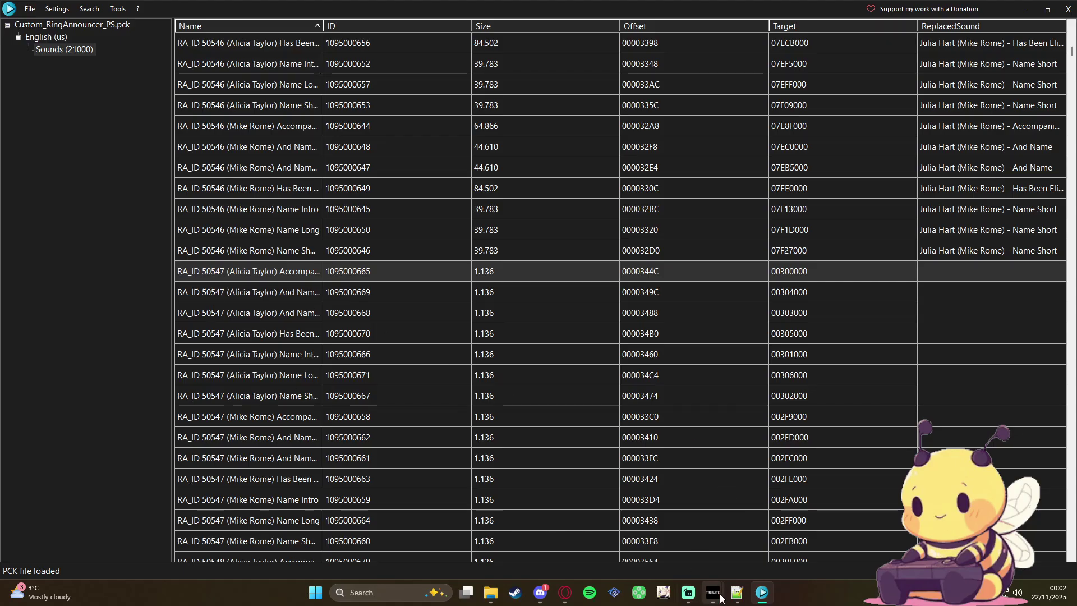
# Back in TRIBUTE 25, set the character slot's ring announcer ID to 50547 and its commentary ID to 0.
pyautogui.click(745, 532)
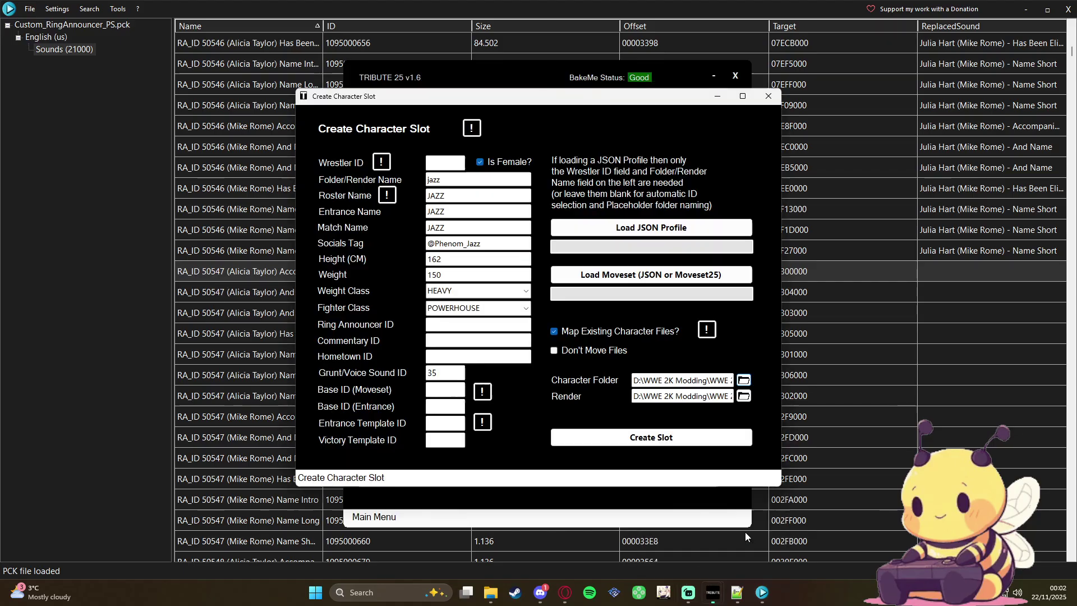
pyautogui.click(467, 325)
pyautogui.write('505')
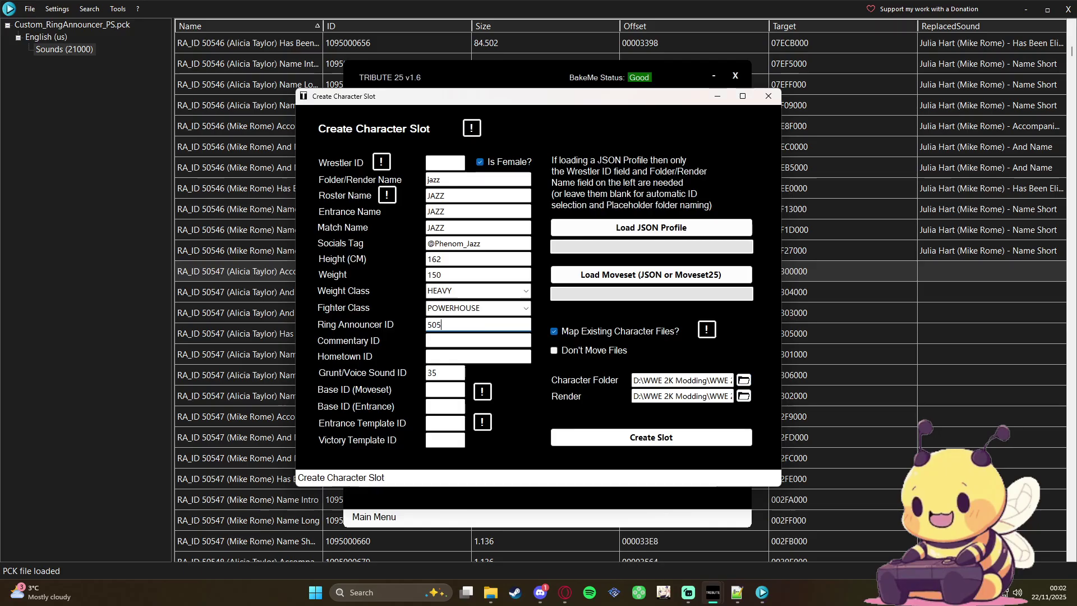
pyautogui.write('47')
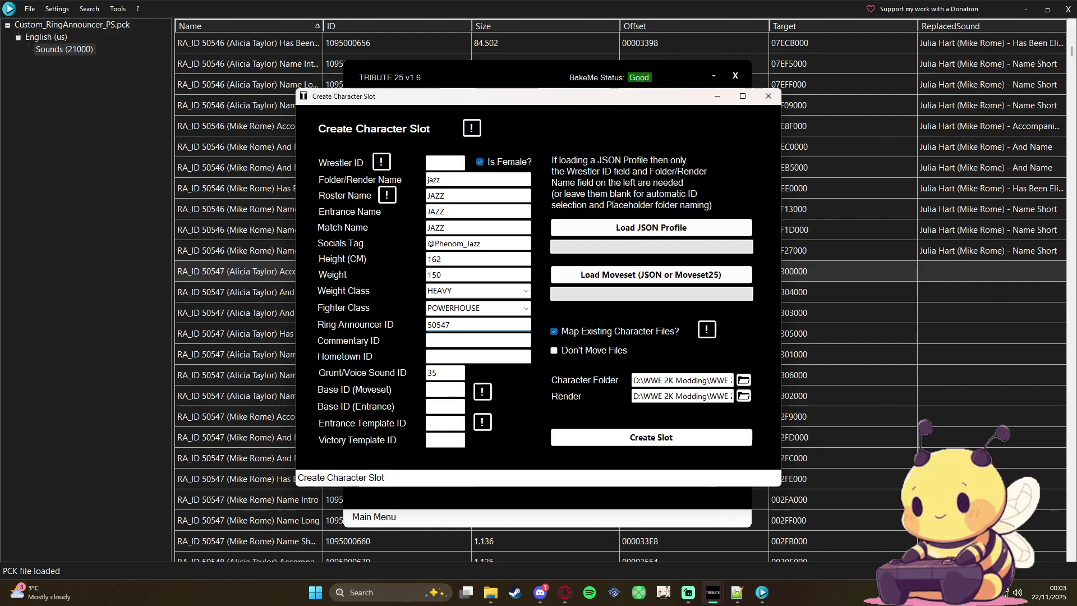
pyautogui.press('Tab')
pyautogui.write('0')
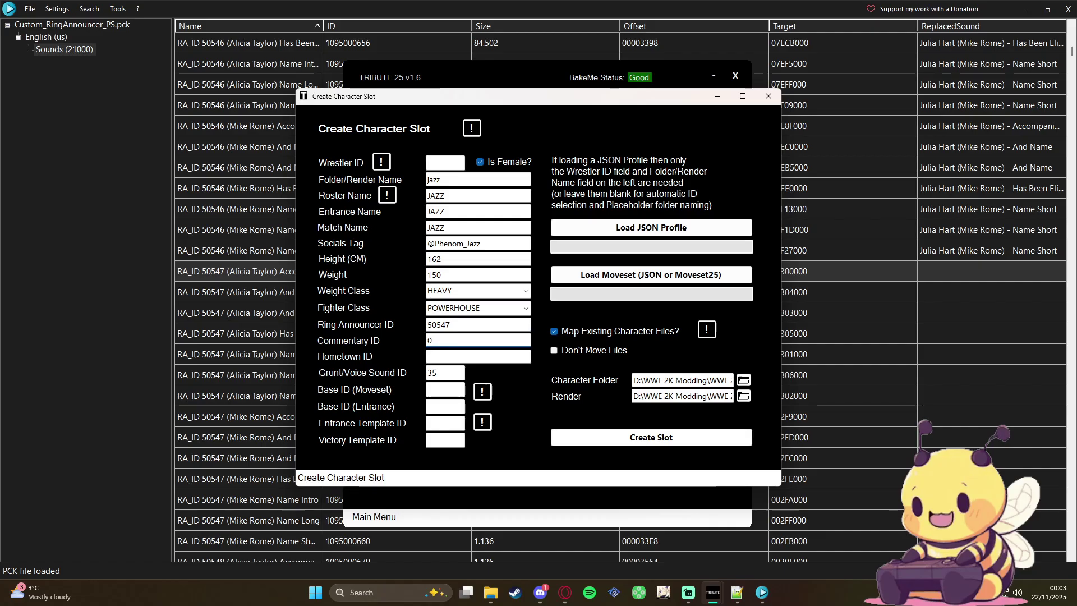
# In Notepad++, search HometownIDs.txt for louisiana and copy the ID for New Orleans, Louisiana.
pyautogui.hotkey('alt', 'Tab')
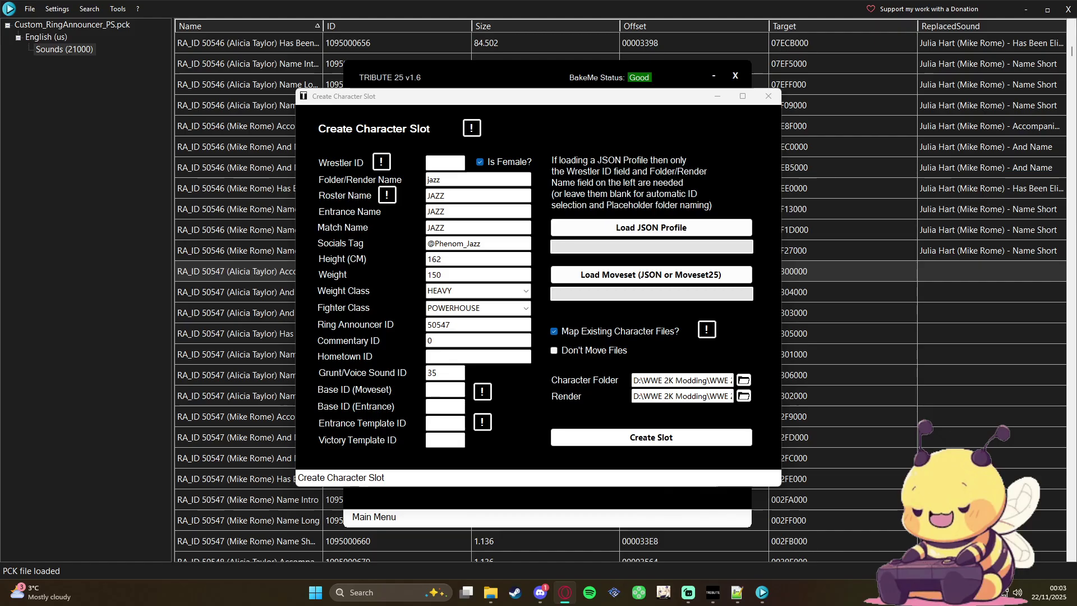
pyautogui.click(736, 592)
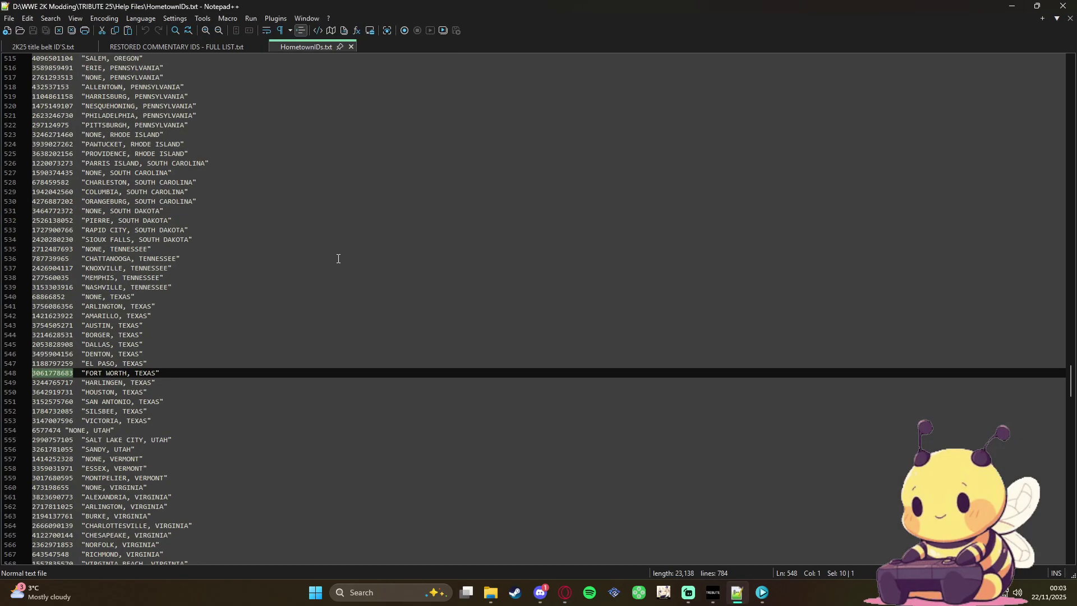
pyautogui.press('Up')
pyautogui.press('Up')
pyautogui.press('Up')
pyautogui.press('Up')
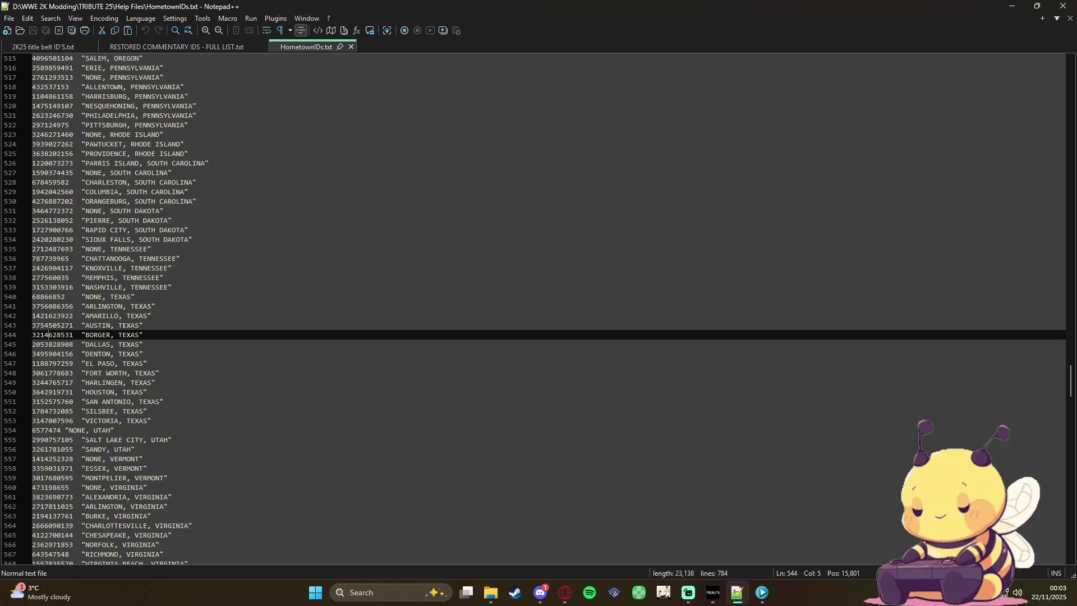
pyautogui.click(688, 381)
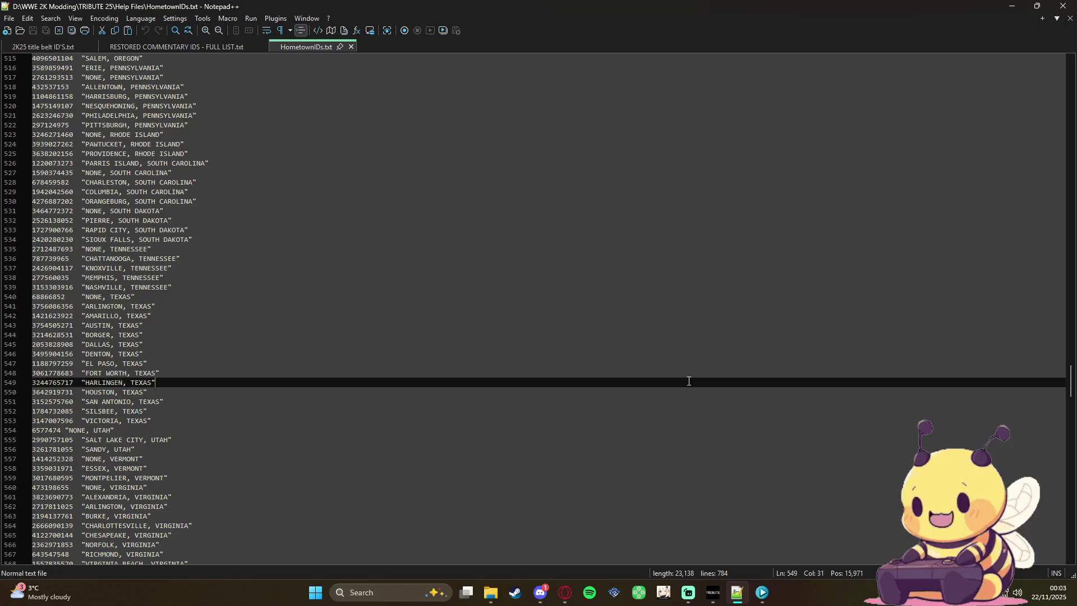
pyautogui.hotkey('ctrl', 'f')
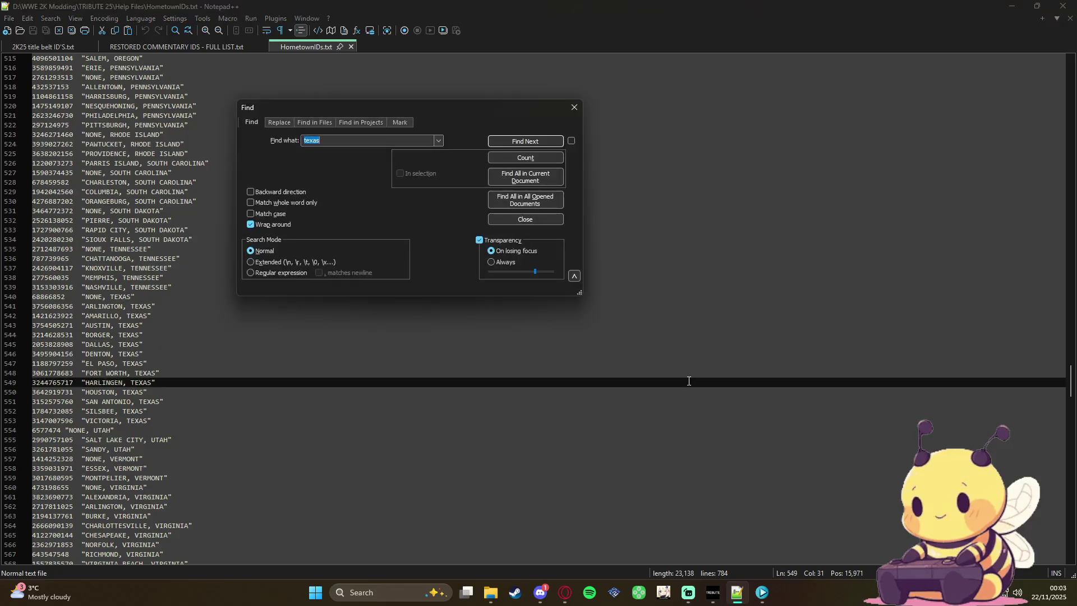
pyautogui.write('louisiana')
pyautogui.press('Return')
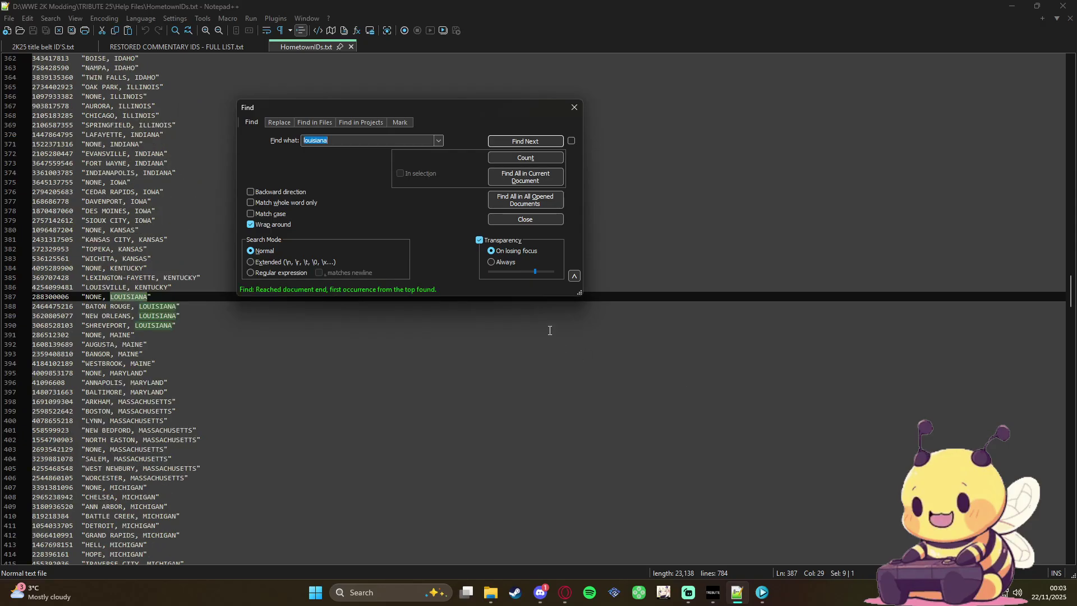
pyautogui.doubleClick(42, 316)
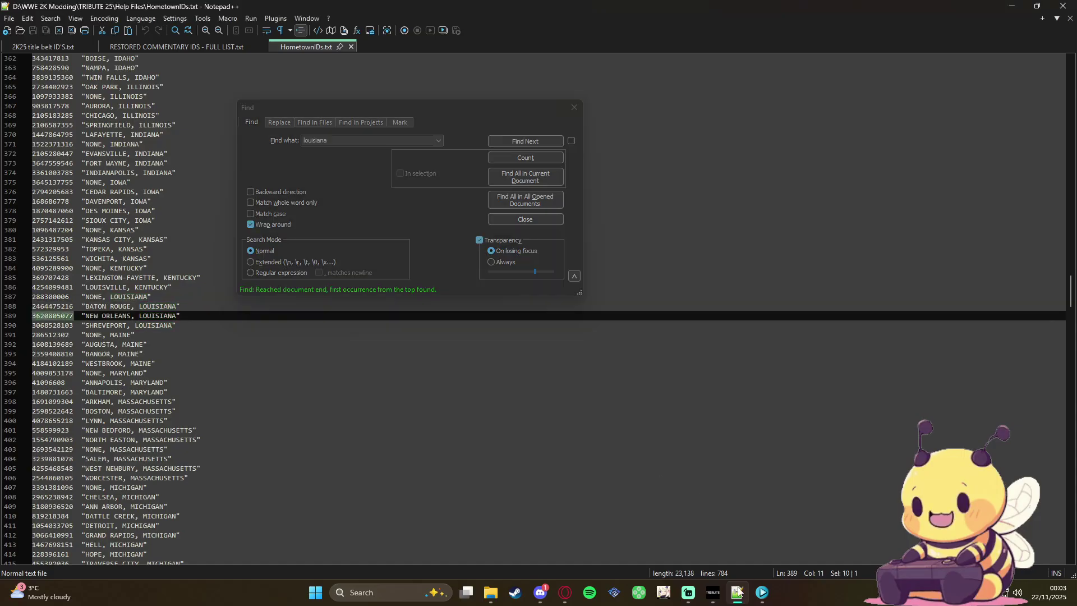
pyautogui.moveTo(710, 601)
pyautogui.click(757, 524)
pyautogui.click(450, 356)
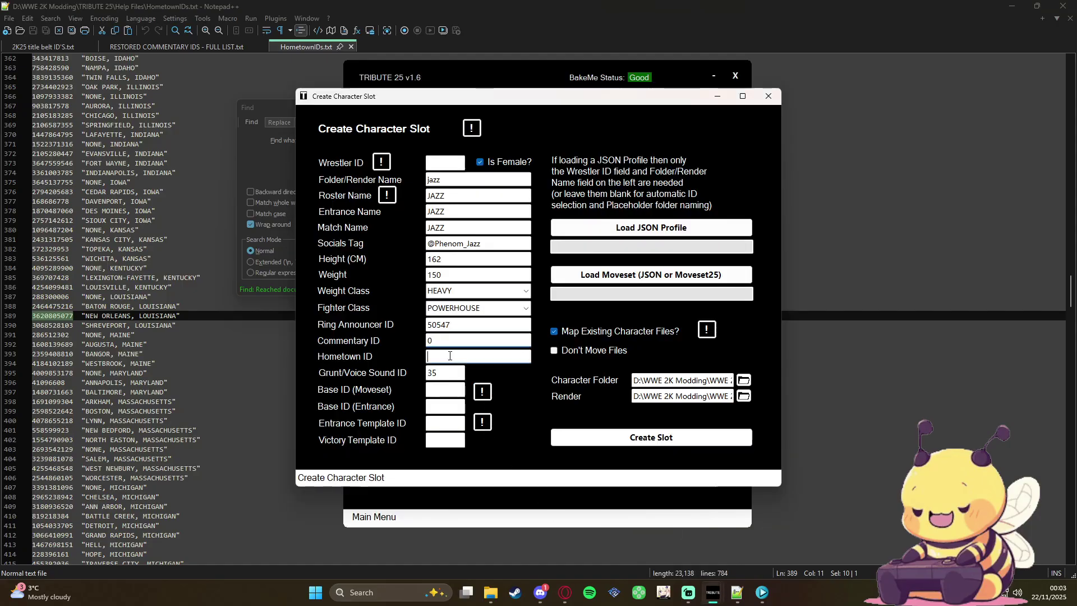
pyautogui.hotkey('ctrl', 'v')
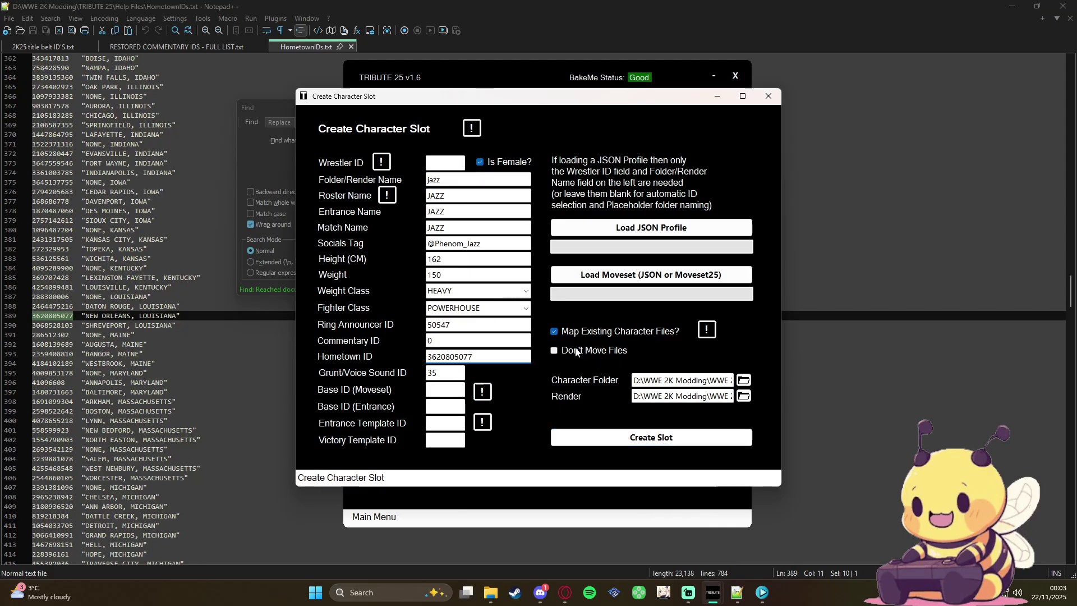
pyautogui.click(638, 441)
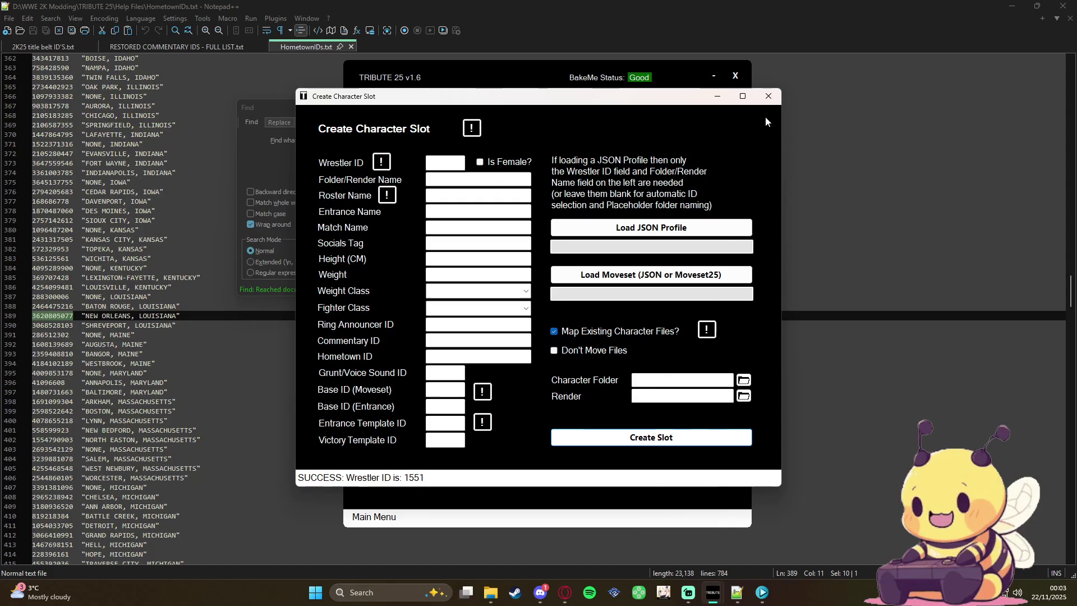
pyautogui.click(767, 97)
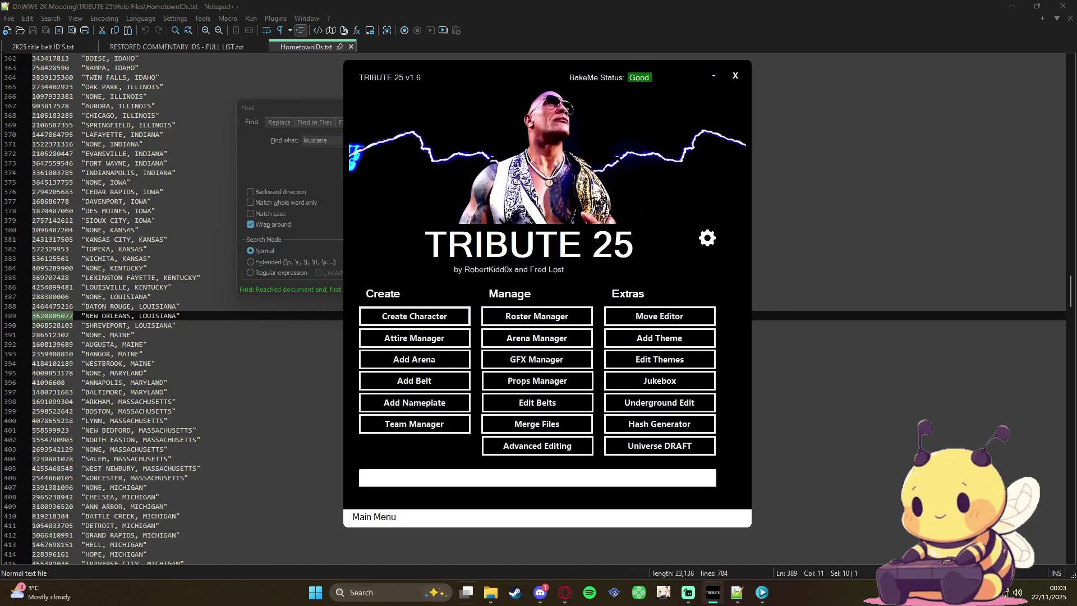
# In File Explorer, delete the jazz_A0 folder from TRIBUTE 25 > BakeMe > Characters.
pyautogui.click(491, 593)
pyautogui.click(203, 308)
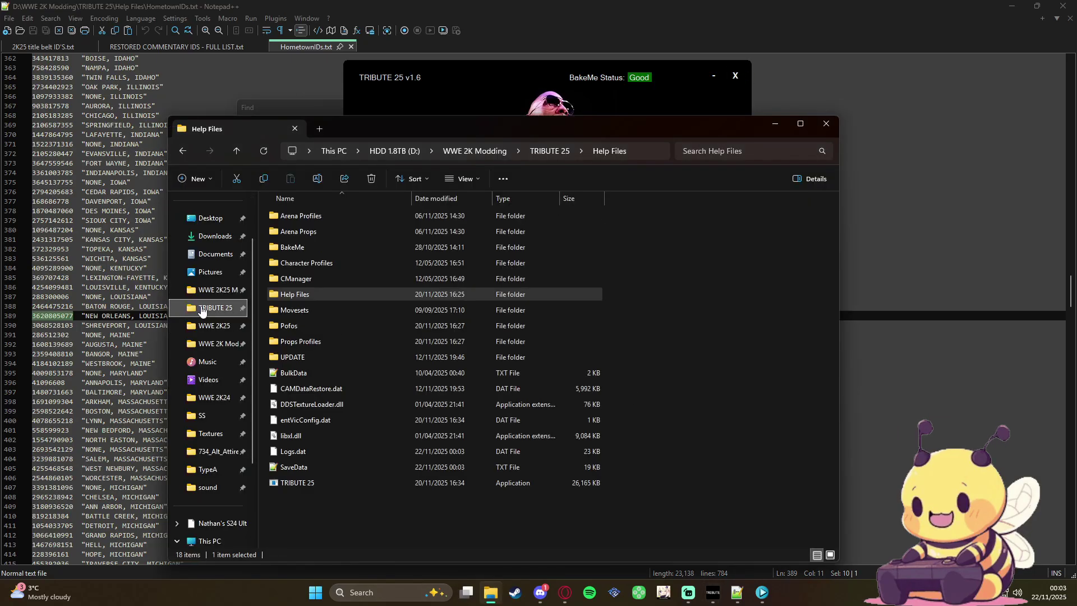
pyautogui.doubleClick(306, 248)
pyautogui.doubleClick(317, 238)
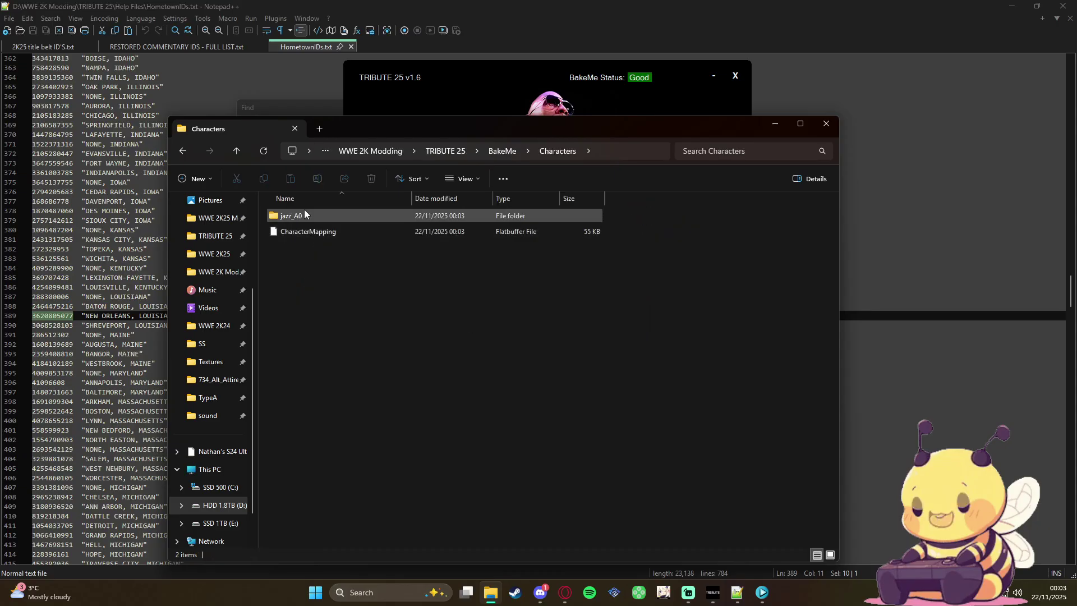
pyautogui.moveTo(313, 225)
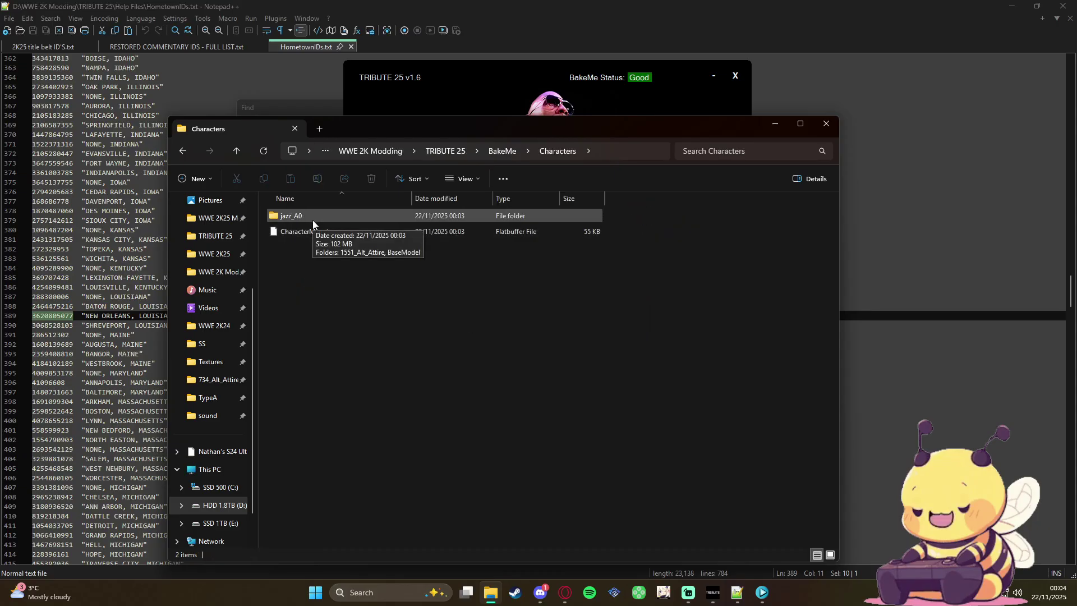
pyautogui.click(313, 220)
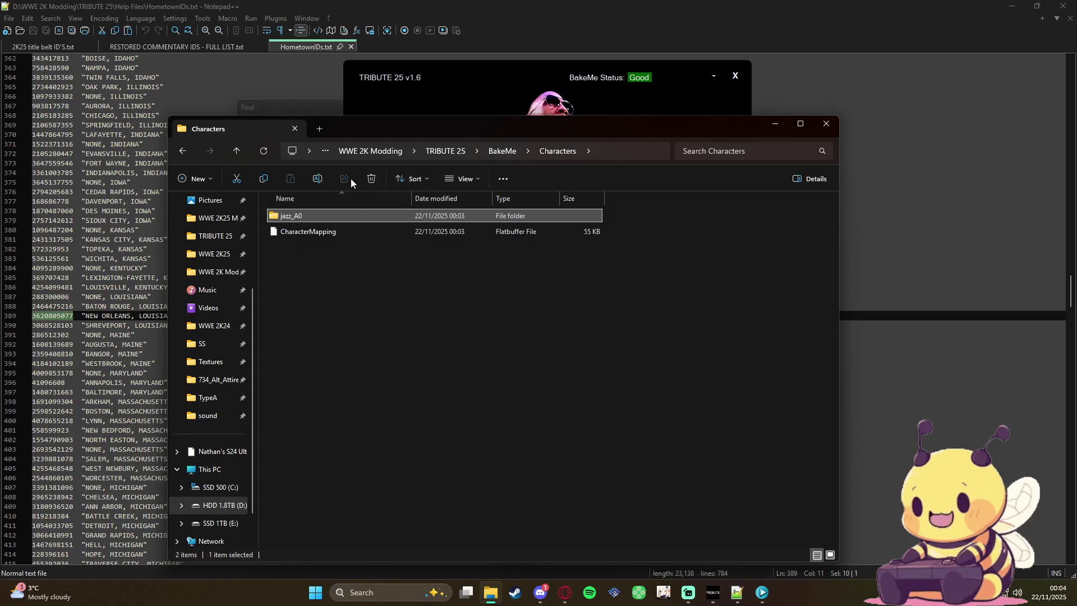
pyautogui.press('Delete')
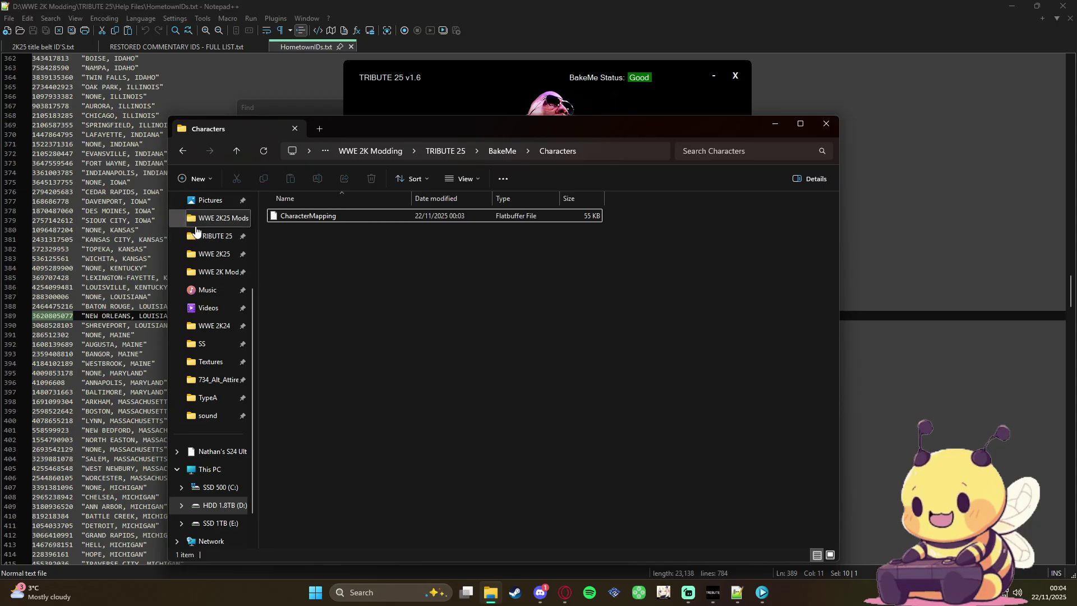
# Open 14_Tribute_Wrestlers_3 > Characters in WWE 2K25 Mods to check for the jazz_A0 folder.
pyautogui.click(217, 218)
pyautogui.doubleClick(328, 436)
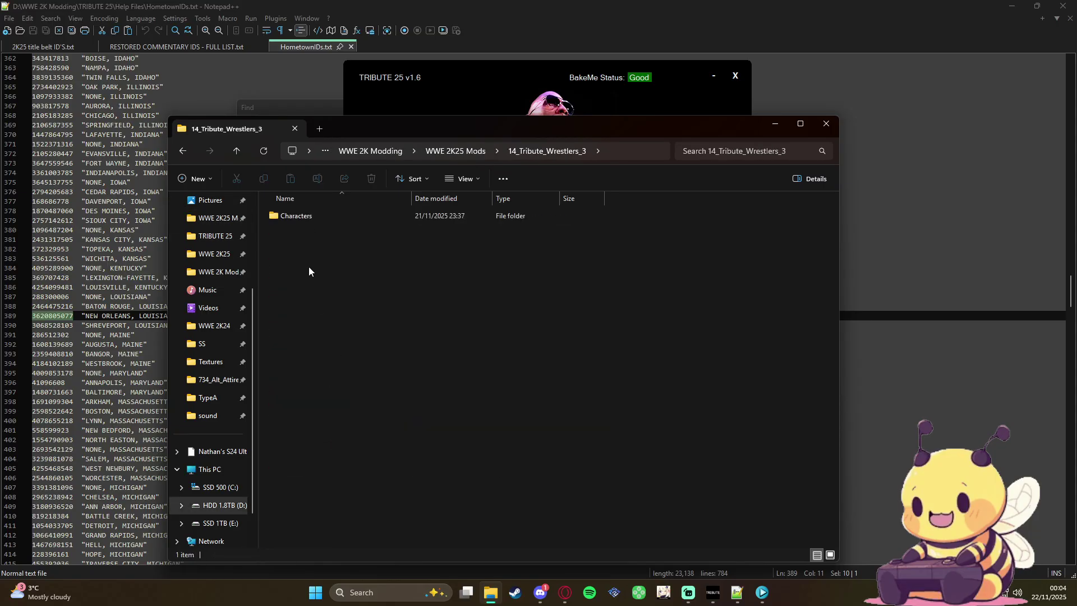
pyautogui.doubleClick(303, 216)
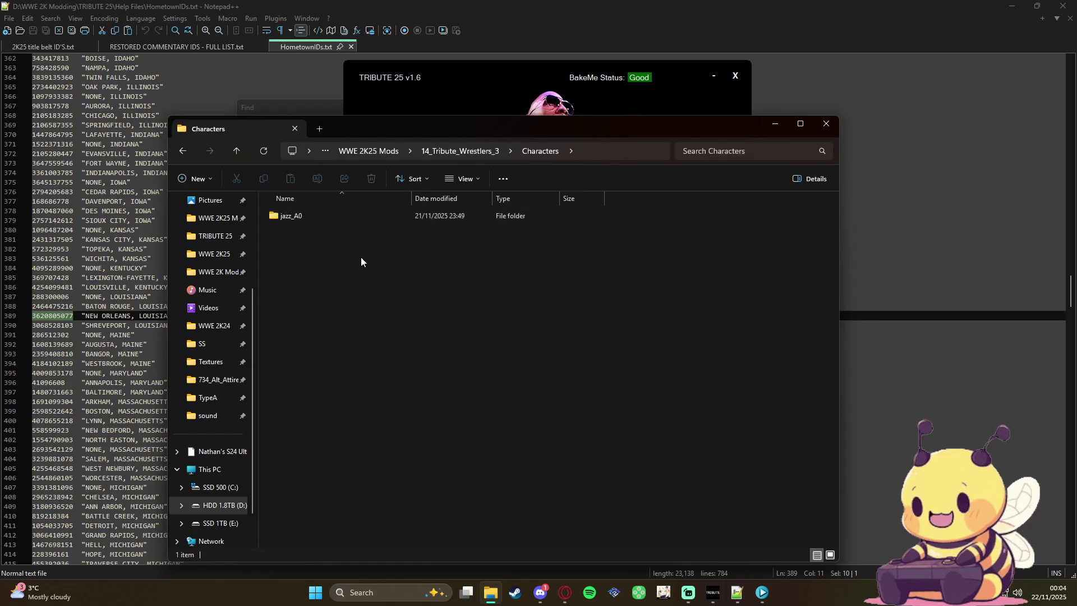
# In File Explorer, check the BakeMe folder in TRIBUTE 25 and the 16_Files folder in WWE 2K25 Mods.
pyautogui.click(193, 234)
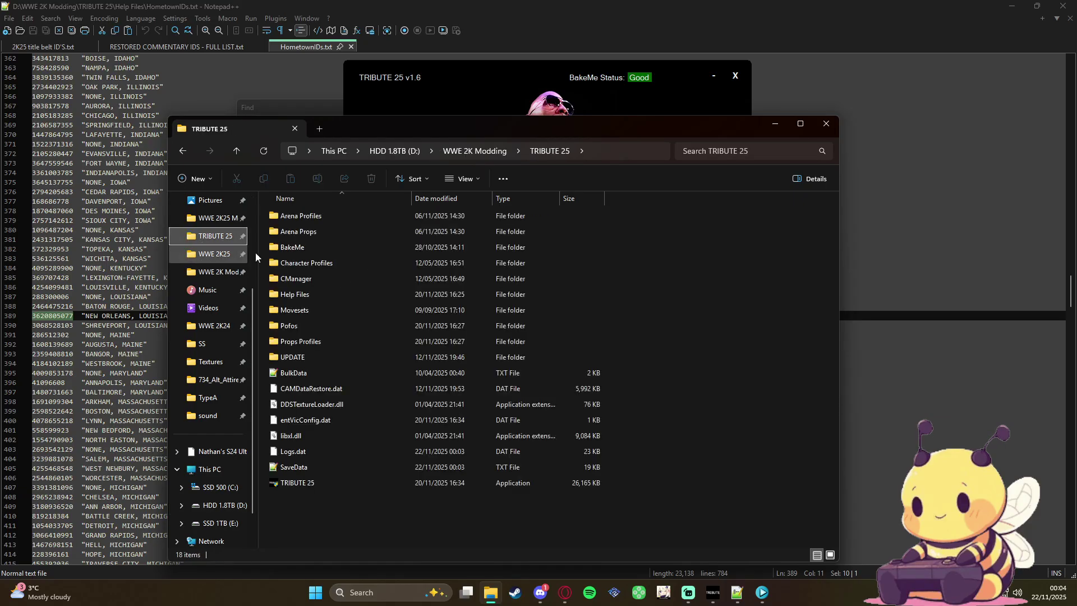
pyautogui.doubleClick(286, 253)
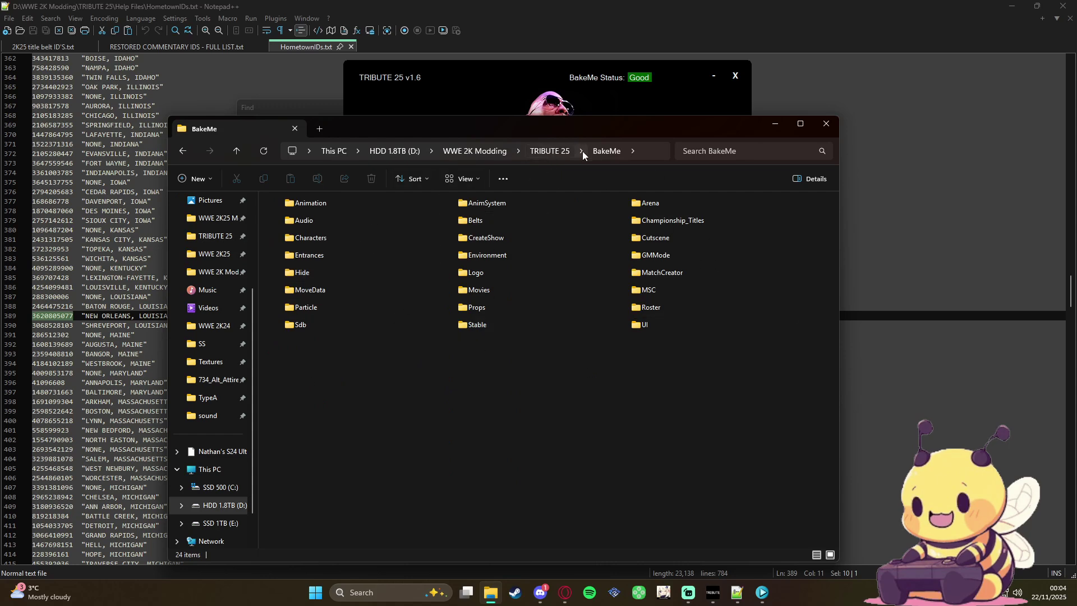
pyautogui.click(210, 201)
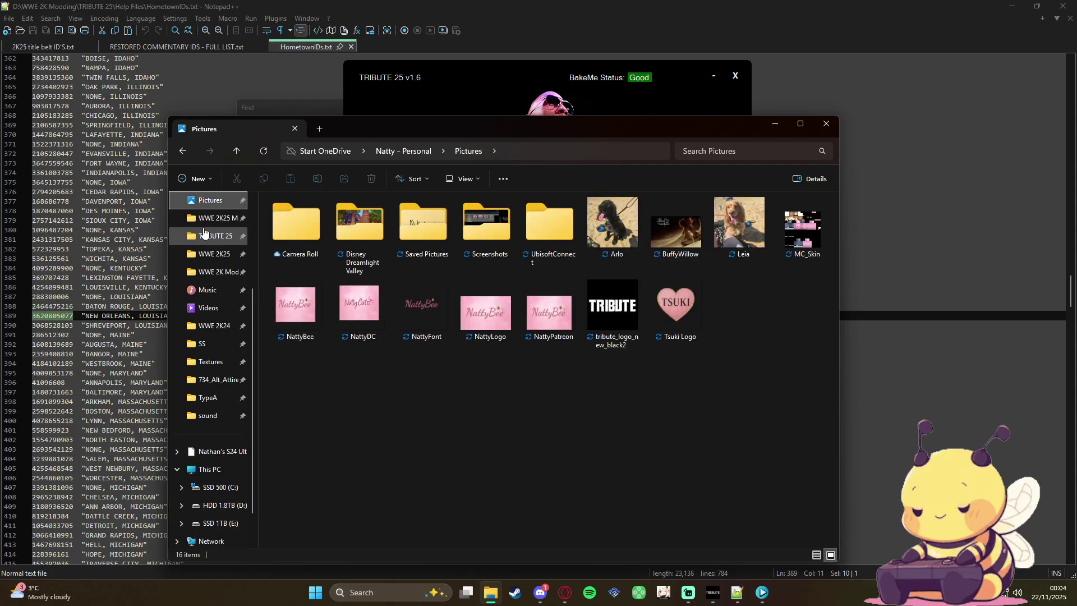
pyautogui.click(207, 224)
pyautogui.click(297, 470)
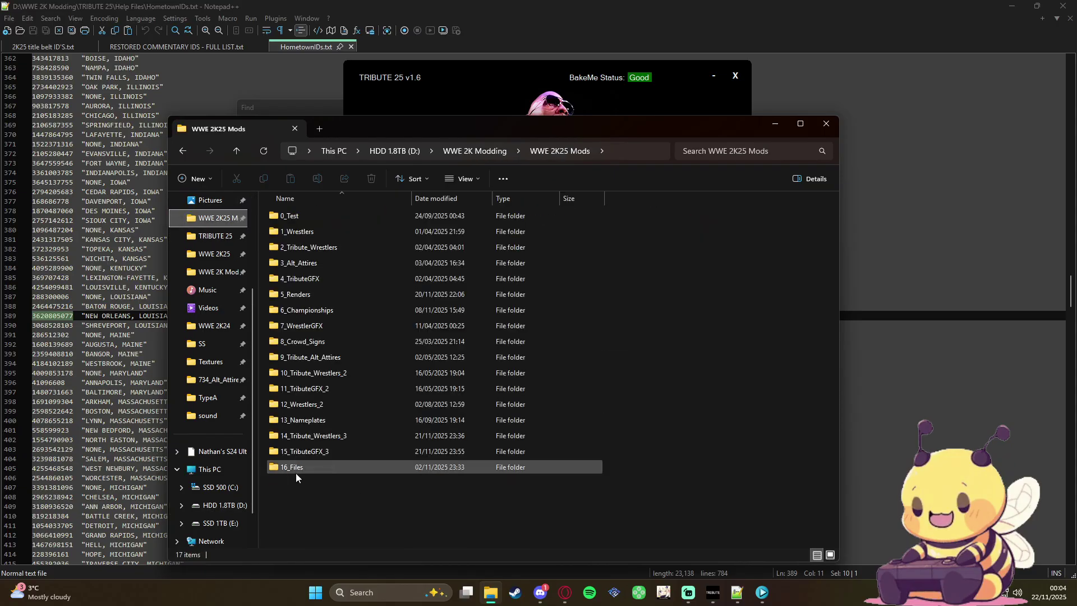
pyautogui.click(302, 468)
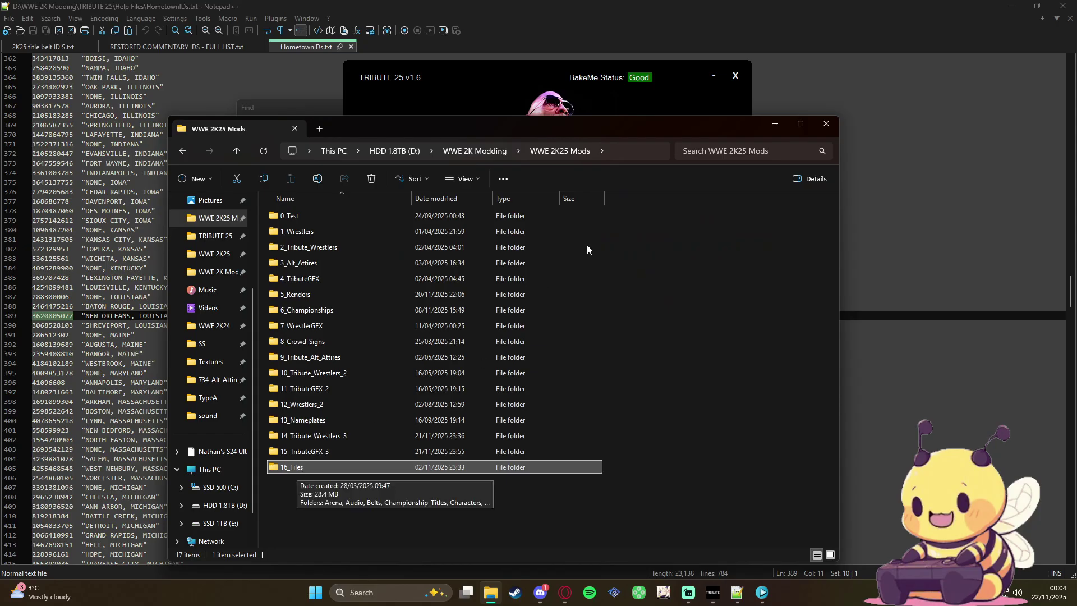
pyautogui.click(747, 128)
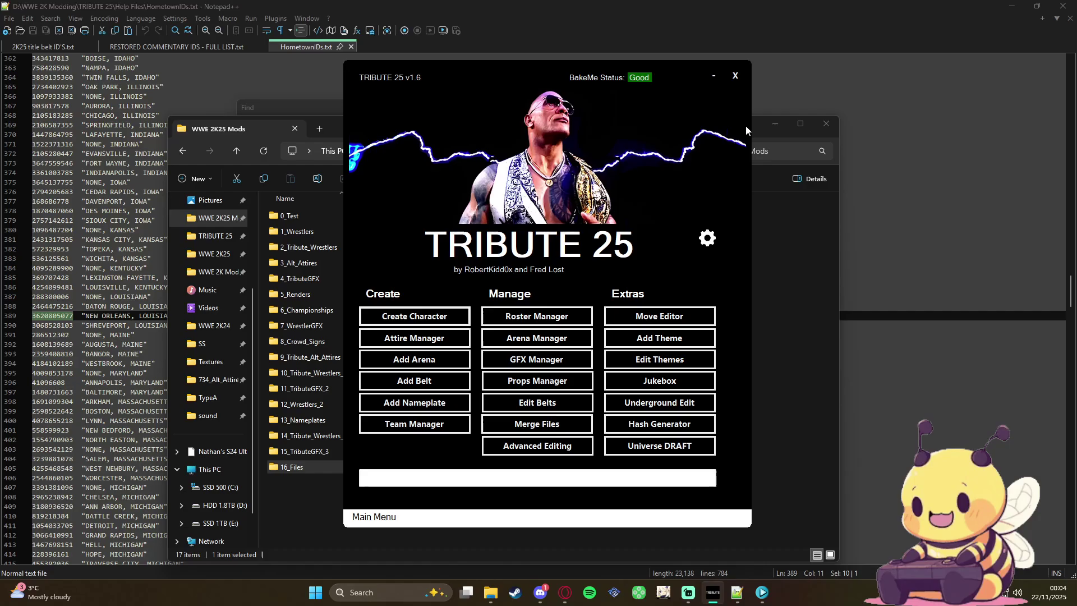
# Switch to the PCK sound editor and import Accompanied By Jazz.wem from RA_Greg_Hamilton > Jazz into the RA_ID 50547 (Alicia Taylor) Accompanied entry.
pyautogui.click(756, 600)
pyautogui.rightClick(224, 274)
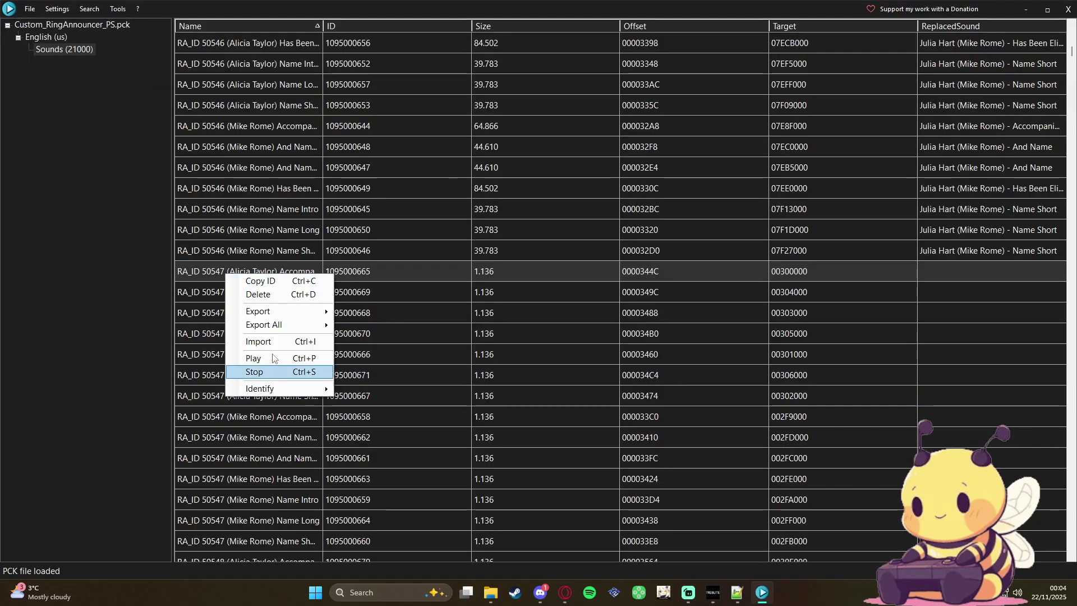
pyautogui.click(261, 340)
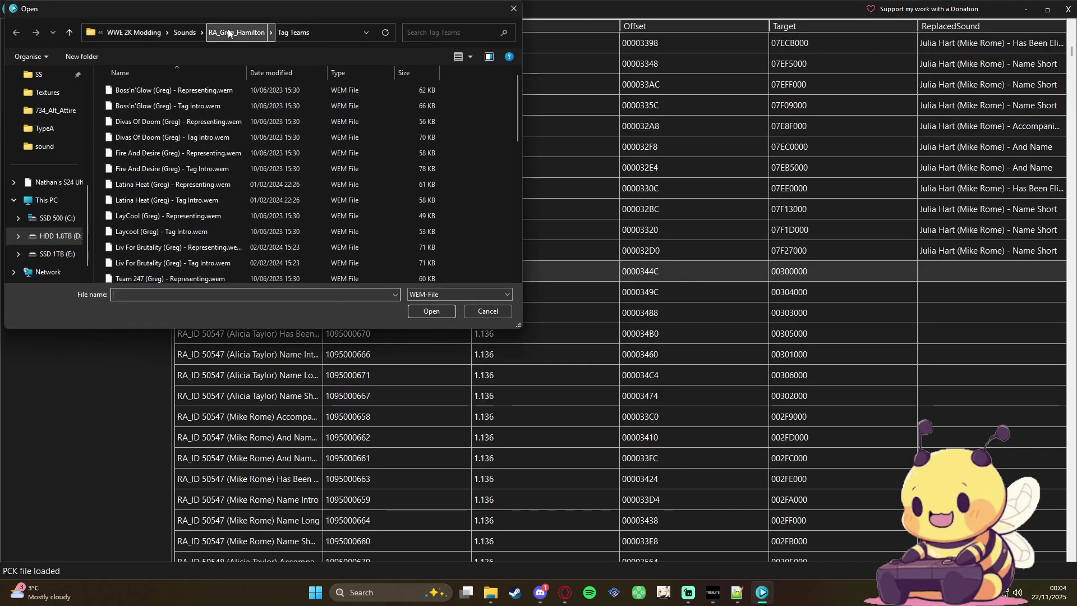
pyautogui.click(231, 33)
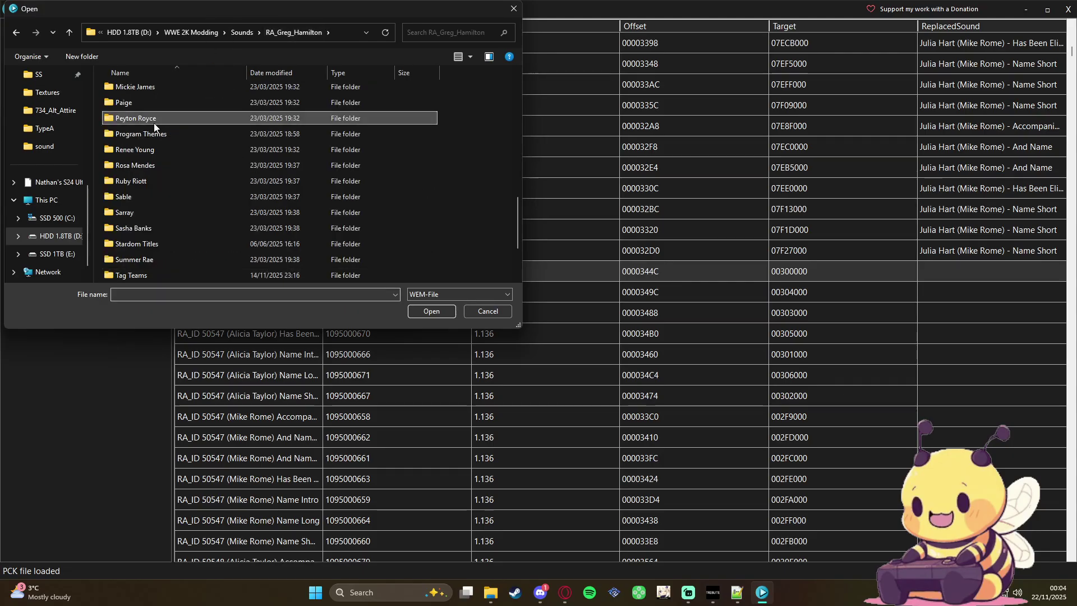
pyautogui.scroll(5, 154, 123)
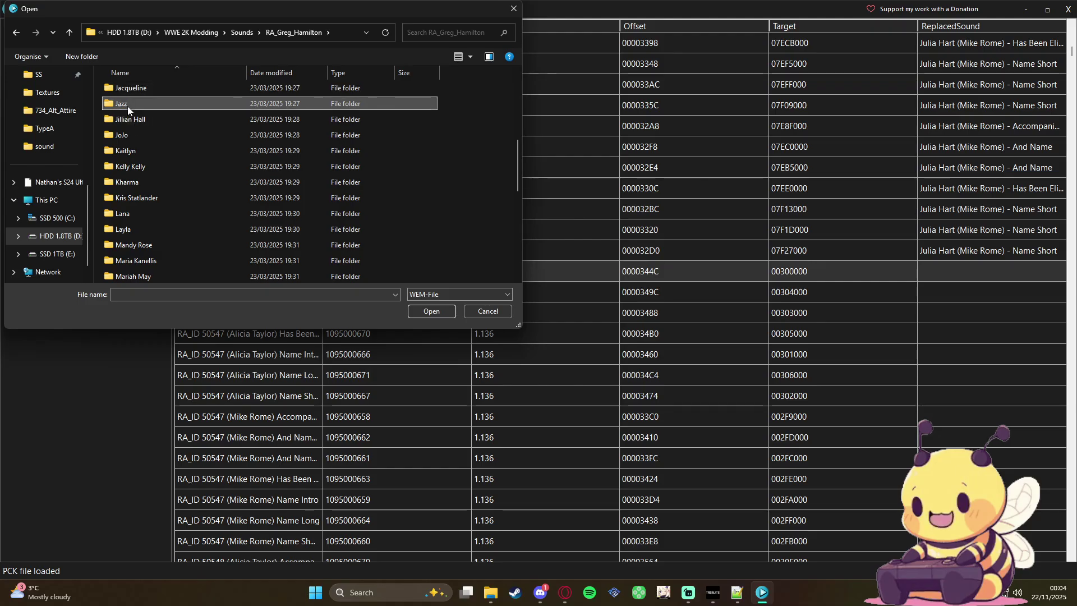
pyautogui.doubleClick(127, 107)
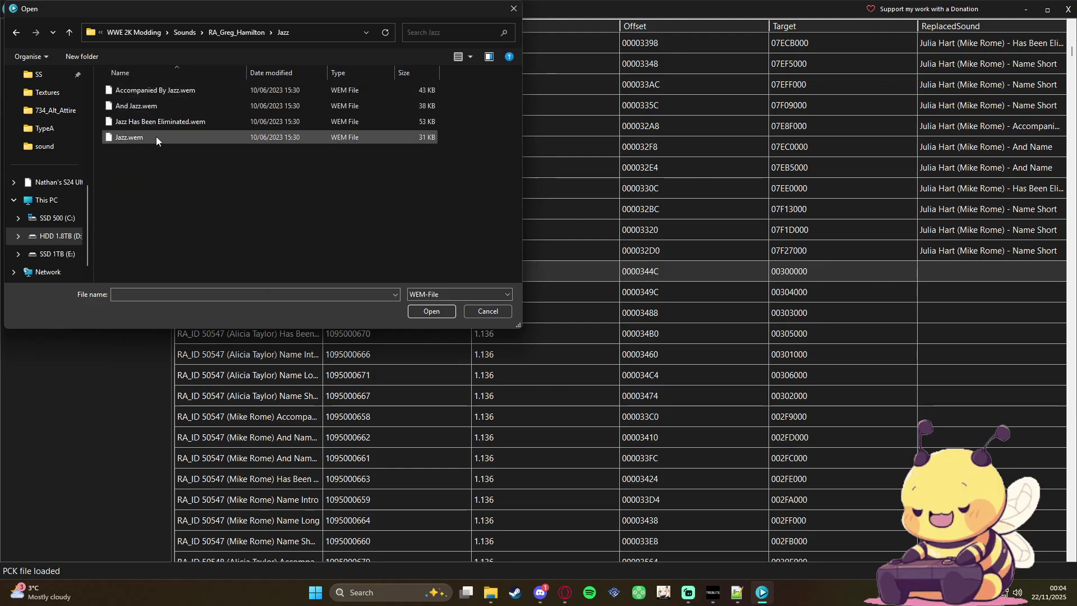
pyautogui.moveTo(135, 13); pyautogui.dragTo(308, 121)
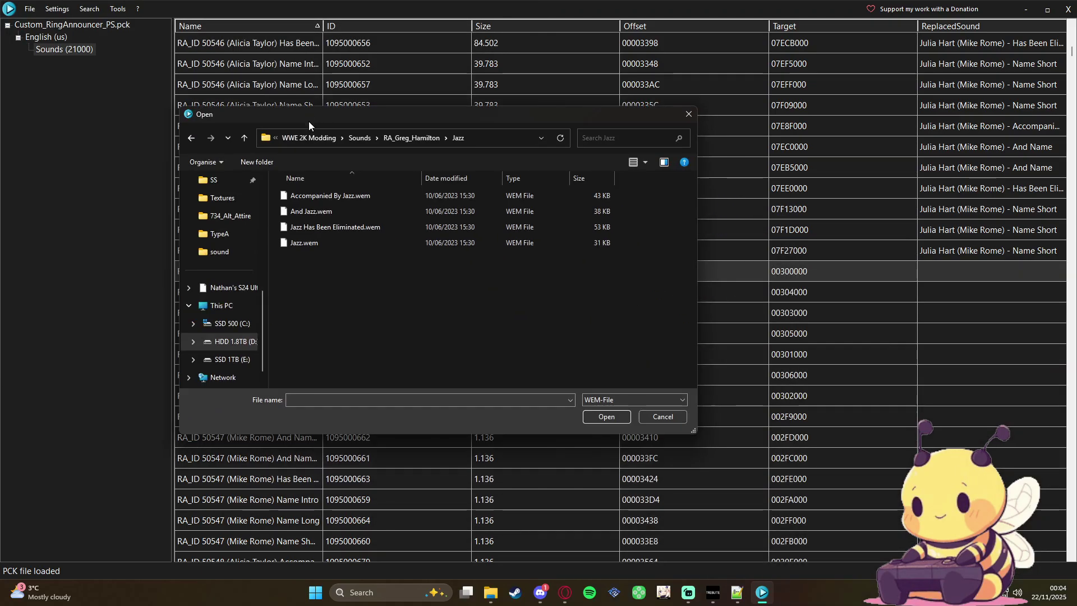
pyautogui.doubleClick(317, 195)
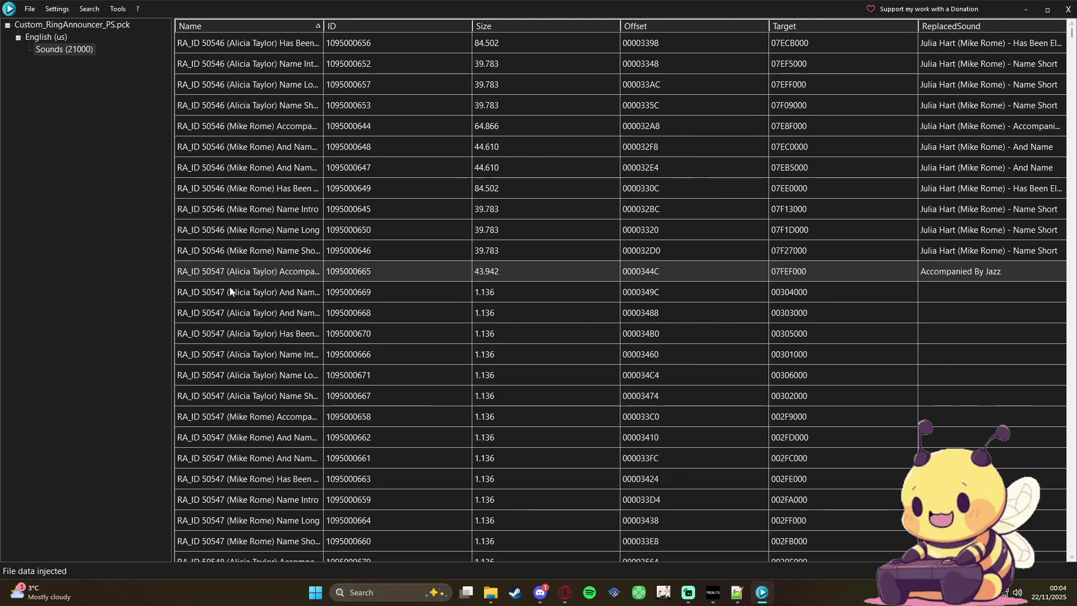
pyautogui.rightClick(233, 295)
pyautogui.click(280, 365)
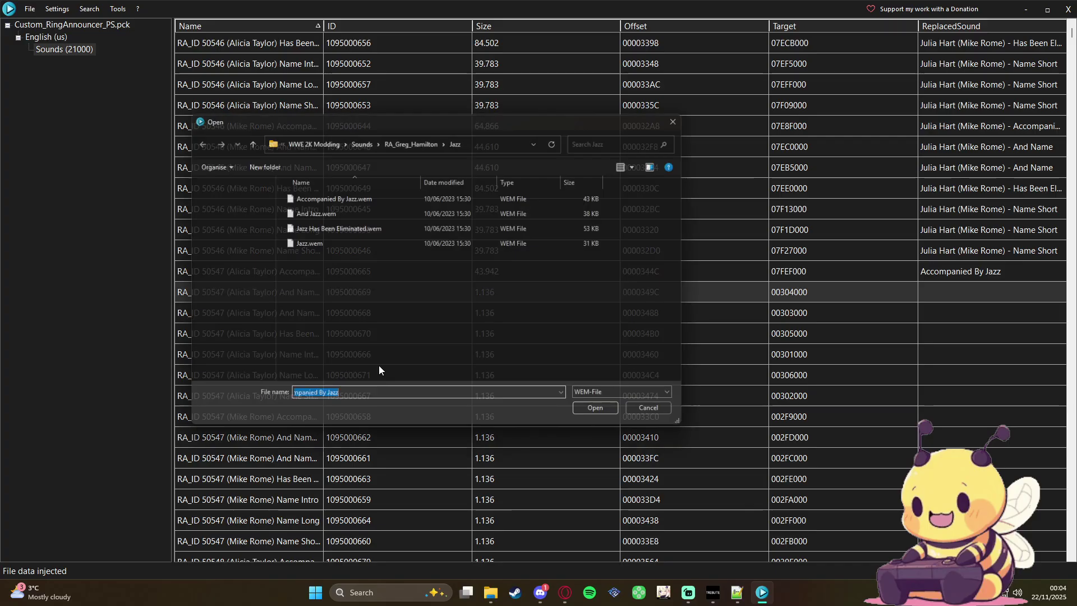
pyautogui.doubleClick(338, 216)
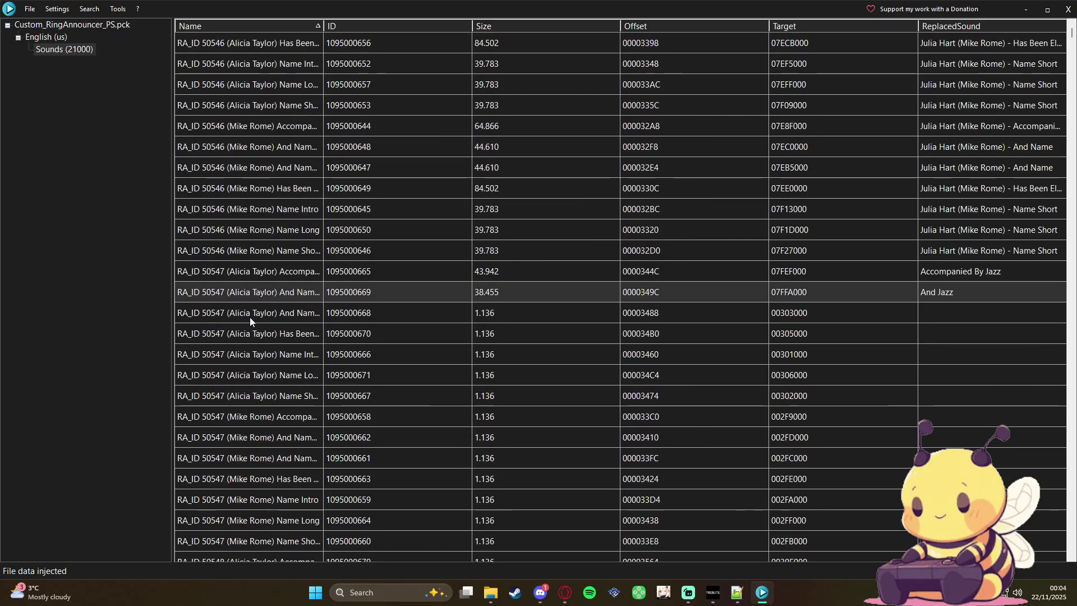
pyautogui.rightClick(250, 317)
pyautogui.click(280, 385)
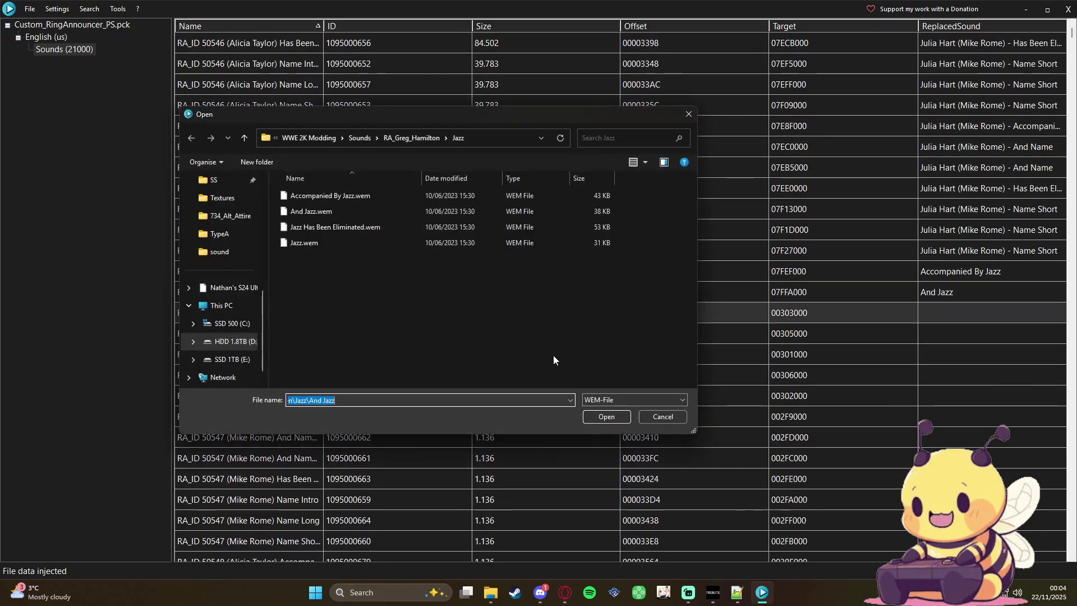
pyautogui.click(597, 416)
# Import Jazz Has Been Eliminated.wem into the RA_ID 50547 (Alicia Taylor) Has Been Eliminated entry.
pyautogui.rightClick(286, 334)
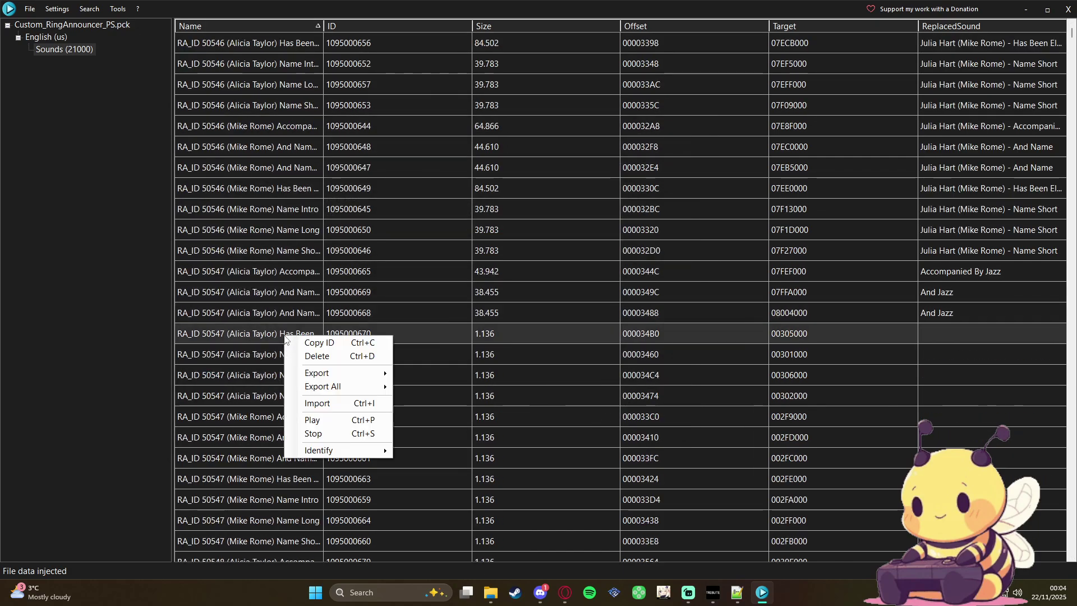
pyautogui.click(323, 404)
pyautogui.click(328, 231)
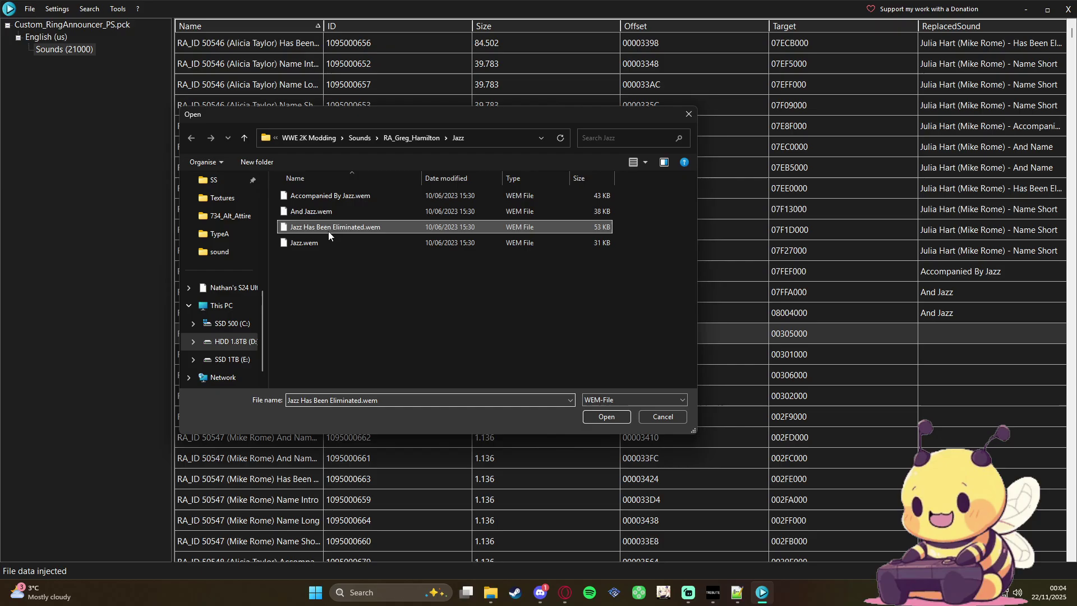
pyautogui.doubleClick(328, 231)
# Import Jazz.wem into the RA_ID 50547 (Alicia Taylor) Name Intro, Name Long and Name Short entries.
pyautogui.rightClick(243, 350)
pyautogui.click(274, 420)
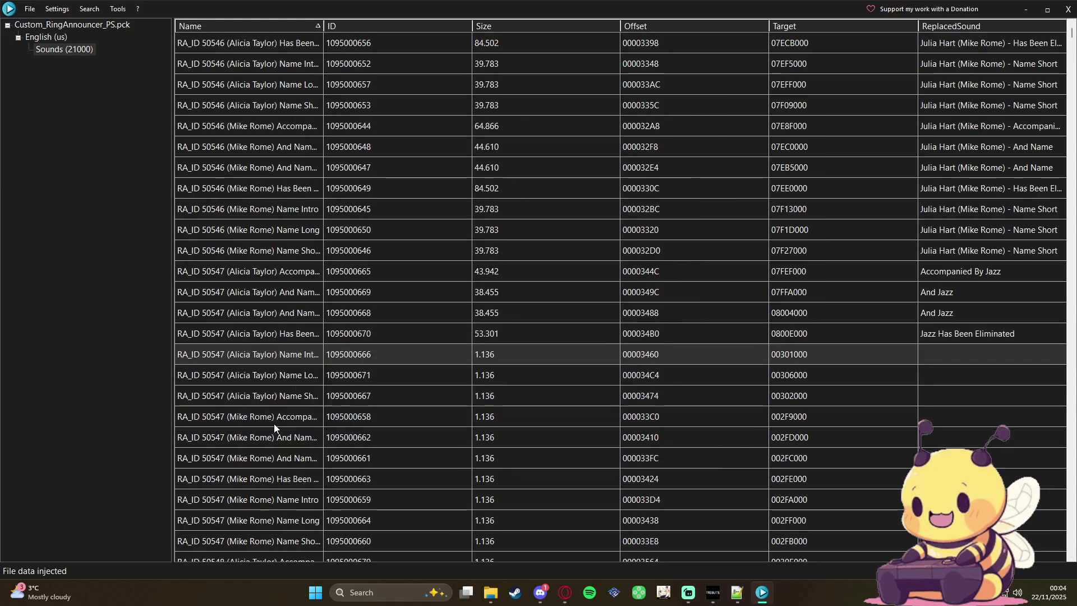
pyautogui.click(338, 238)
pyautogui.doubleClick(338, 238)
pyautogui.rightClick(250, 380)
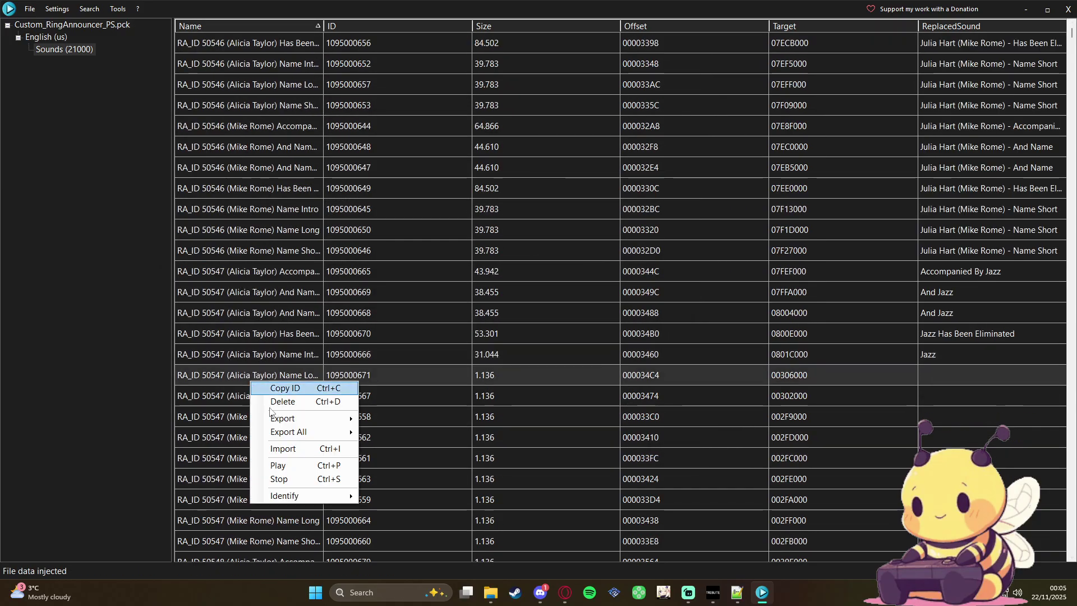
pyautogui.click(287, 454)
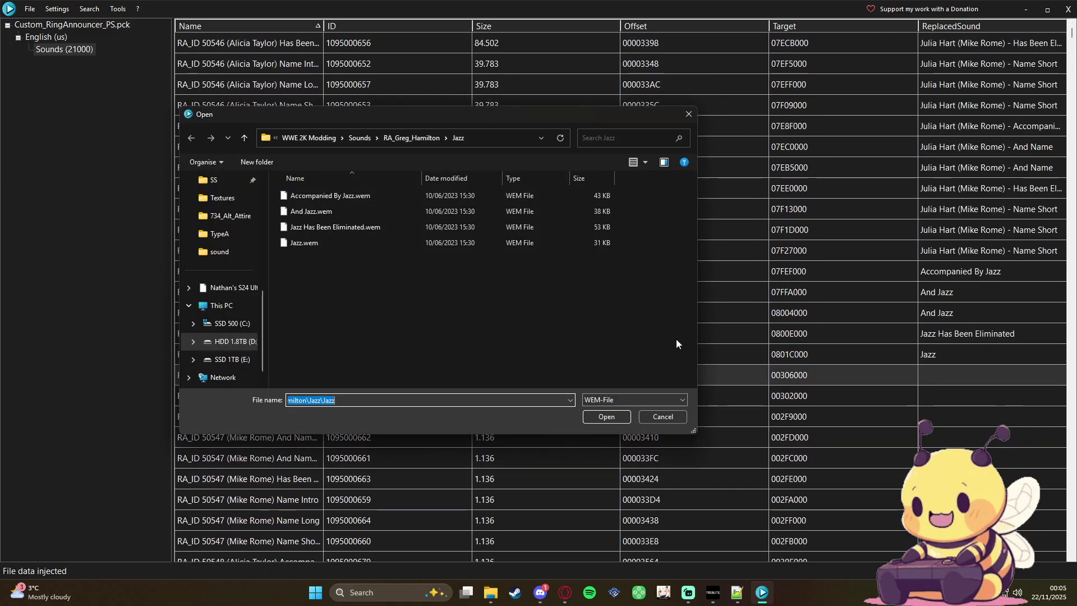
pyautogui.click(610, 415)
pyautogui.rightClick(285, 401)
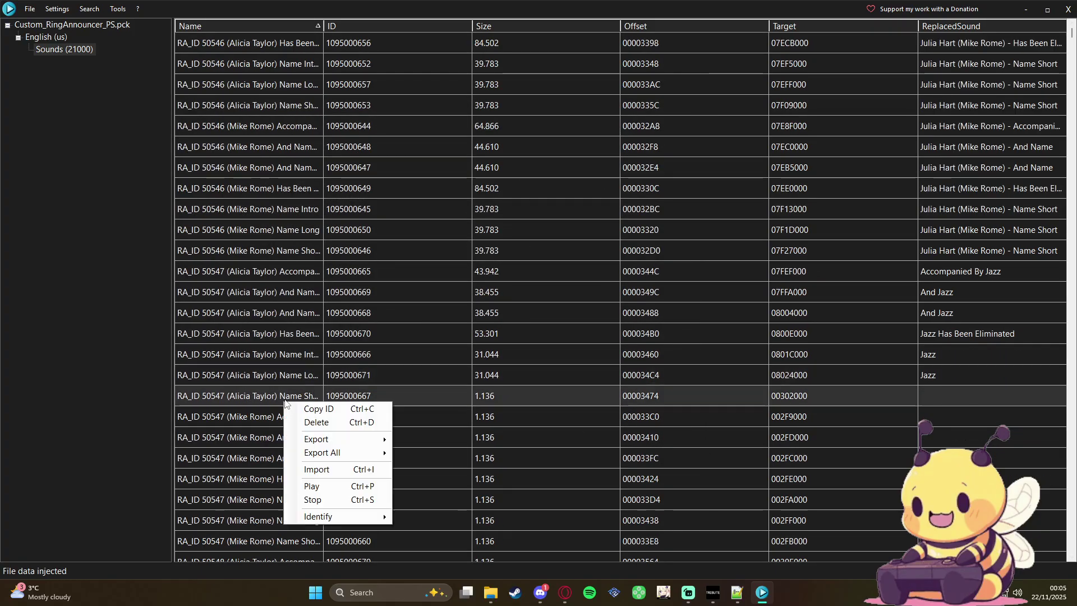
pyautogui.click(341, 472)
pyautogui.click(606, 415)
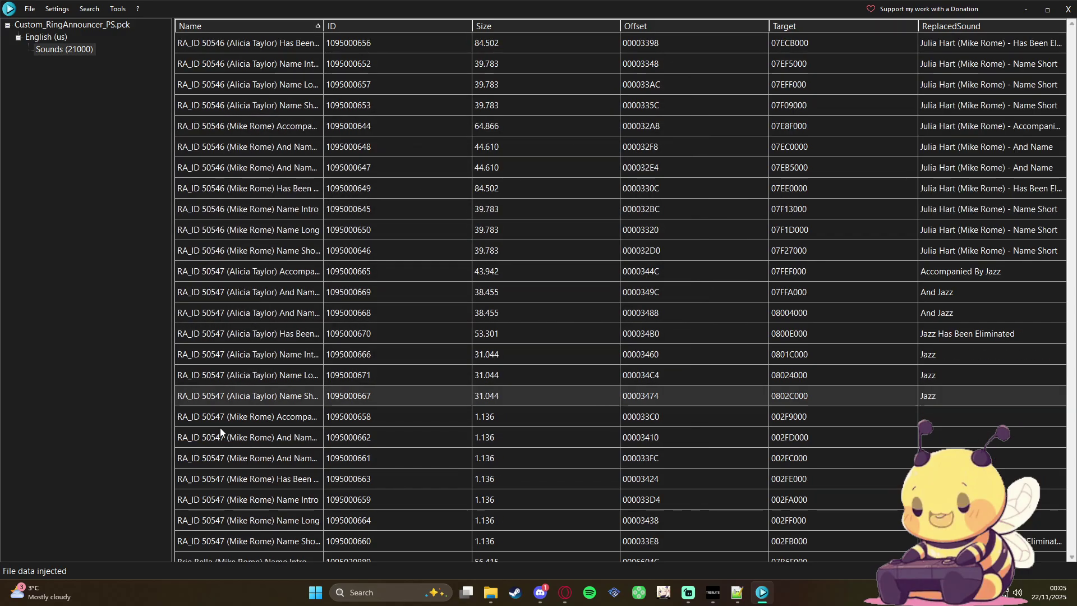
# Import Accompanied By Jazz.wem into the RA_ID 50547 (Mike Rome) Accompanied entry.
pyautogui.rightClick(229, 416)
pyautogui.click(256, 483)
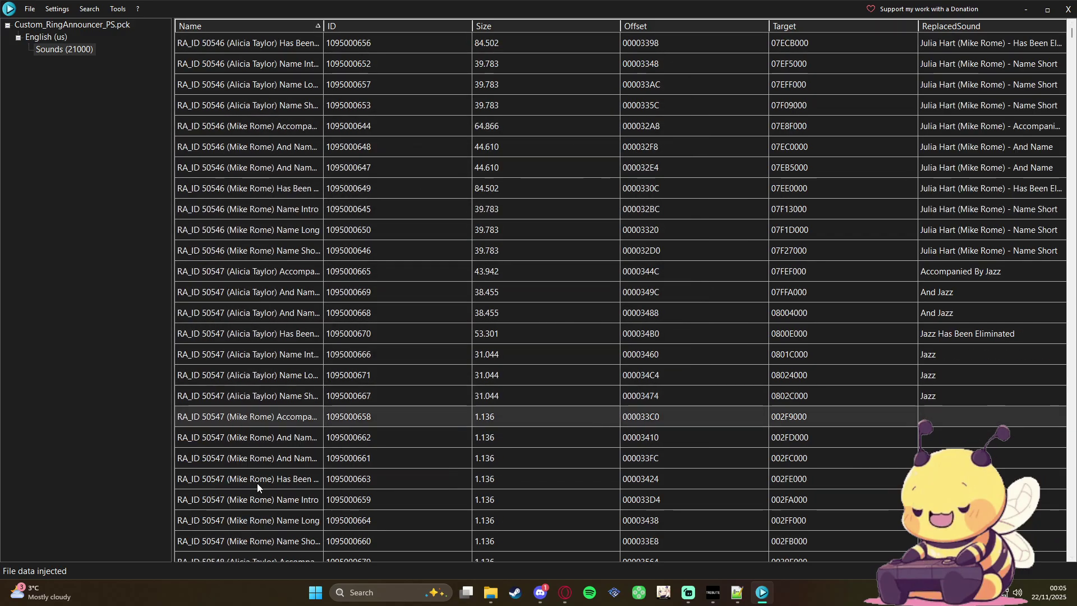
pyautogui.doubleClick(328, 197)
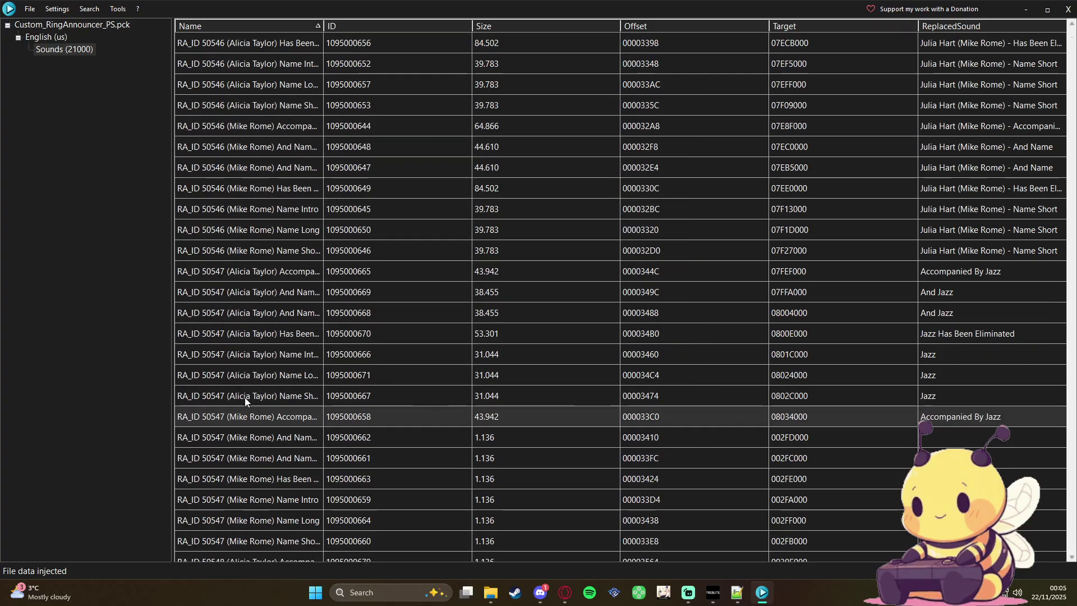
pyautogui.rightClick(241, 437)
pyautogui.click(259, 501)
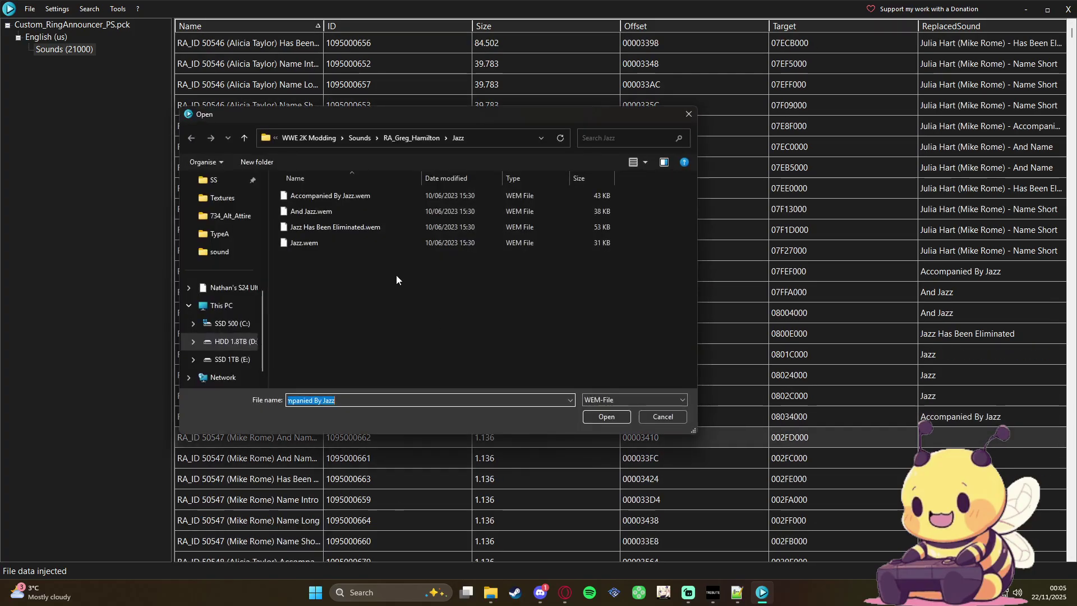
pyautogui.doubleClick(338, 214)
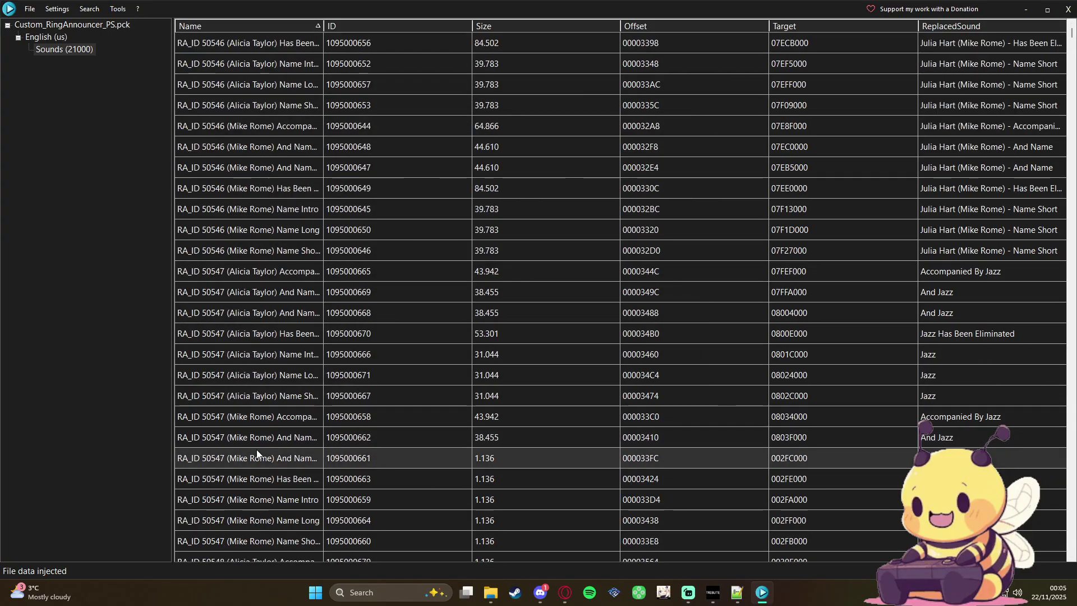
pyautogui.rightClick(257, 449)
pyautogui.click(344, 516)
pyautogui.click(351, 211)
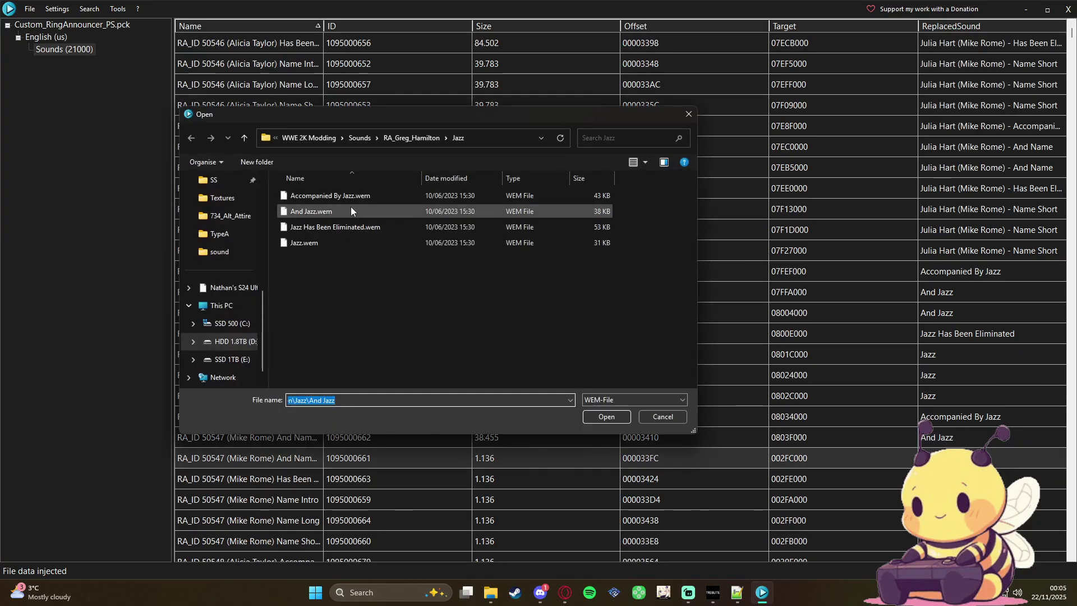
pyautogui.doubleClick(351, 211)
# Import Jazz Has Been Eliminated.wem into the RA_ID 50547 (Mike Rome) Has Been Eliminated entry.
pyautogui.rightClick(242, 457)
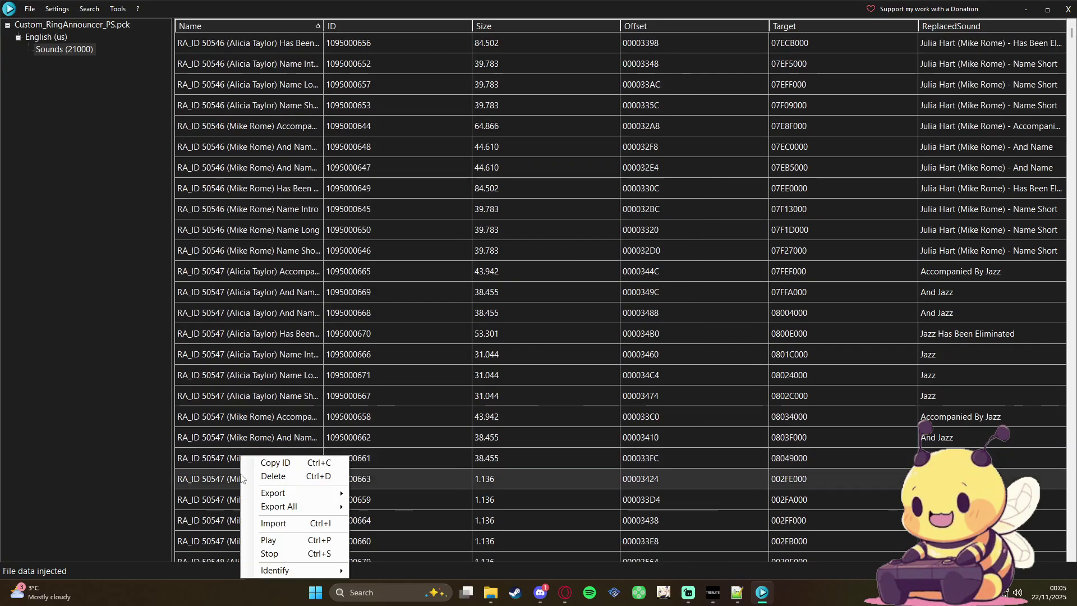
pyautogui.click(275, 522)
pyautogui.click(357, 228)
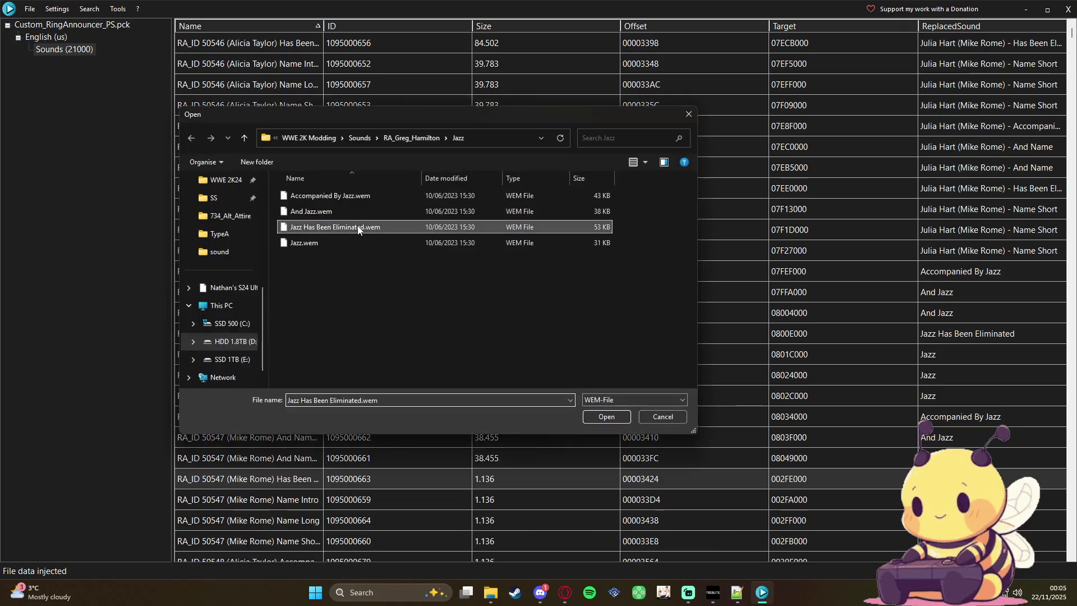
pyautogui.doubleClick(358, 228)
# Import Jazz.wem into the RA_ID 50547 (Mike Rome) Name Intro, Name Long and Name Short entries.
pyautogui.rightClick(283, 502)
pyautogui.click(303, 521)
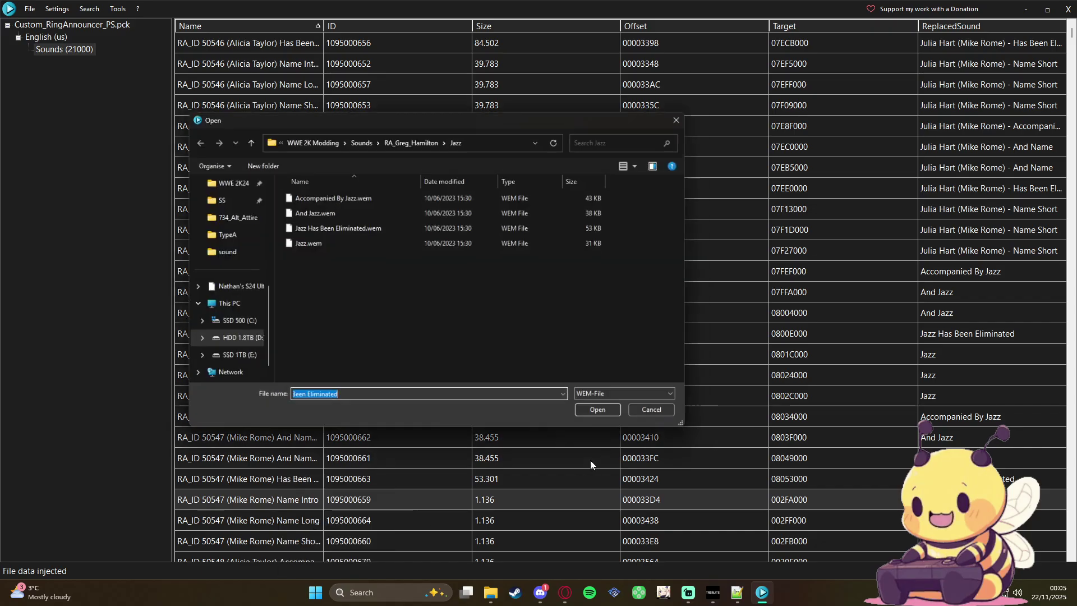
pyautogui.doubleClick(330, 243)
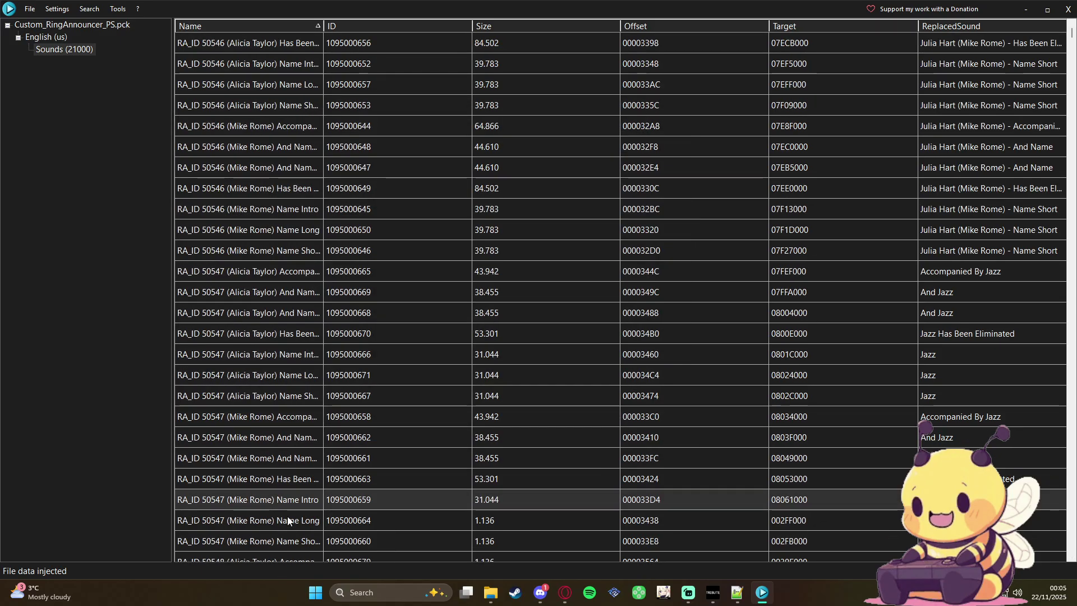
pyautogui.rightClick(288, 520)
pyautogui.click(308, 524)
pyautogui.click(614, 414)
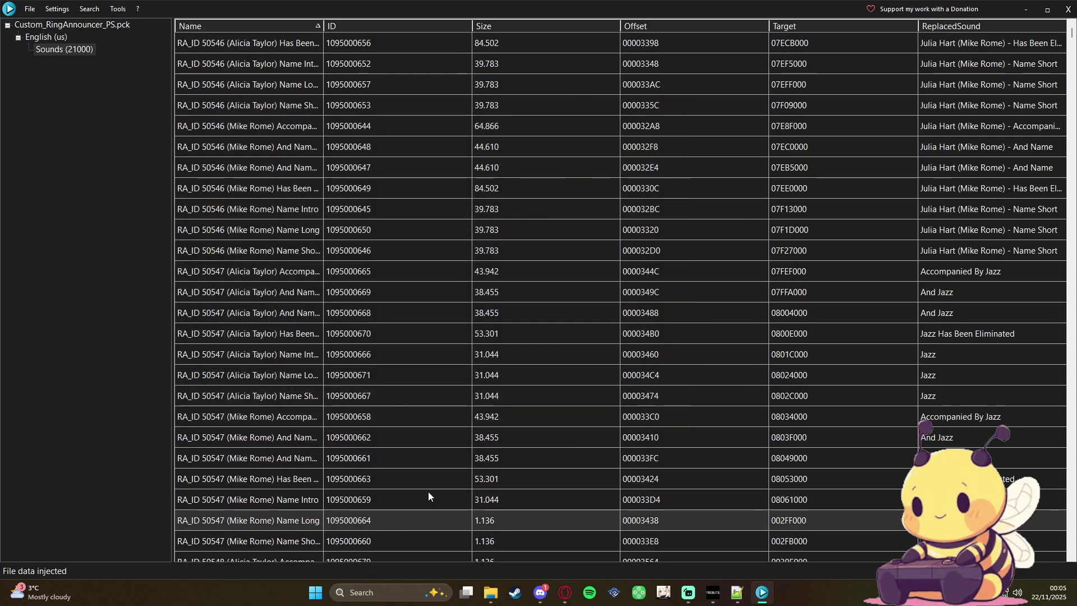
pyautogui.rightClick(283, 541)
pyautogui.click(307, 522)
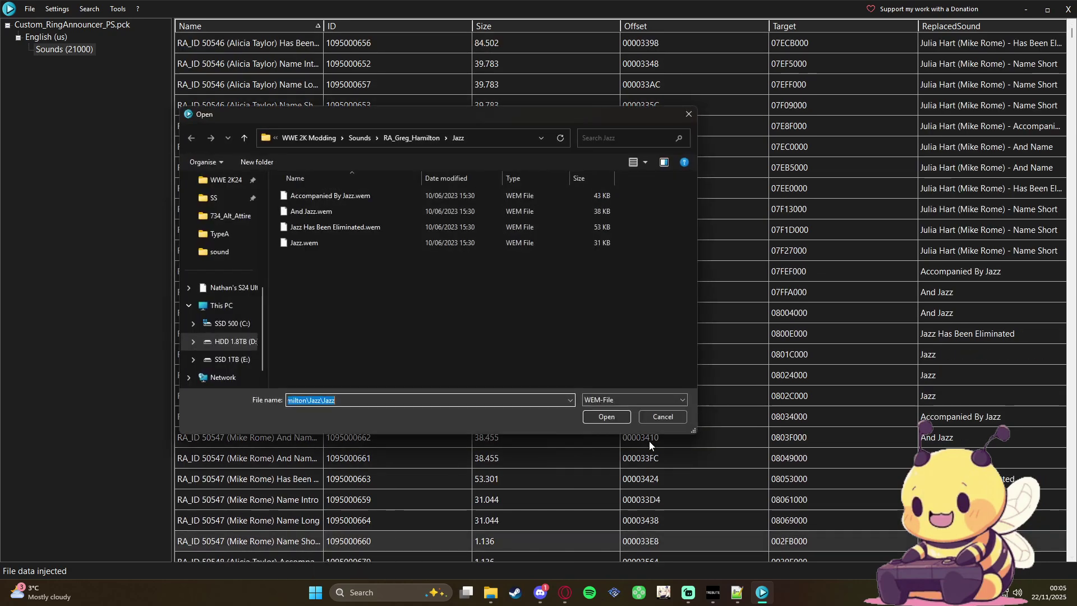
pyautogui.click(606, 416)
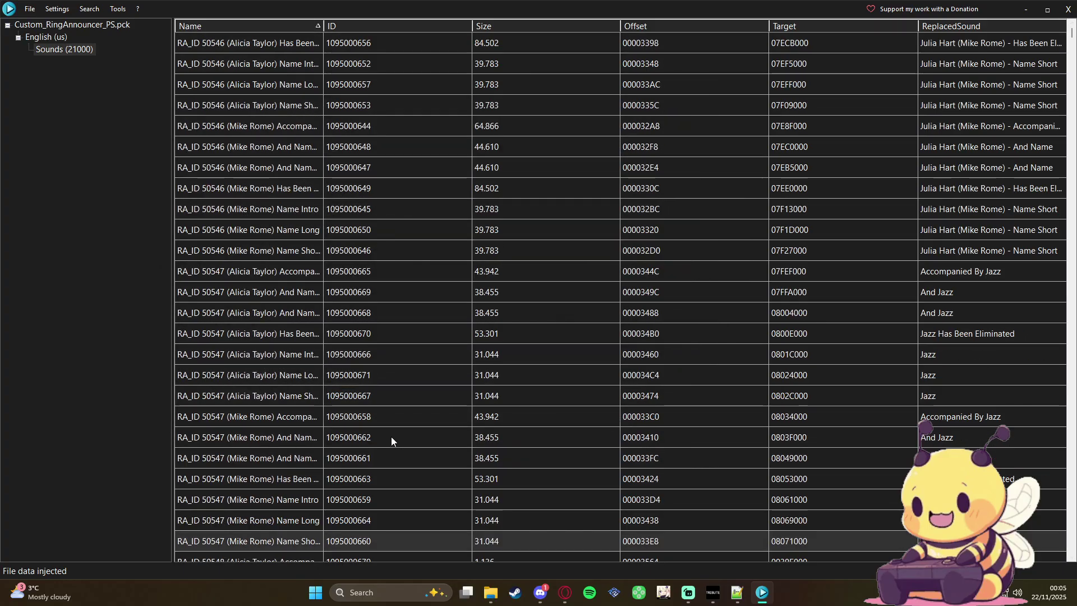
# Close the sound editor and, in TRIBUTE 25, start a character GFX entry named JAZZ with auto-assigned IDs.
pyautogui.scroll(-2, 488, 426)
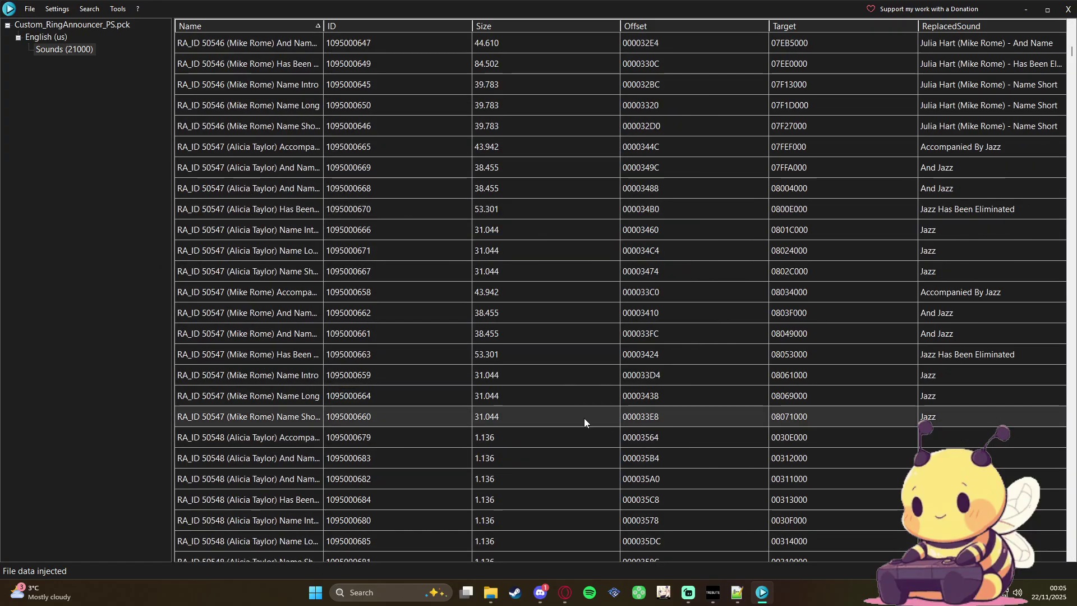
pyautogui.click(1067, 9)
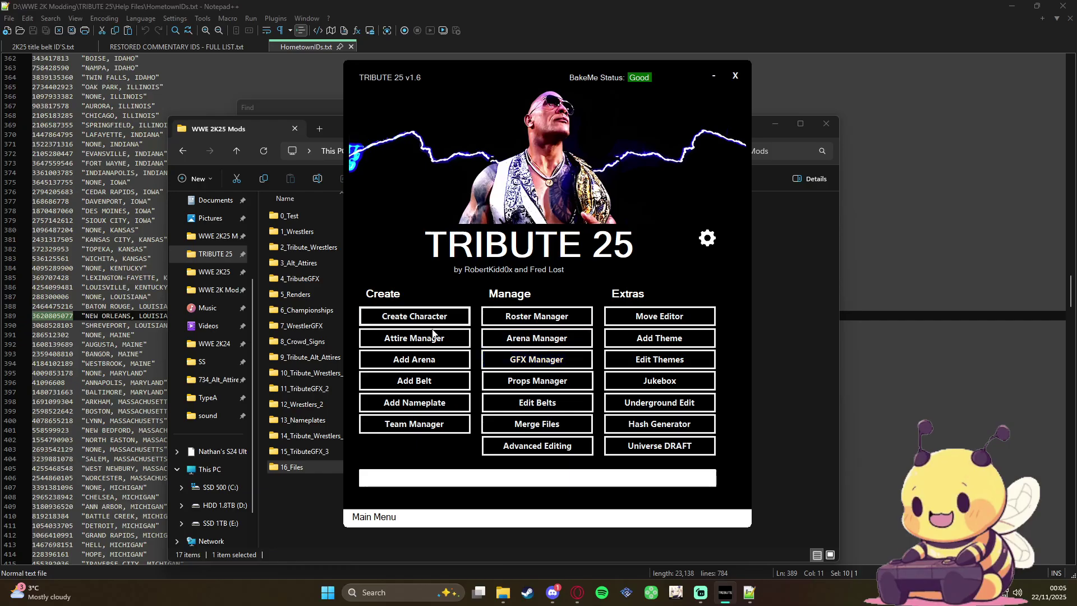
pyautogui.click(521, 354)
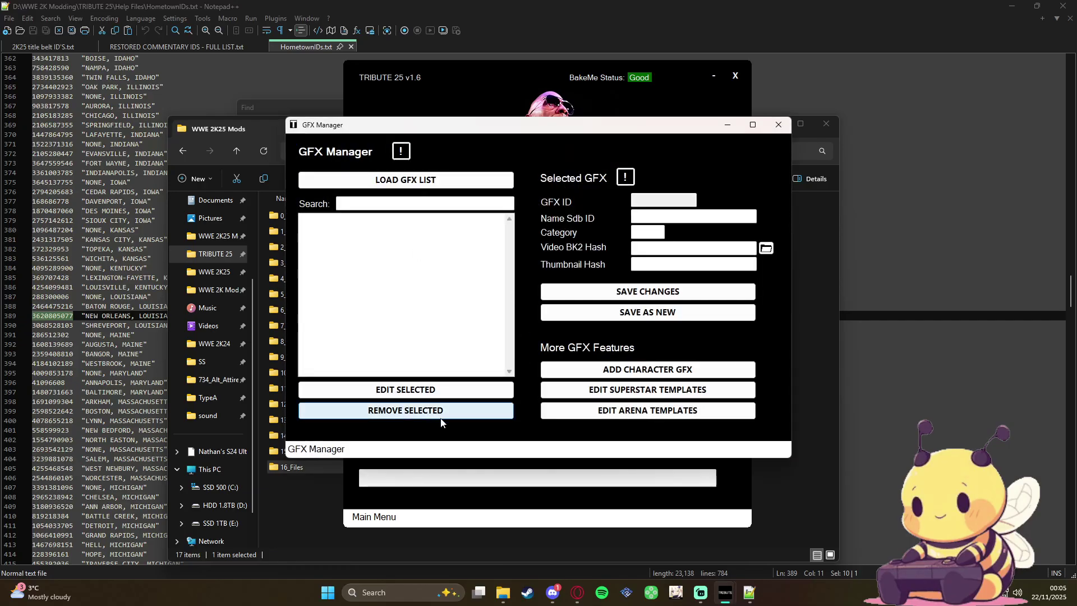
pyautogui.click(645, 369)
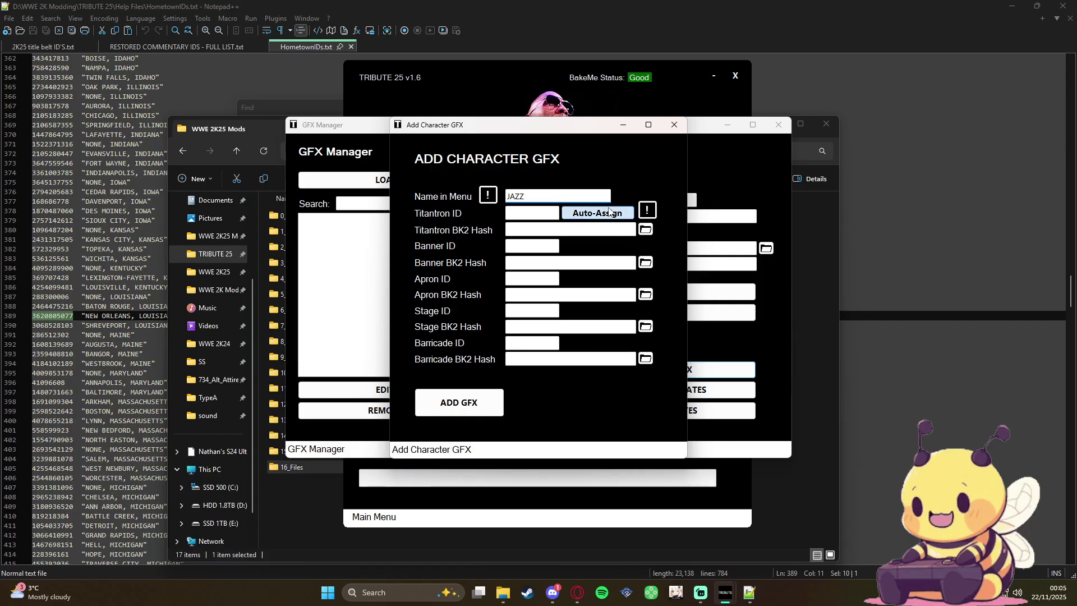
pyautogui.click(614, 214)
# Set the Titantron BK2 hash from the Titantron video in 15_TributeGFX_3\Movies\SS\Jazz.
pyautogui.click(645, 229)
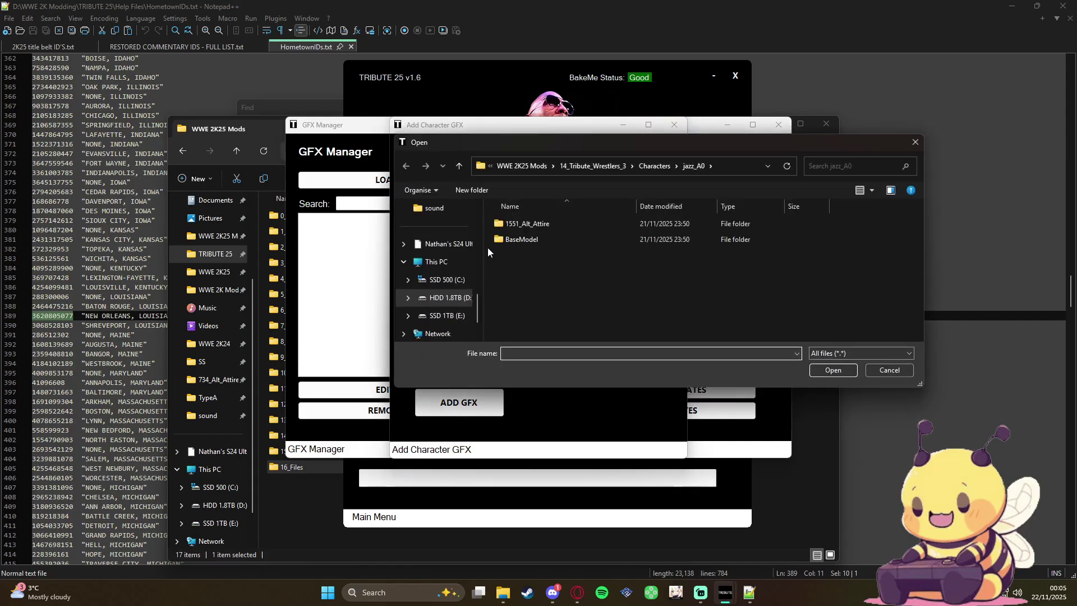
pyautogui.click(593, 167)
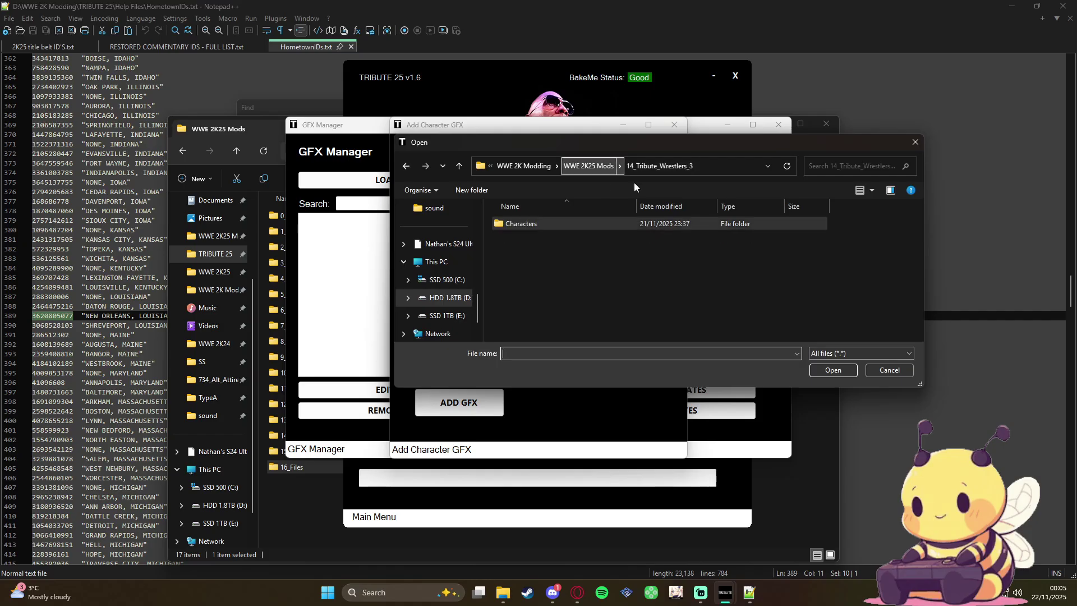
pyautogui.click(591, 169)
pyautogui.doubleClick(555, 314)
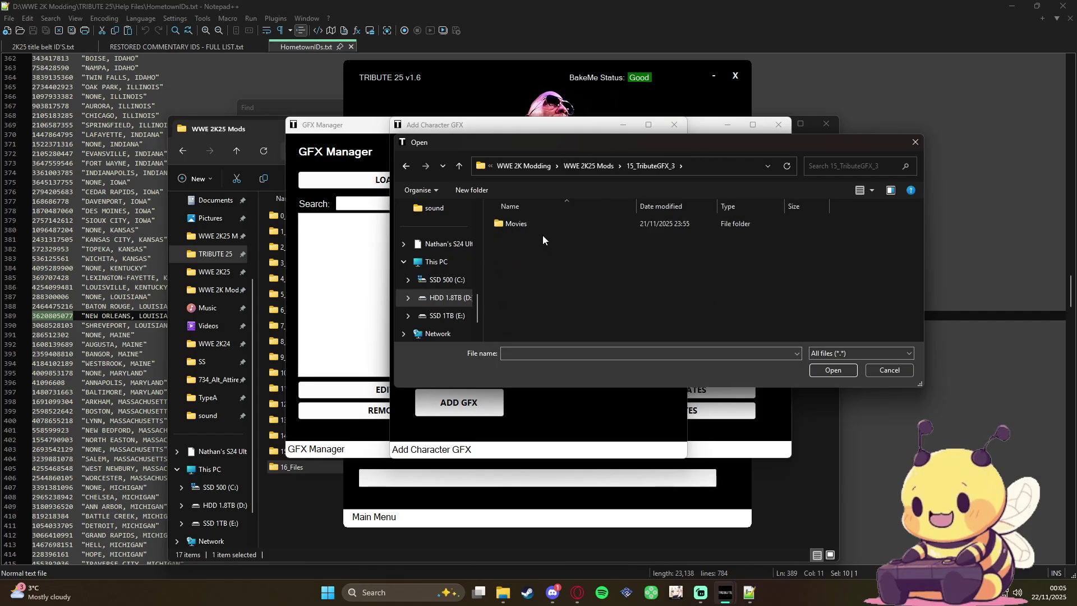
pyautogui.doubleClick(529, 222)
pyautogui.doubleClick(529, 222)
pyautogui.doubleClick(528, 224)
pyautogui.doubleClick(534, 290)
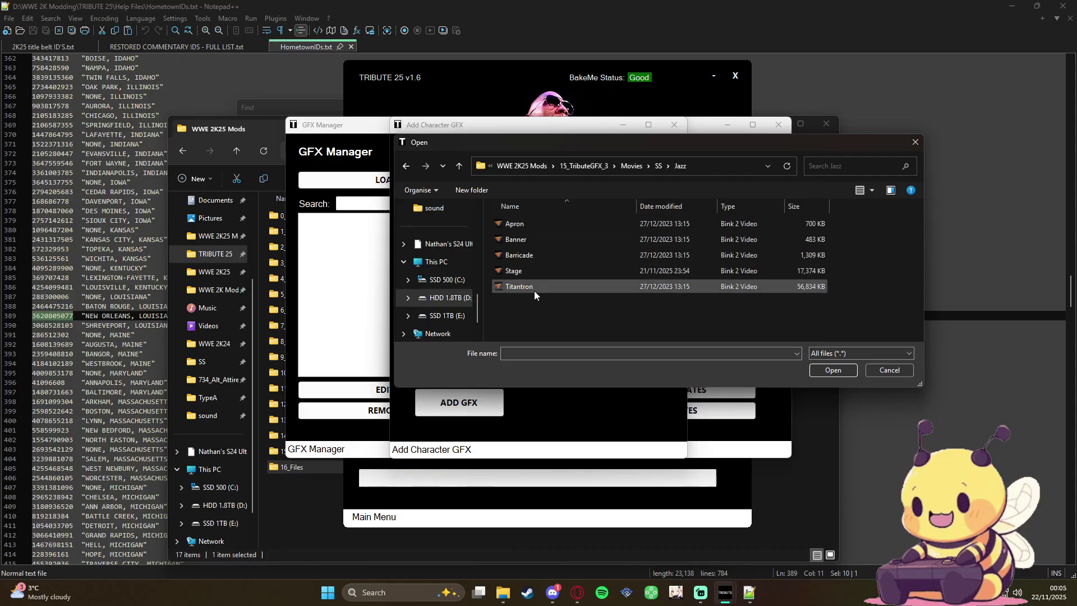
# Set the Banner and Apron BK2 hashes from the Banner and Apron videos in the Jazz folder.
pyautogui.click(646, 263)
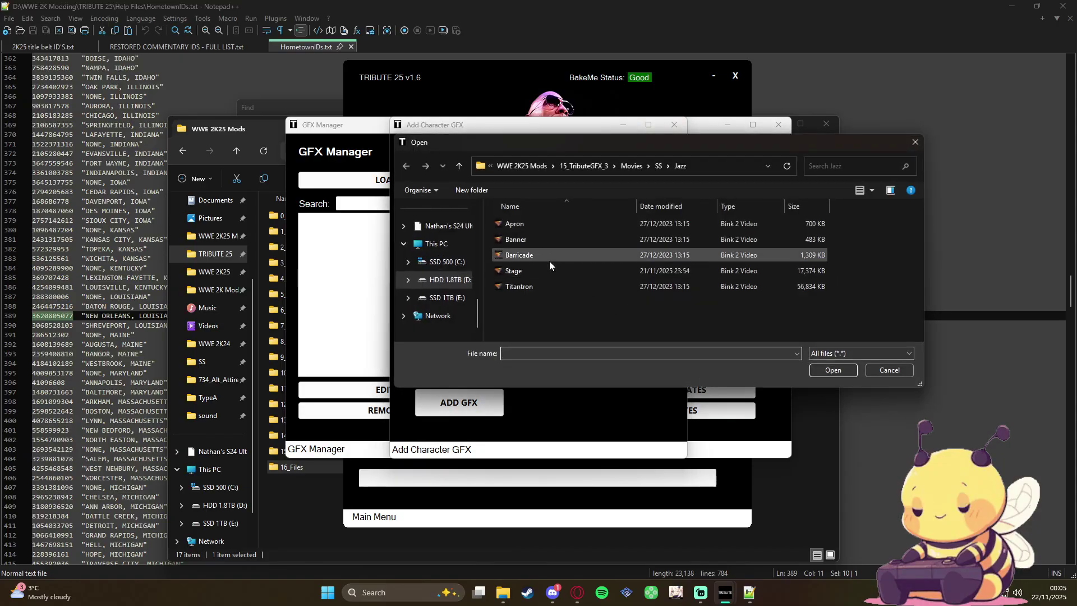
pyautogui.doubleClick(529, 240)
pyautogui.click(646, 294)
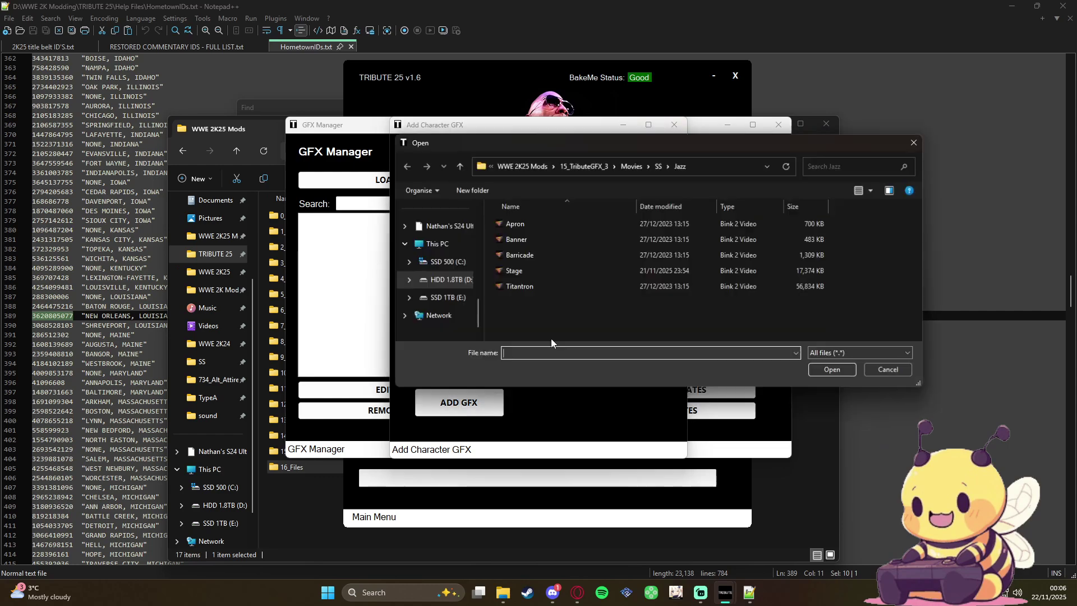
pyautogui.doubleClick(526, 228)
# Set the Stage and Barricade BK2 hashes from the Stage and Barricade videos in the Jazz folder.
pyautogui.click(646, 327)
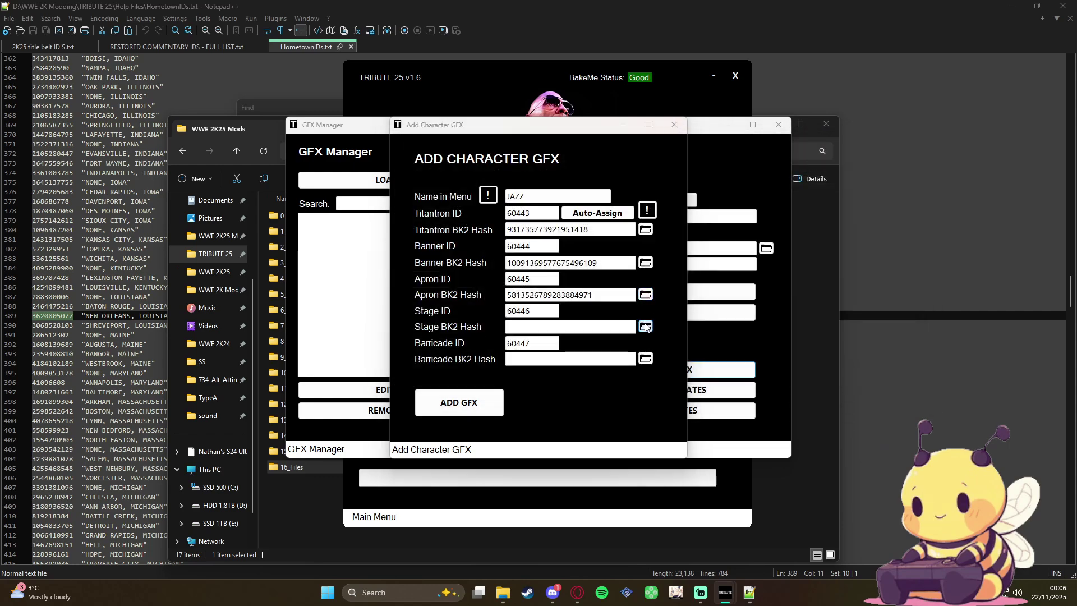
pyautogui.doubleClick(523, 272)
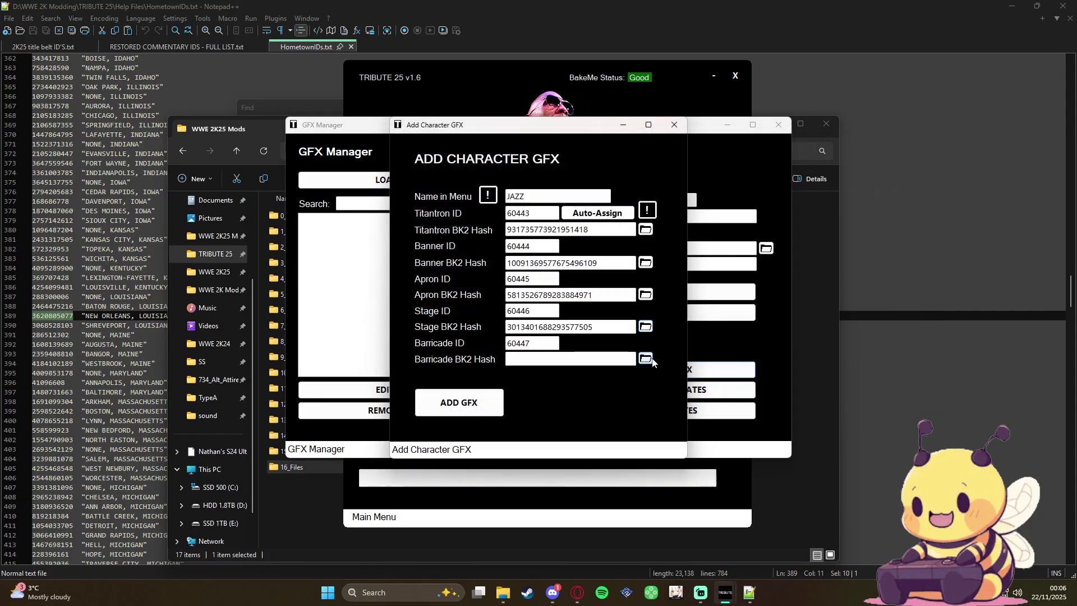
pyautogui.click(646, 359)
pyautogui.doubleClick(520, 255)
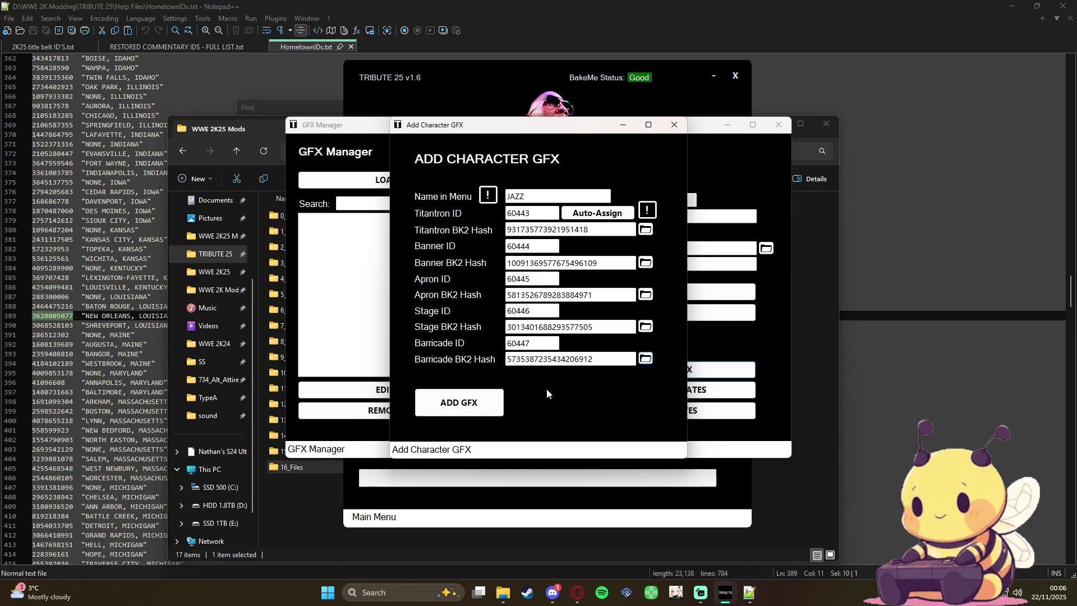
# Add the JAZZ character GFX and close the GFX windows and the WWE 2K25 Mods folder.
pyautogui.click(493, 408)
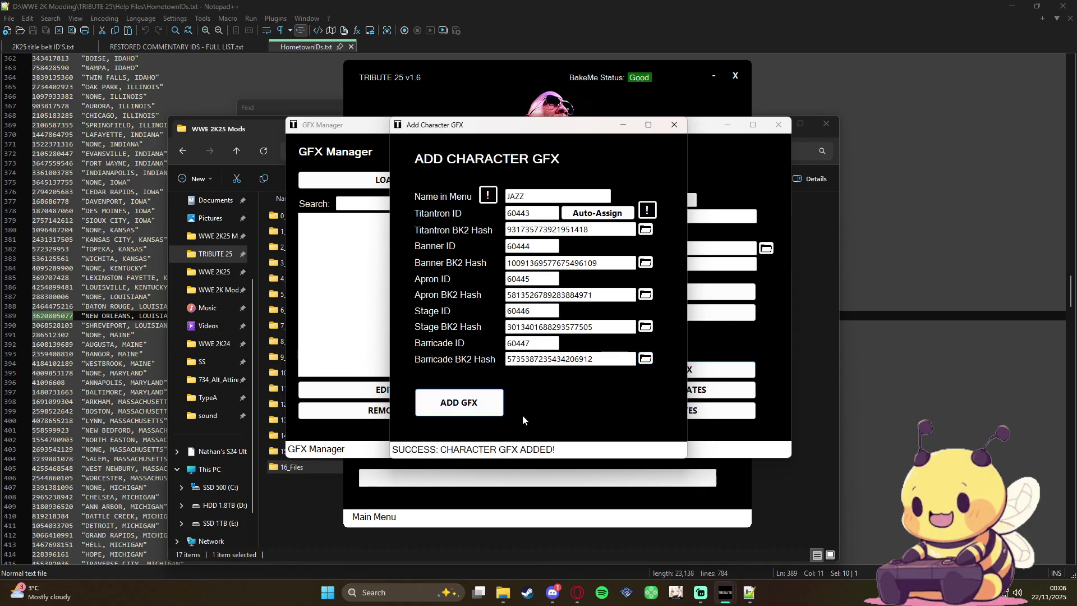
pyautogui.click(674, 125)
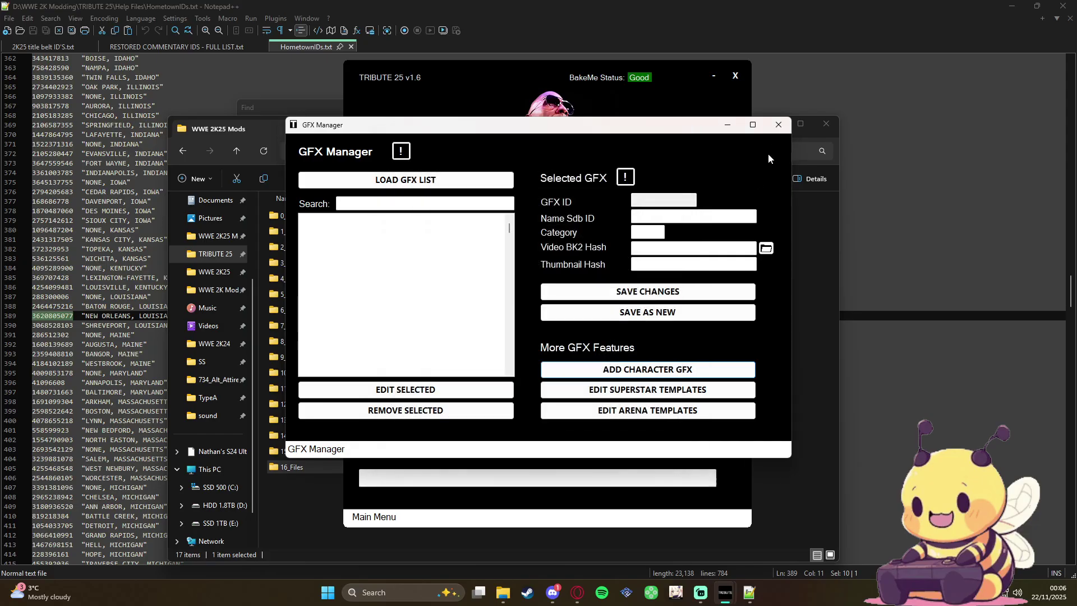
pyautogui.click(778, 125)
pyautogui.click(826, 123)
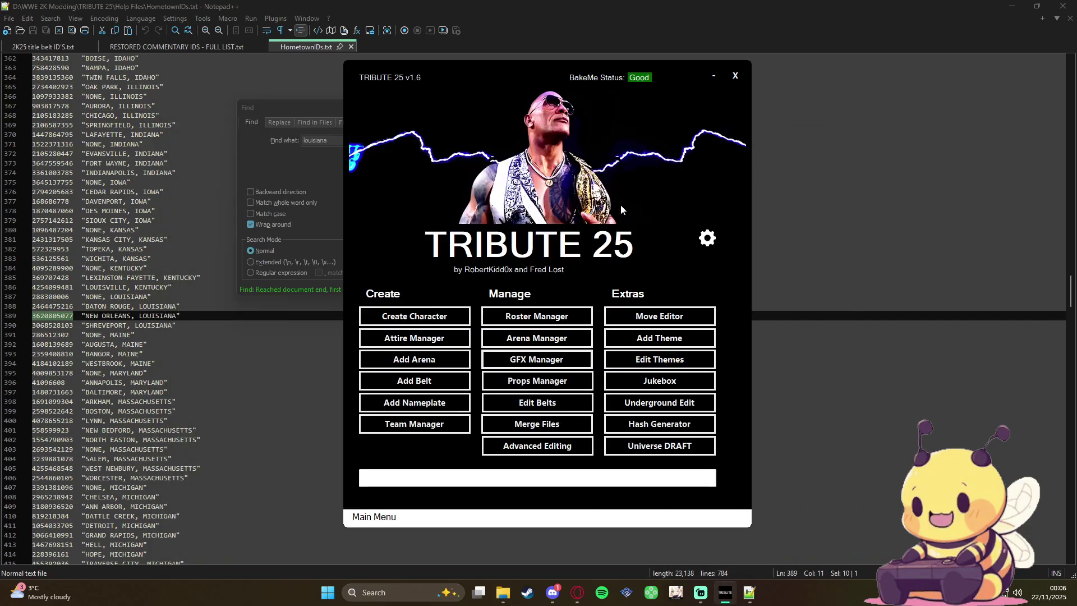
# Open the form for adding a music track, and load Custom_Music.pck from the WWE 2K25 sound folder in the sound editor.
pyautogui.click(637, 341)
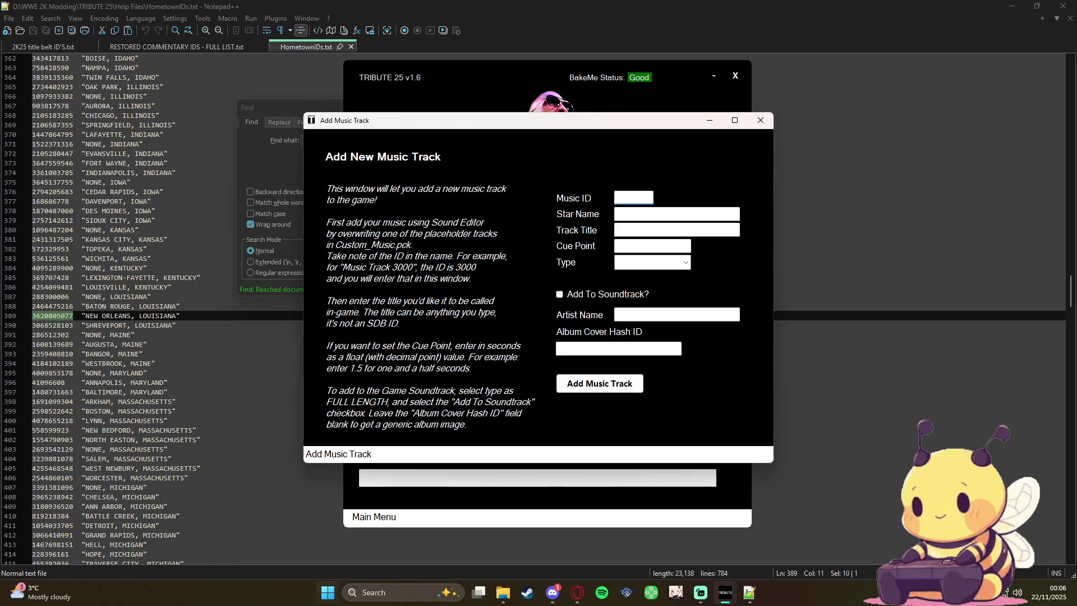
pyautogui.click(327, 595)
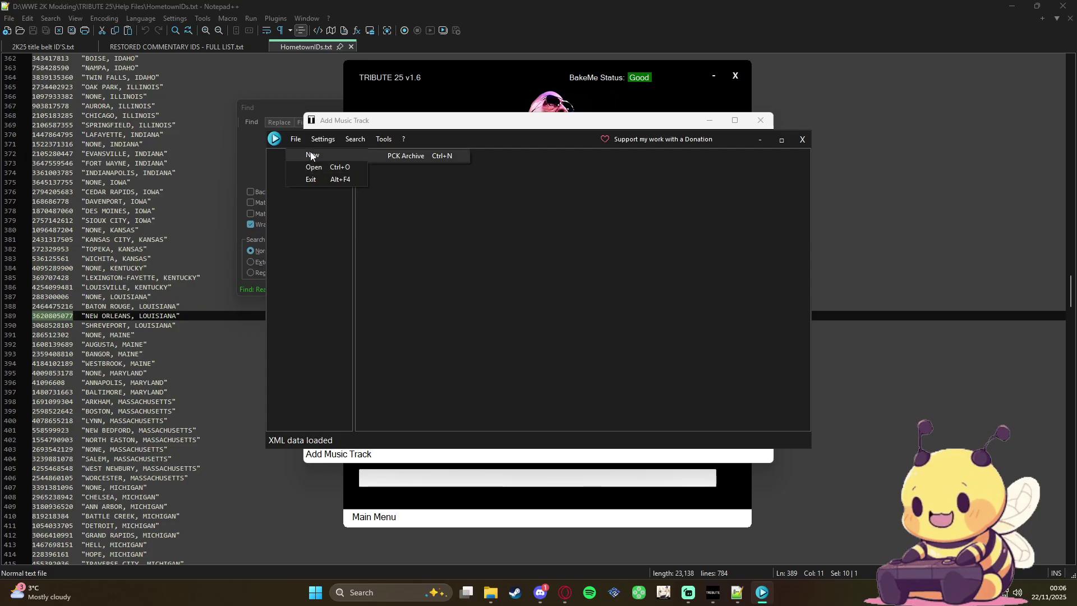
pyautogui.click(287, 139)
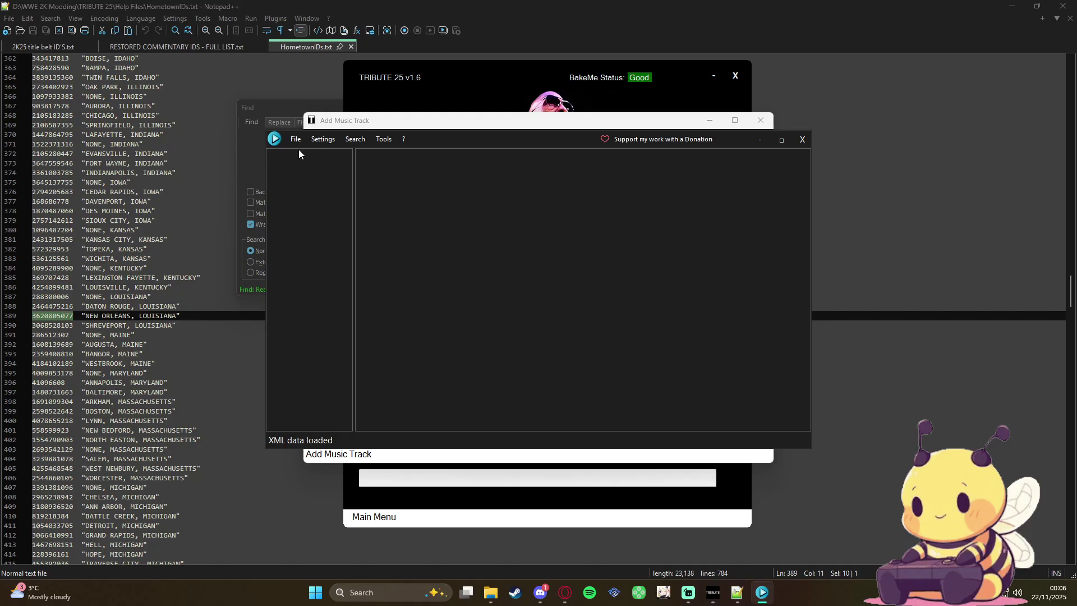
pyautogui.click(319, 167)
pyautogui.write('c')
pyautogui.press('Up')
pyautogui.press('Up')
pyautogui.press('Up')
pyautogui.press('Up')
pyautogui.press('Up')
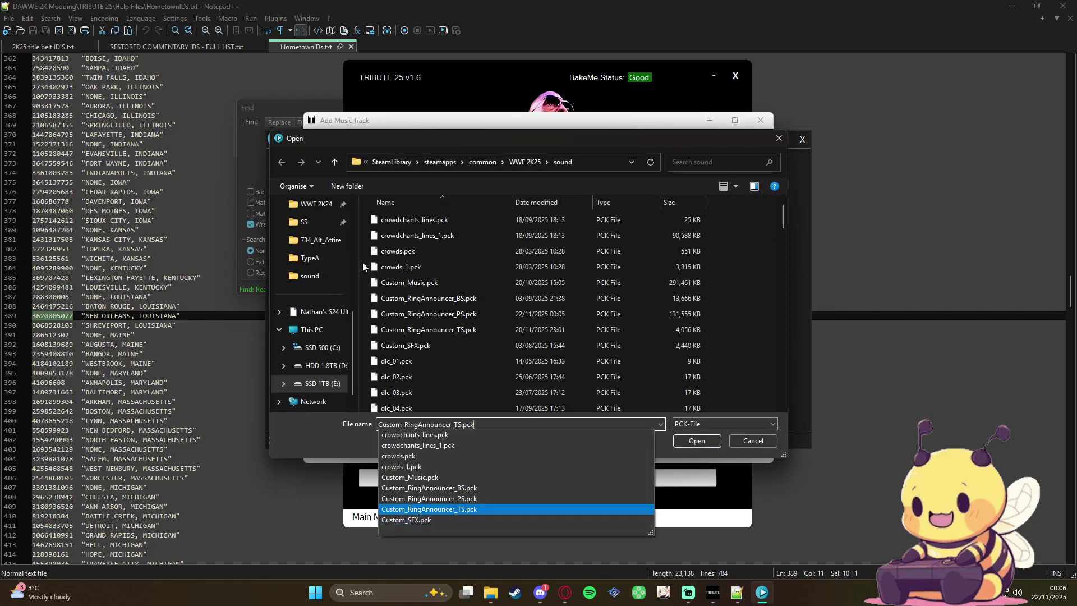
pyautogui.press('Return')
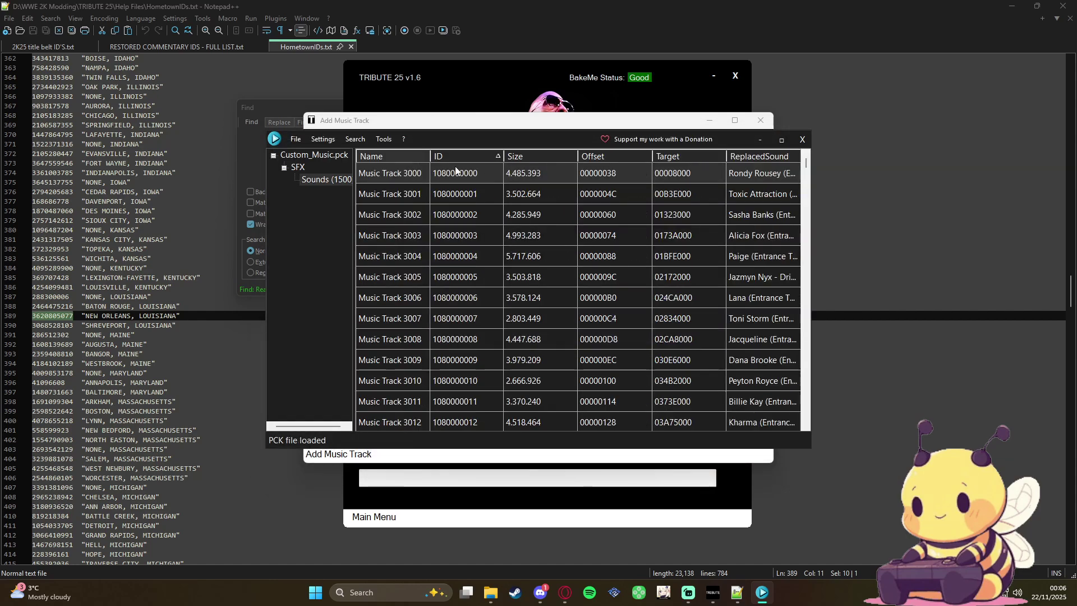
# Sort the sounds by name and import Jazz (Entrance Theme).wem from the Sounds\Music folder into Music Track 3052.
pyautogui.click(387, 157)
pyautogui.click(388, 156)
pyautogui.scroll(-20, 409, 329)
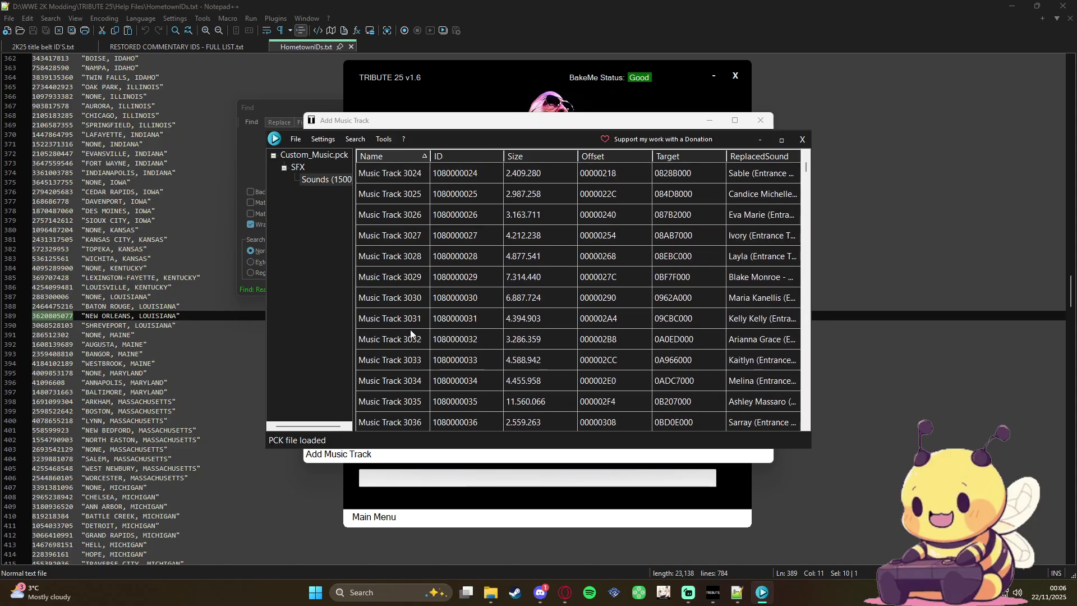
pyautogui.scroll(4, 466, 297)
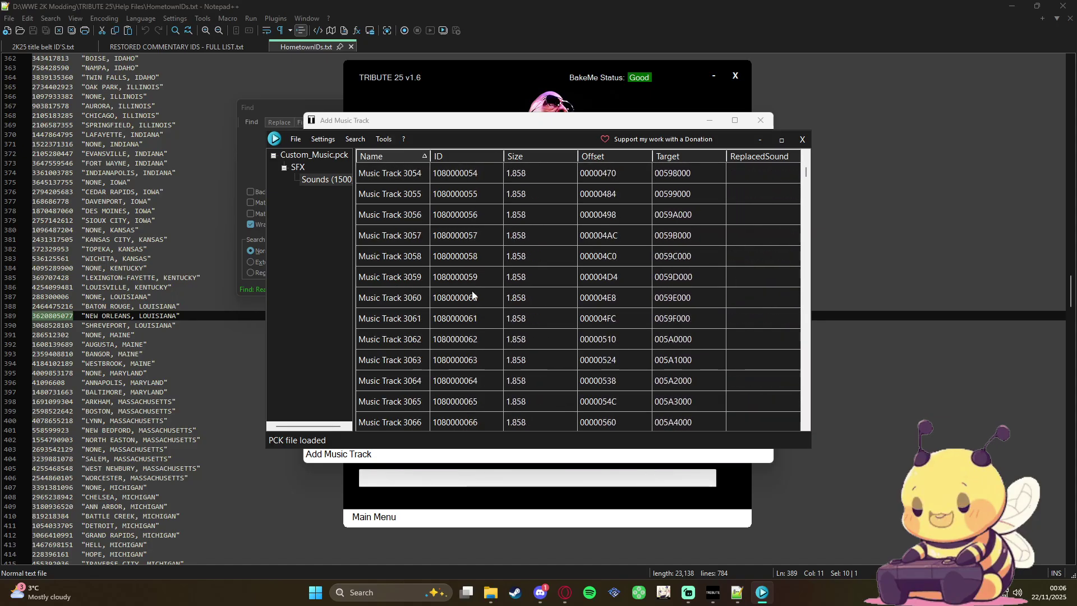
pyautogui.rightClick(422, 261)
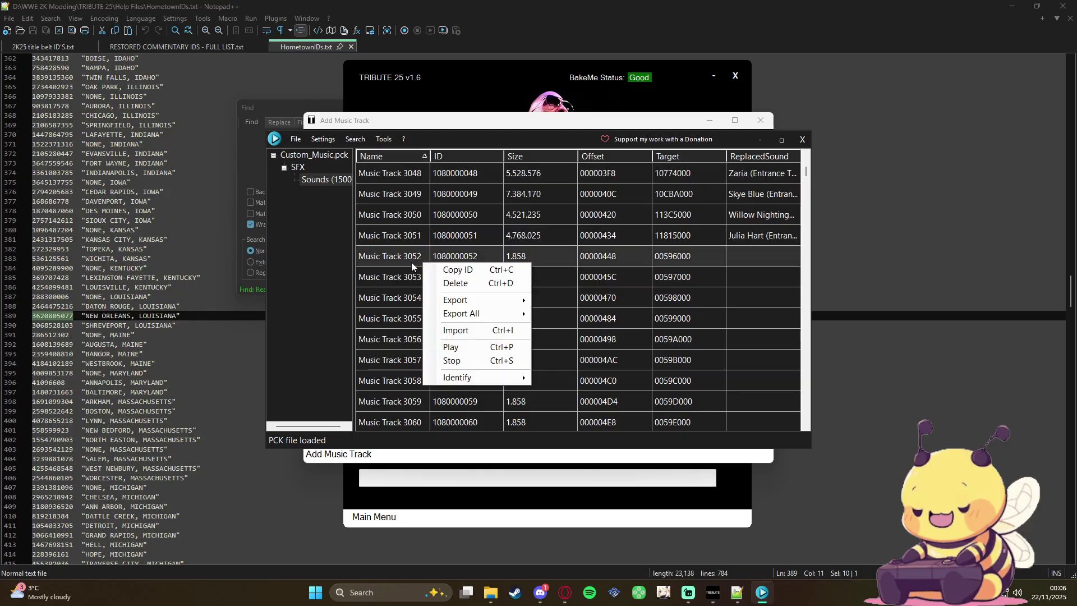
pyautogui.click(456, 331)
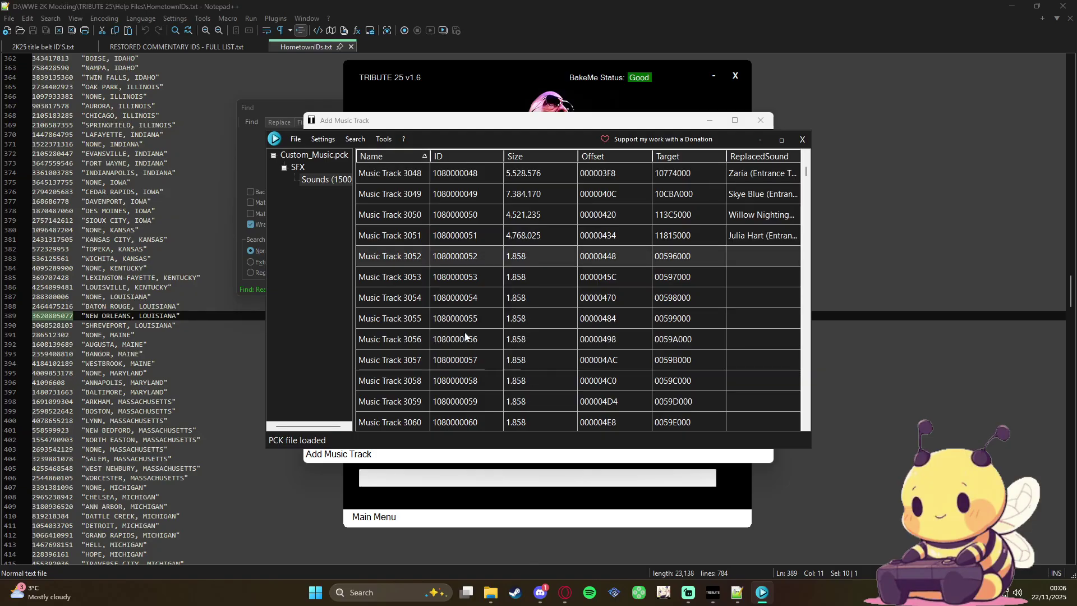
pyautogui.click(456, 163)
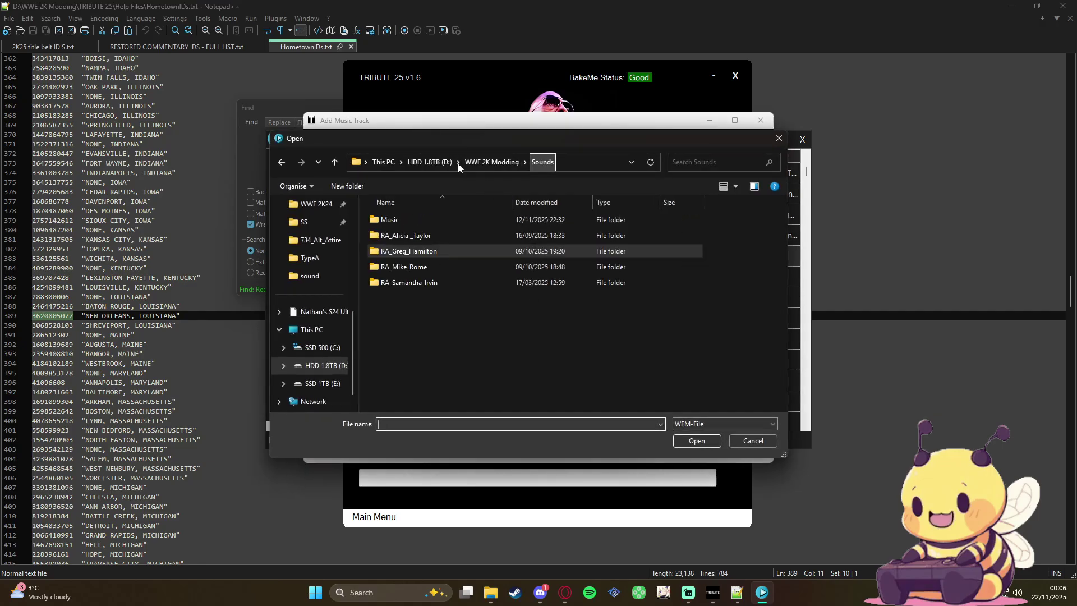
pyautogui.doubleClick(394, 222)
pyautogui.click(394, 222)
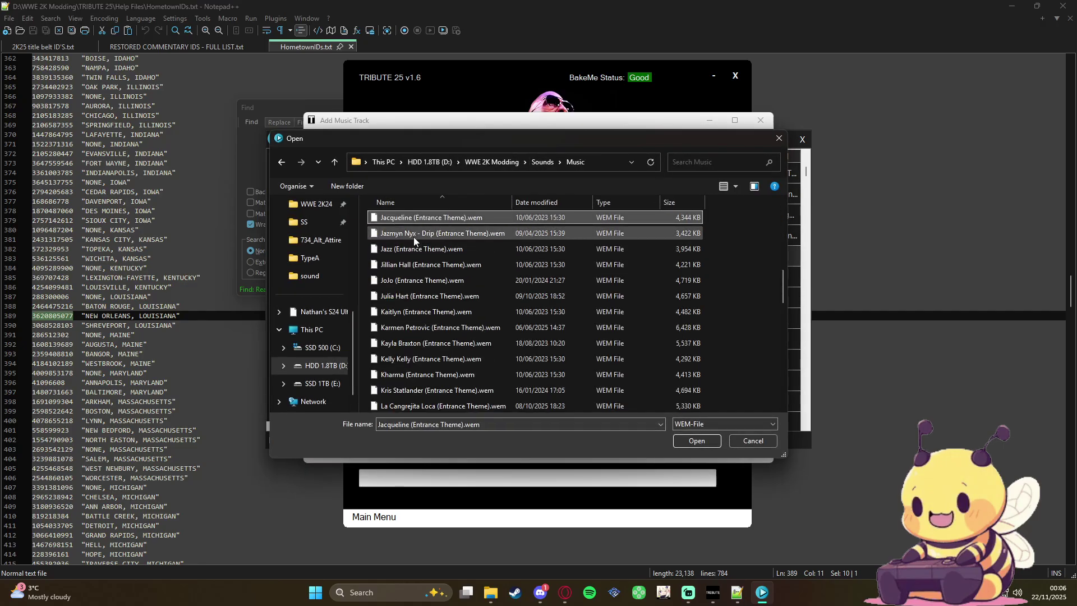
pyautogui.click(403, 253)
pyautogui.doubleClick(403, 256)
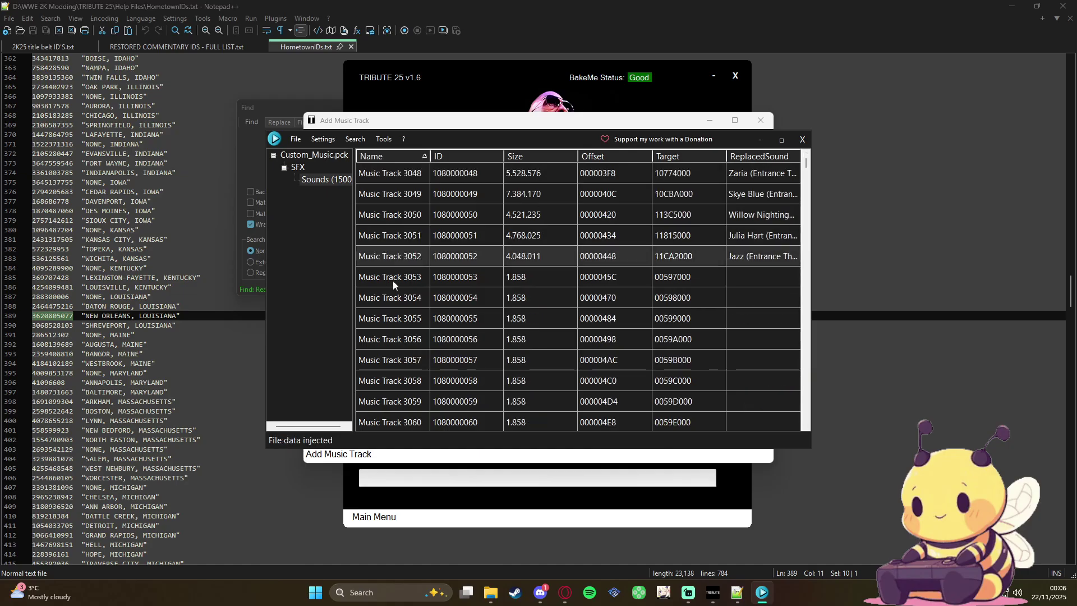
# Add a music track in TRIBUTE 25 with ID 3052, star name Jazz, track title Jazz and type DEFAULT, and close the form.
pyautogui.click(494, 120)
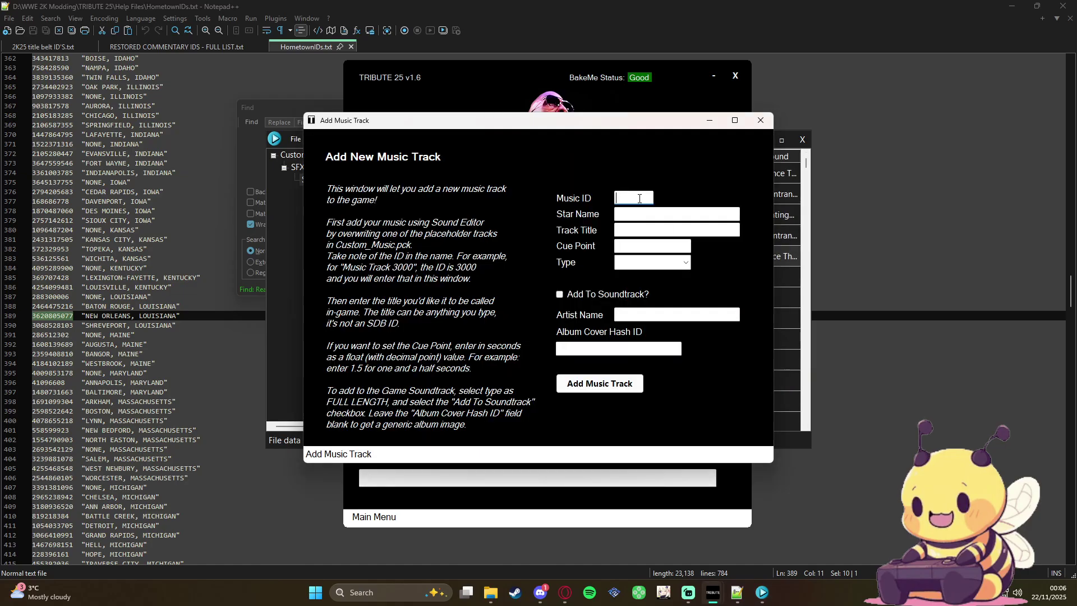
pyautogui.write('3052')
pyautogui.press('Tab')
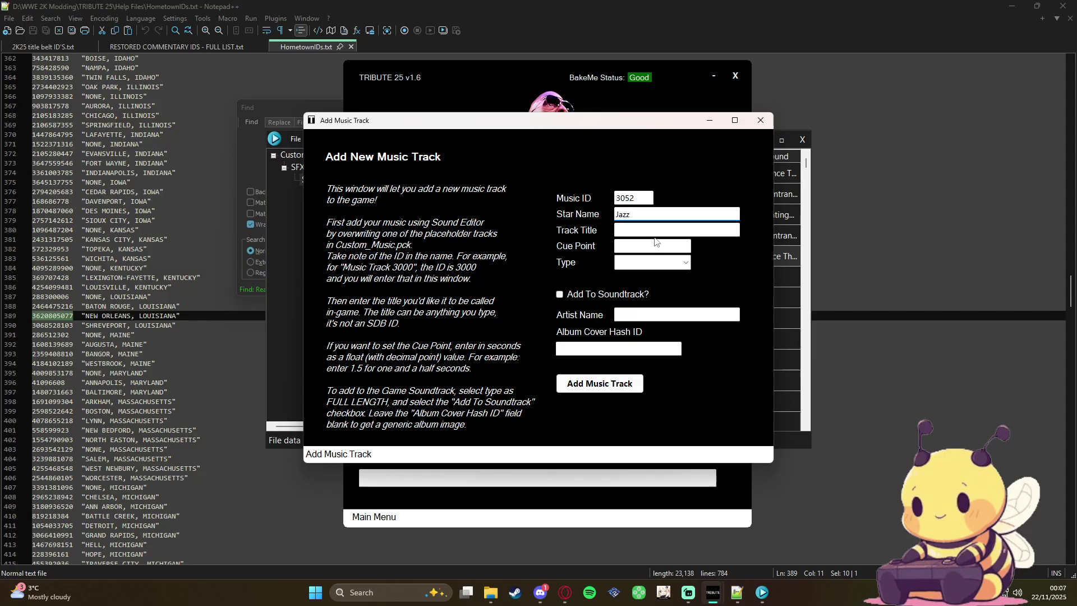
pyautogui.click(632, 225)
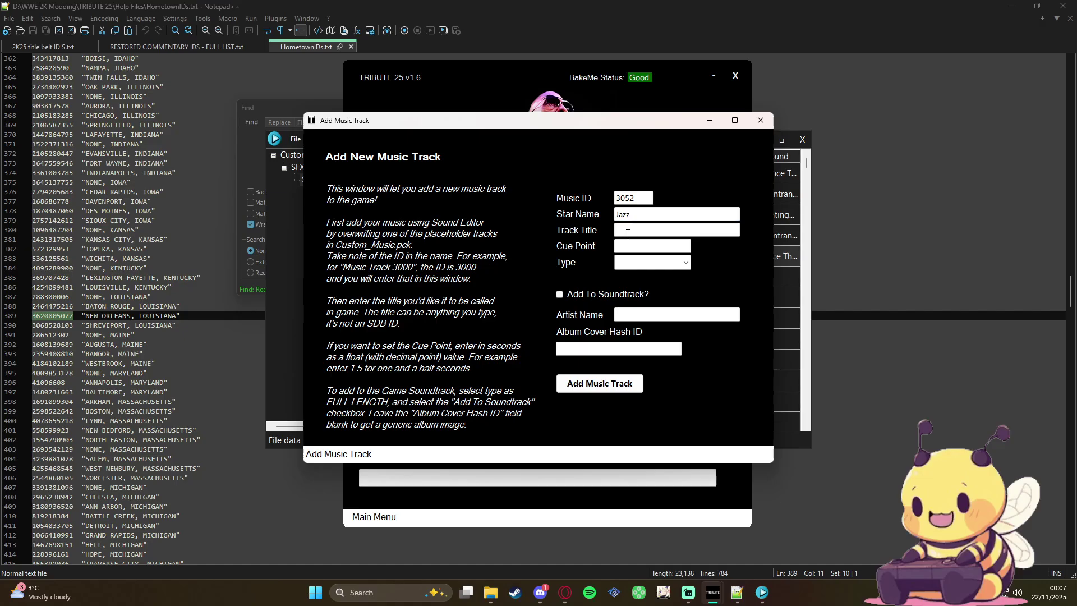
pyautogui.write('Jazz')
pyautogui.click(690, 266)
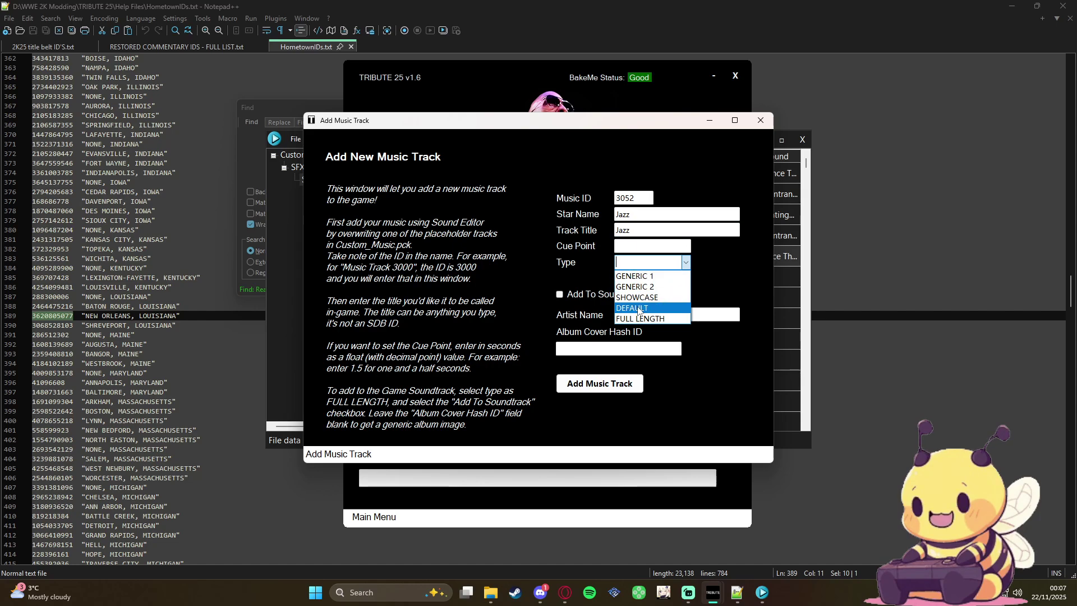
pyautogui.click(639, 309)
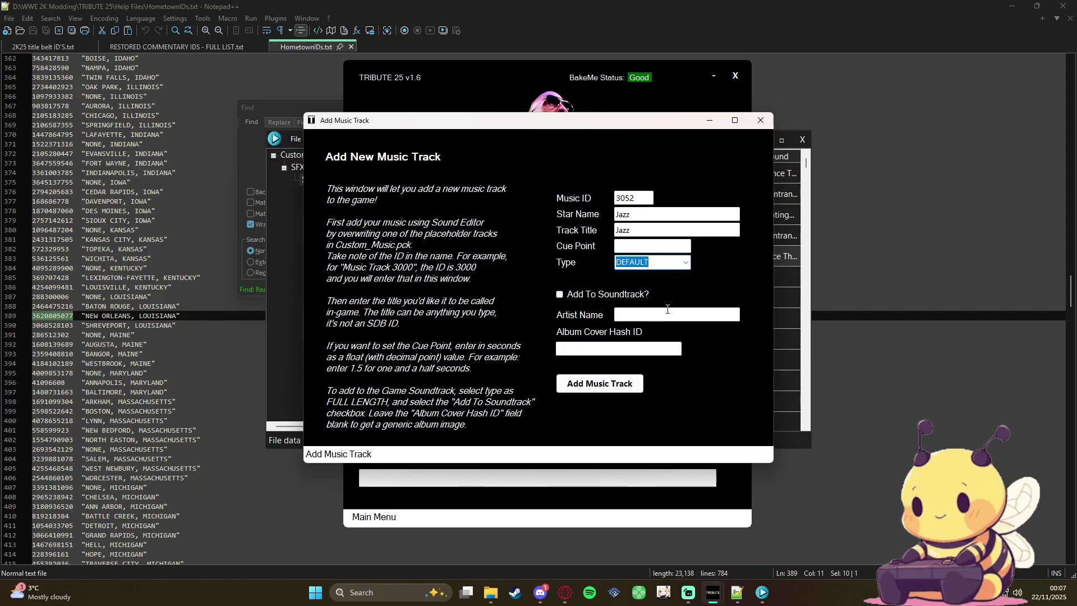
pyautogui.click(584, 387)
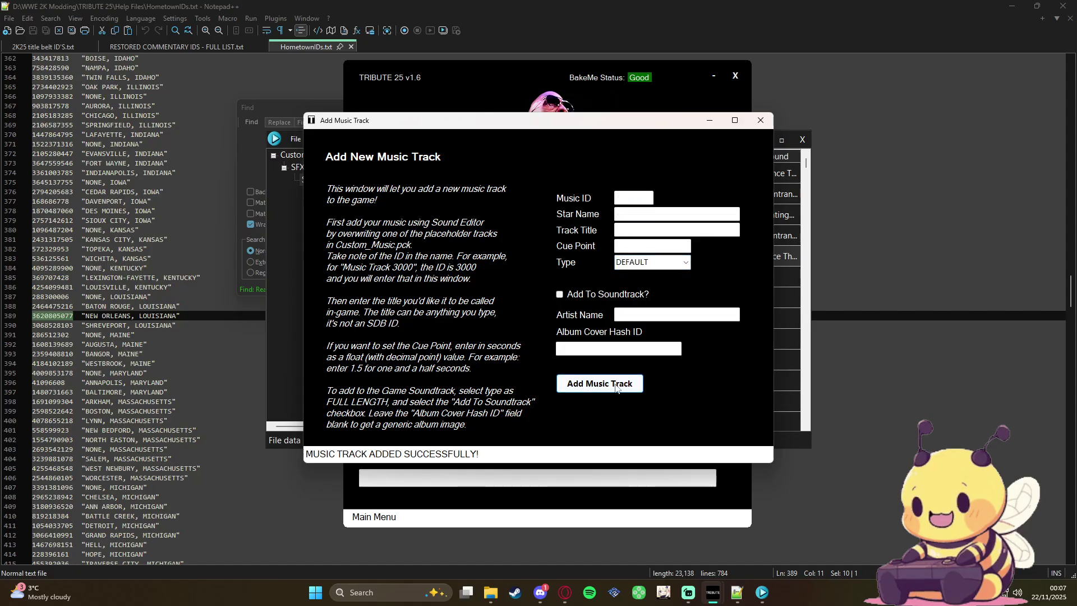
pyautogui.click(760, 121)
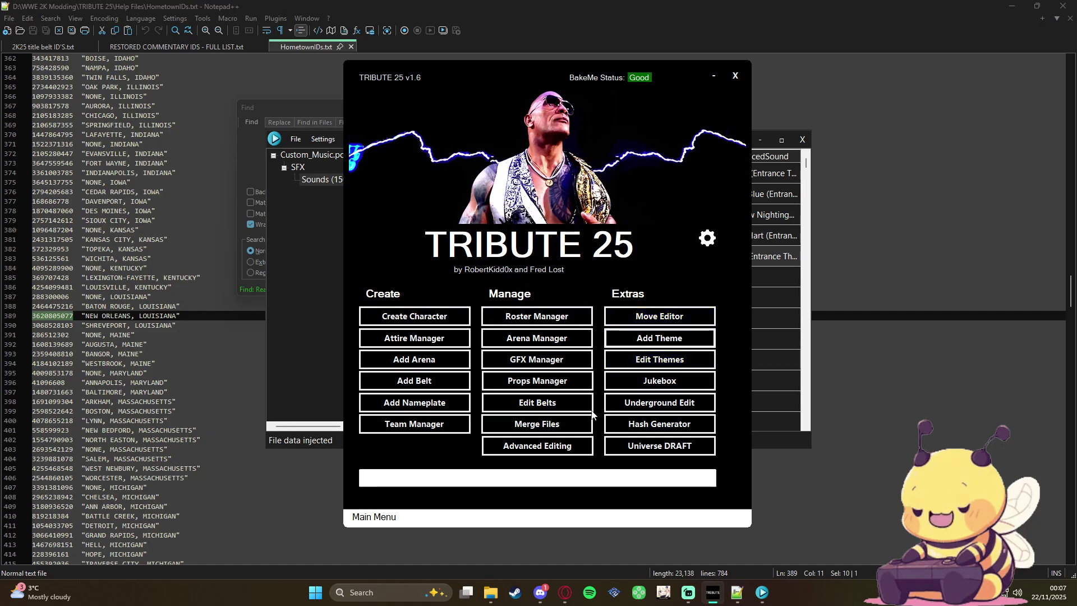
# Close the TRIBUTE 25 window, the sound editor and the Notepad++ window with the hometown IDs.
pyautogui.click(714, 76)
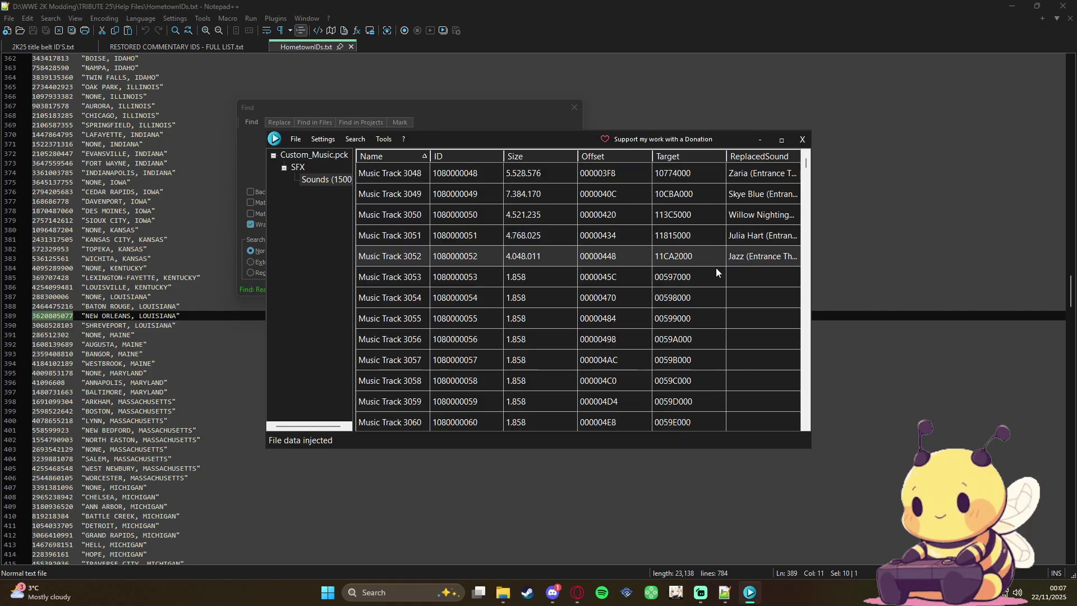
pyautogui.click(802, 139)
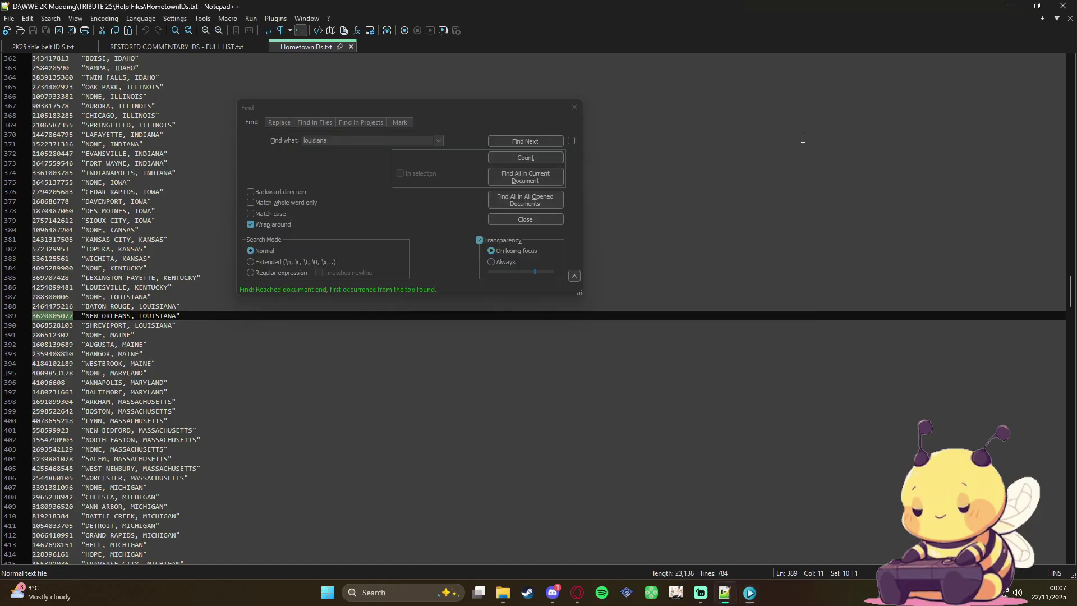
pyautogui.click(1062, 5)
# Copy the Audio, Characters, Roster, Sdb and Movies folders from the BakeMe folder of TRIBUTE 25.
pyautogui.click(518, 593)
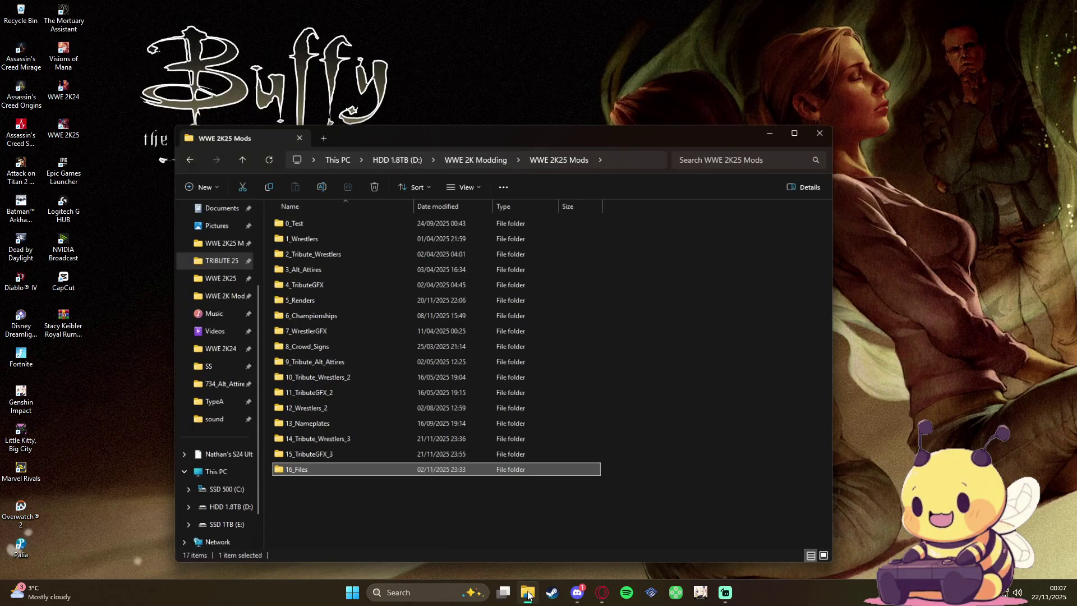
pyautogui.click(225, 242)
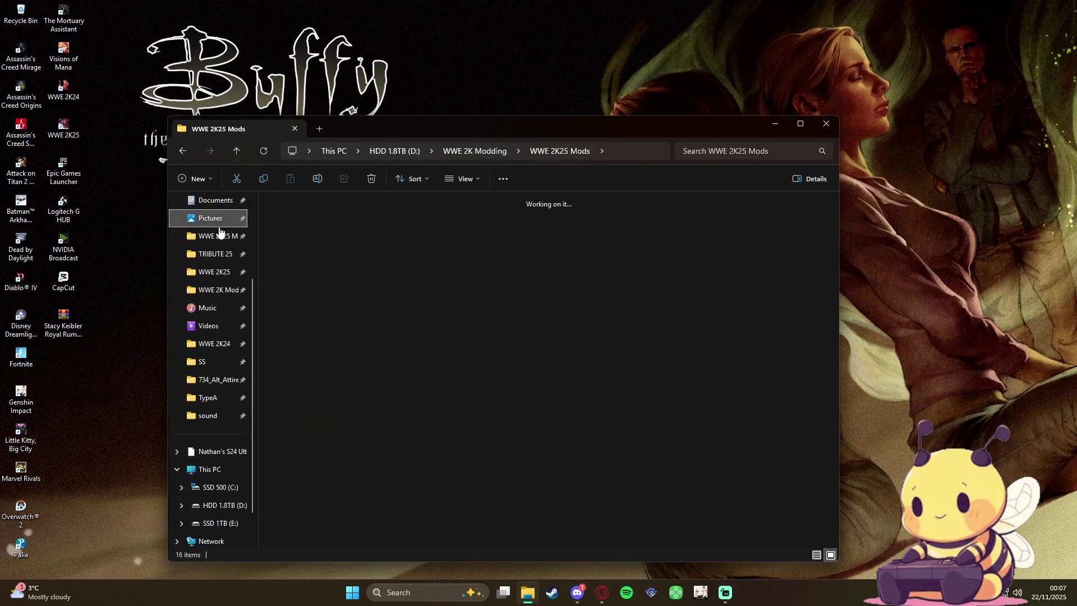
pyautogui.click(219, 254)
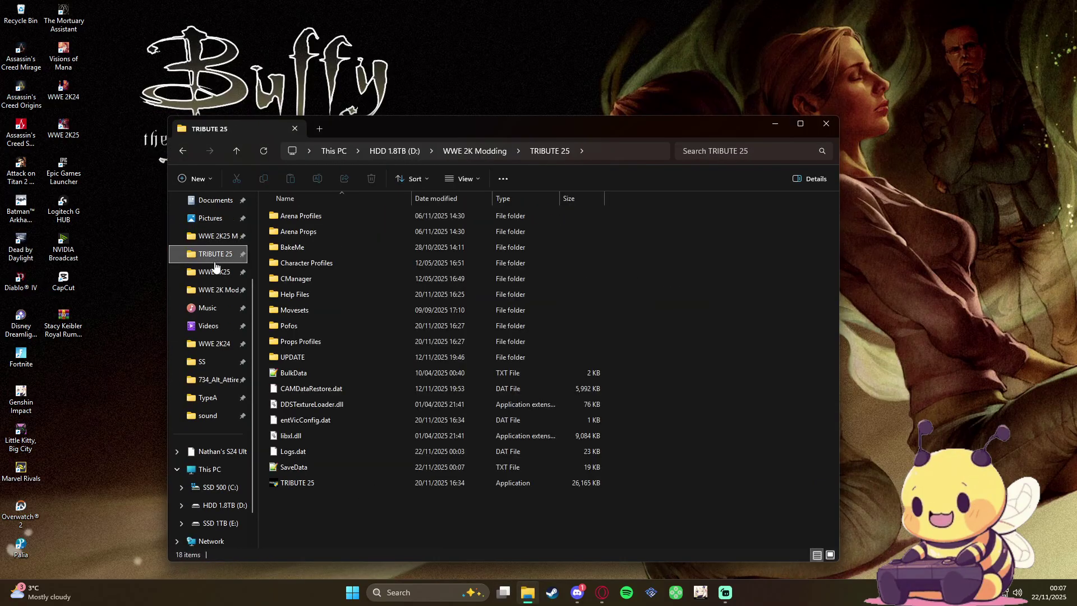
pyautogui.doubleClick(305, 249)
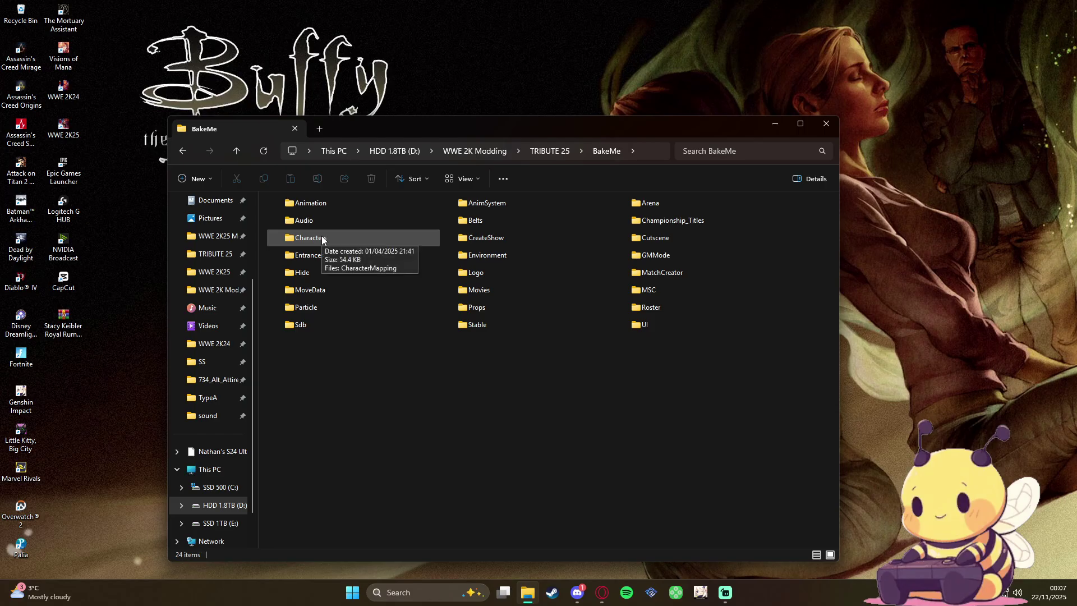
pyautogui.click(321, 216)
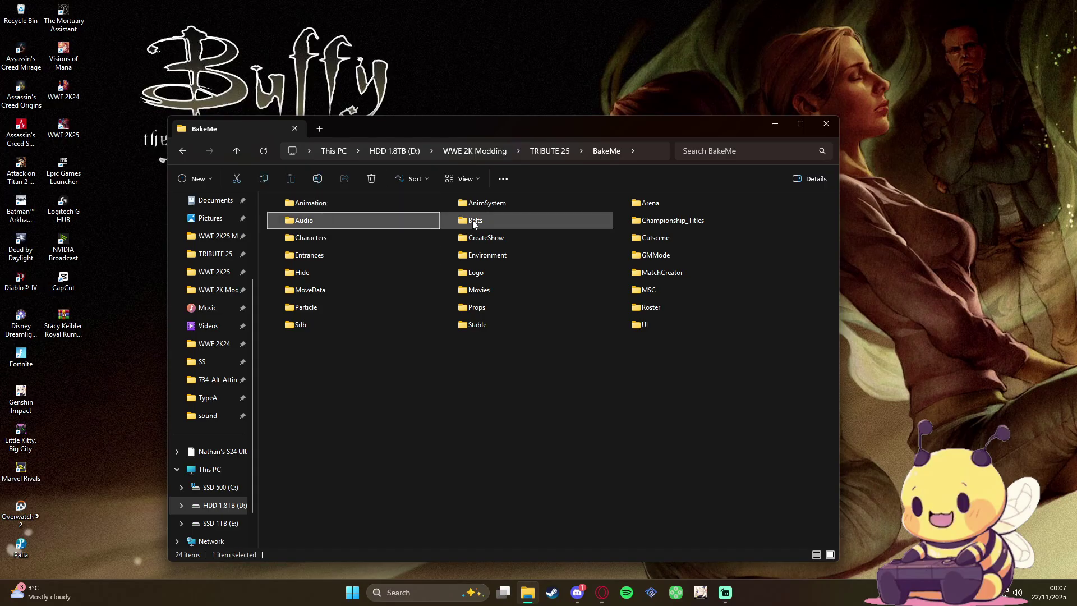
pyautogui.keyDown('ctrl'); pyautogui.click(344, 241); pyautogui.keyUp('ctrl')
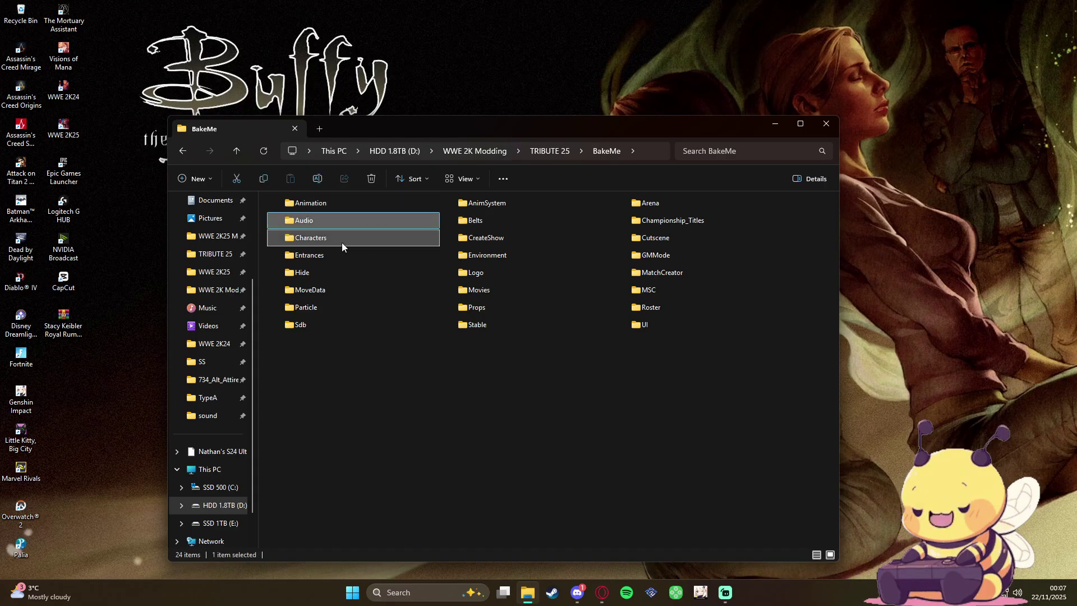
pyautogui.keyDown('ctrl'); pyautogui.click(646, 310); pyautogui.keyUp('ctrl')
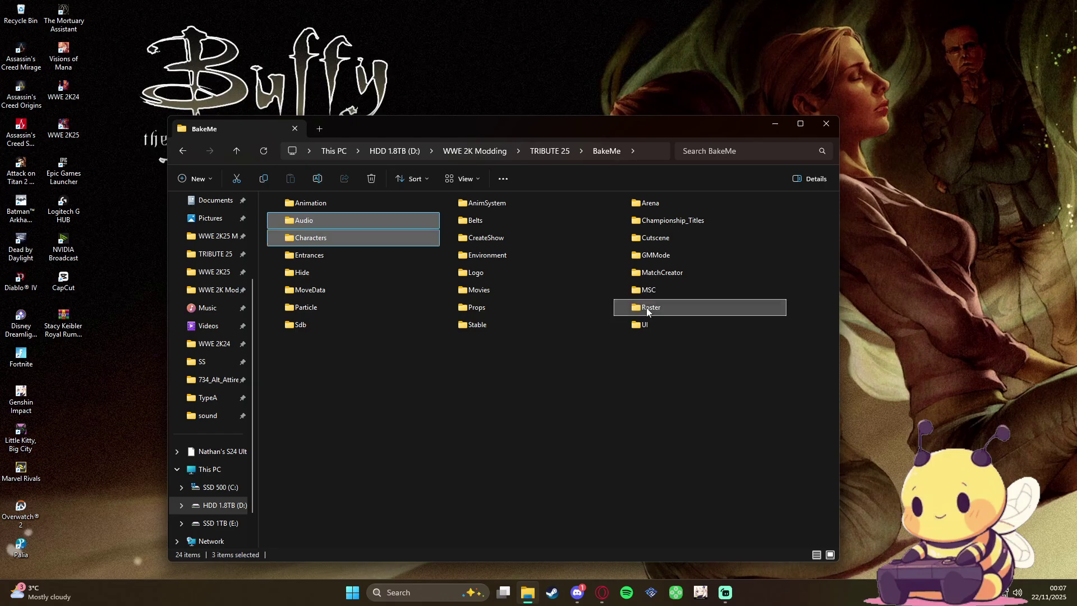
pyautogui.keyDown('ctrl'); pyautogui.click(308, 325); pyautogui.keyUp('ctrl')
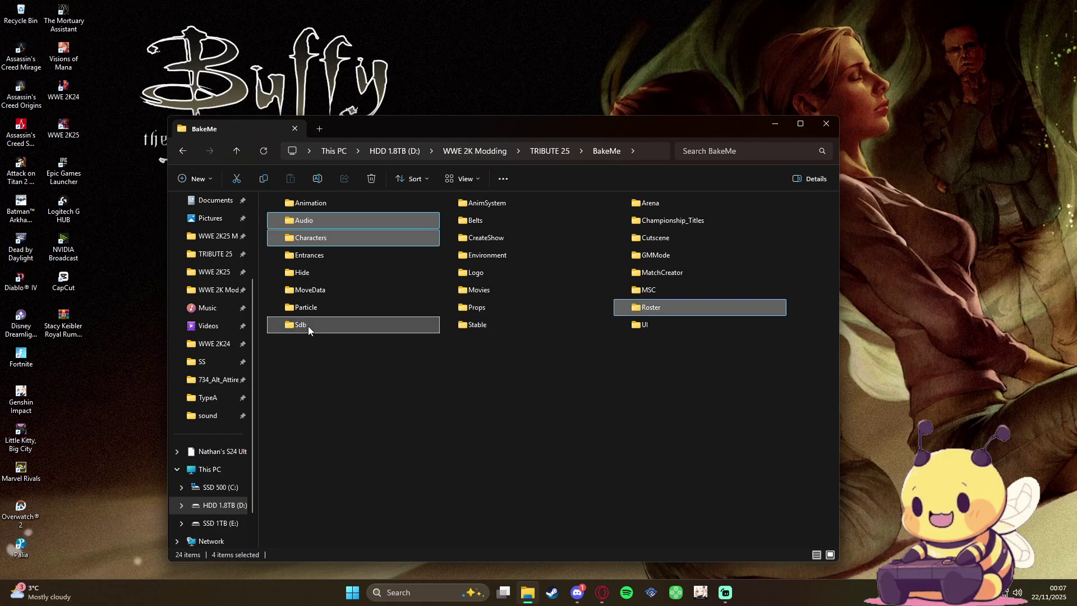
pyautogui.keyDown('ctrl'); pyautogui.click(472, 293); pyautogui.keyUp('ctrl')
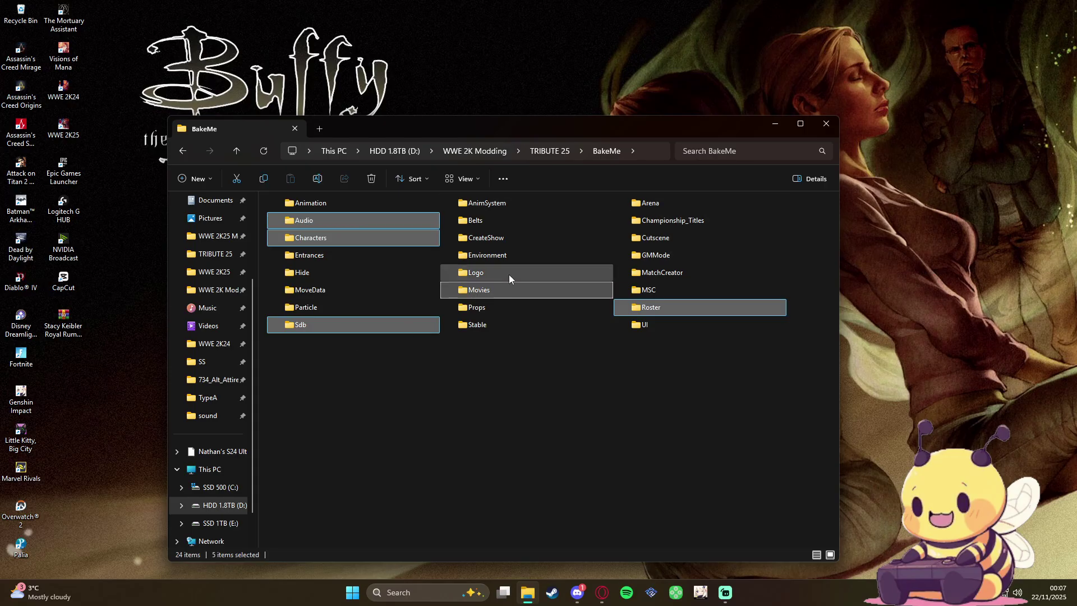
pyautogui.click(263, 181)
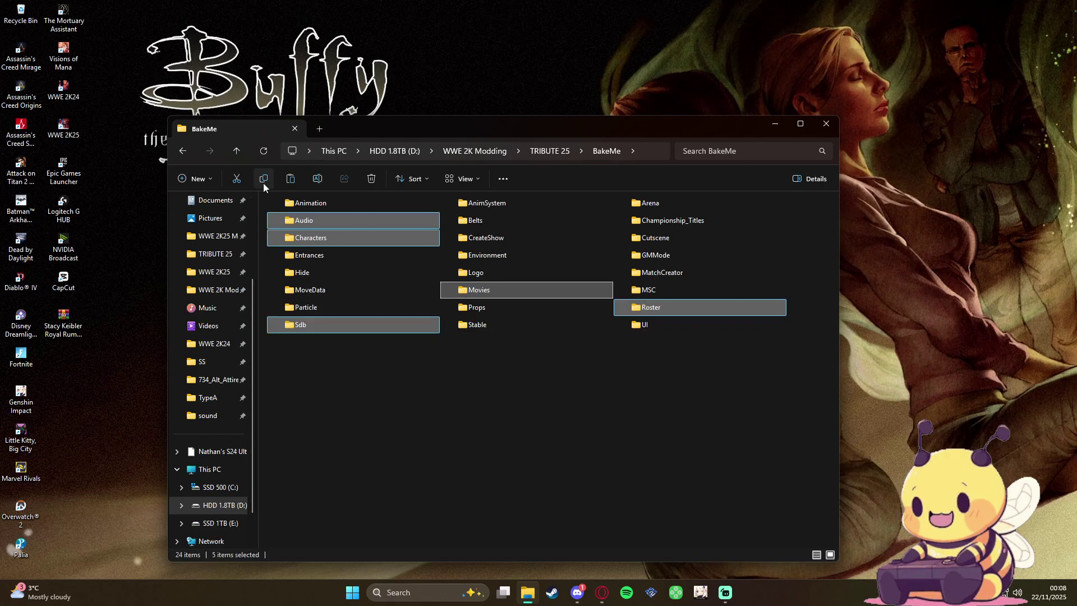
# Paste the copied folders into 16_Files in WWE 2K25 Mods, replacing the existing files, and close the folder window.
pyautogui.click(223, 239)
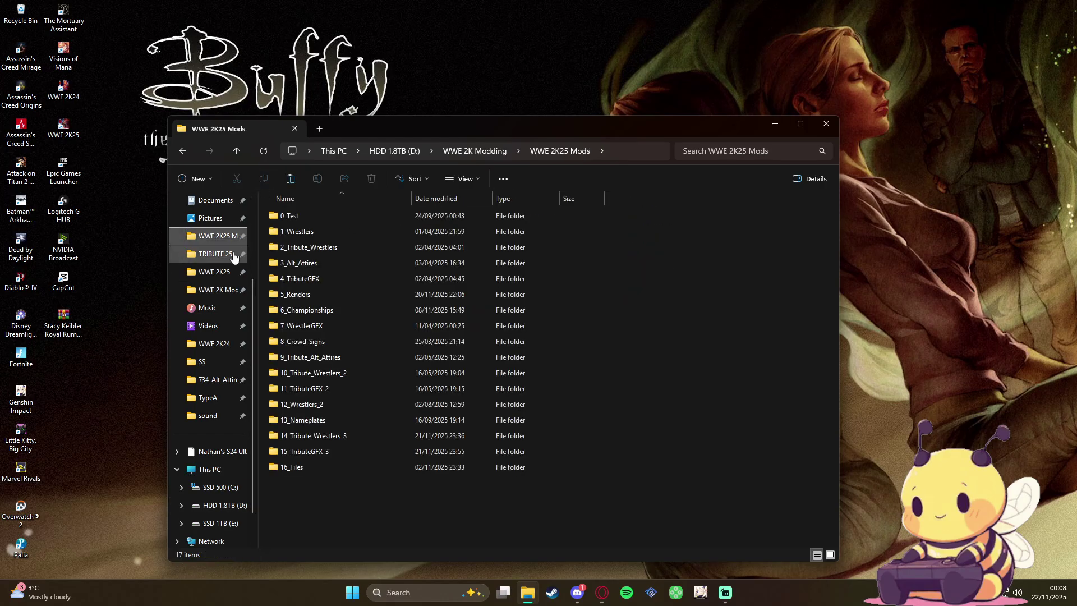
pyautogui.click(216, 254)
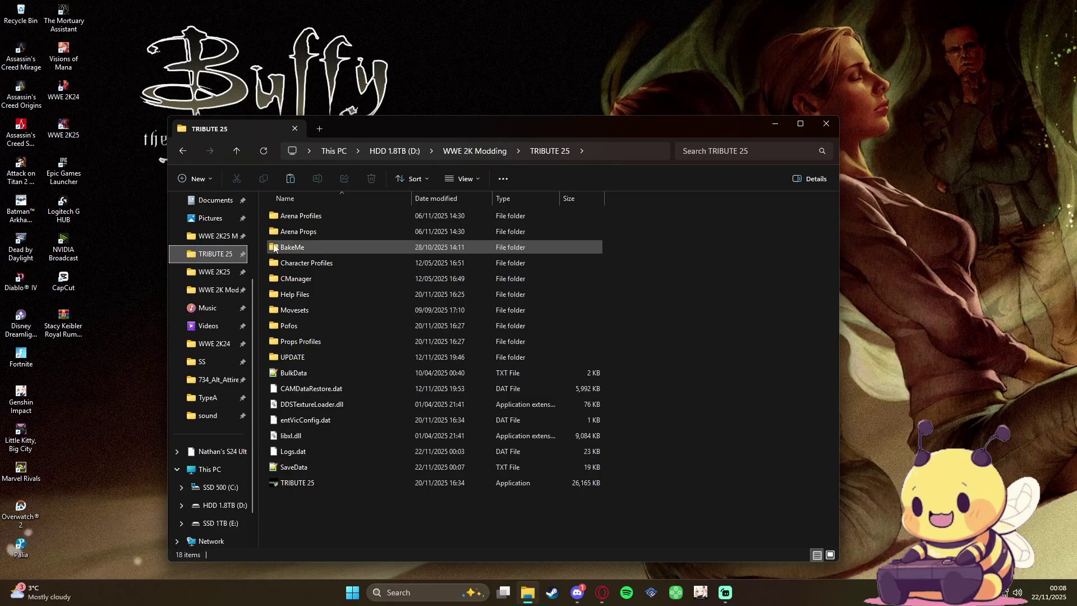
pyautogui.click(207, 238)
pyautogui.click(297, 466)
pyautogui.doubleClick(297, 467)
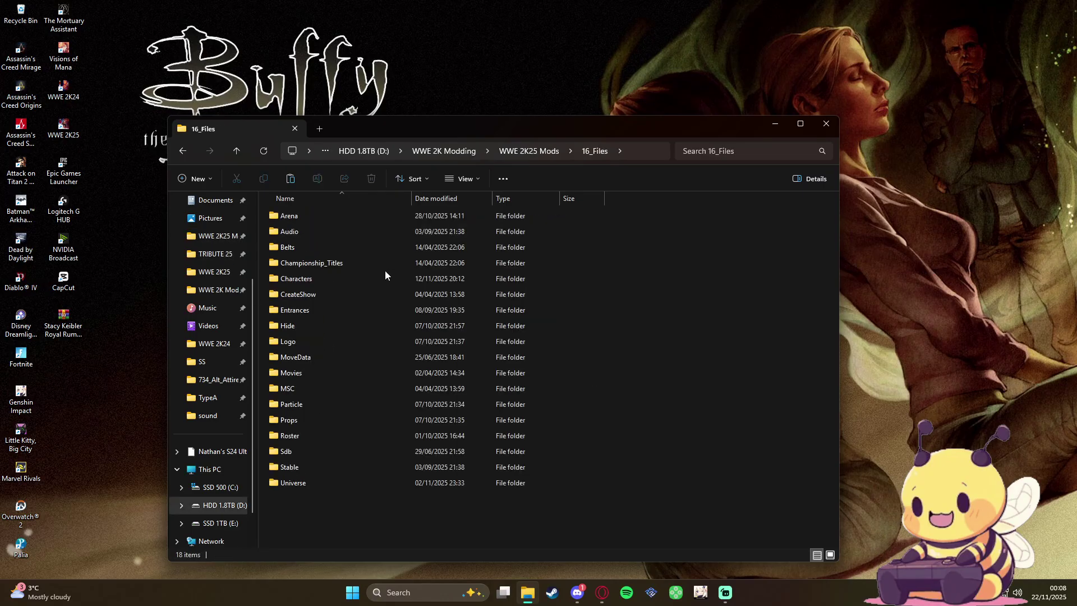
pyautogui.rightClick(660, 328)
pyautogui.click(675, 354)
pyautogui.click(492, 210)
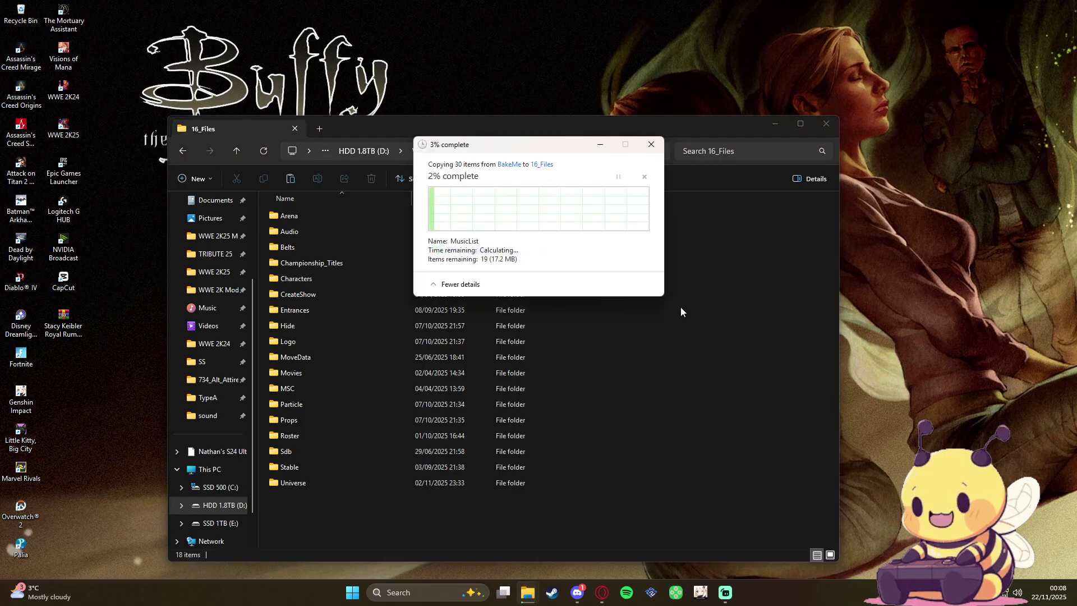
pyautogui.click(825, 123)
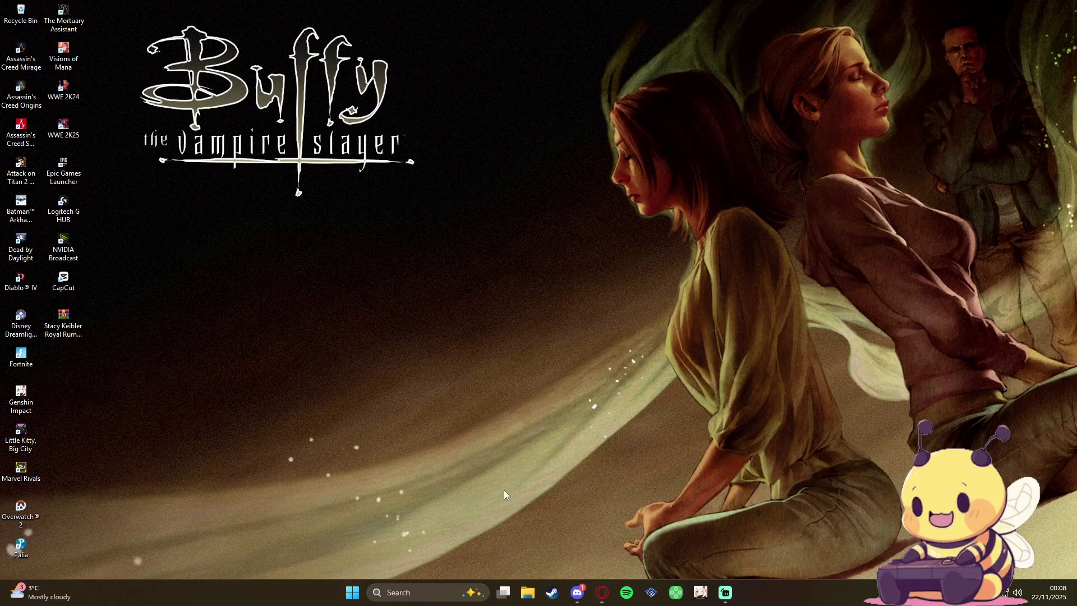
# Open CakeView, rebake the 16_Files mod directory for 2K25 and close the bake dialog.
pyautogui.click(352, 592)
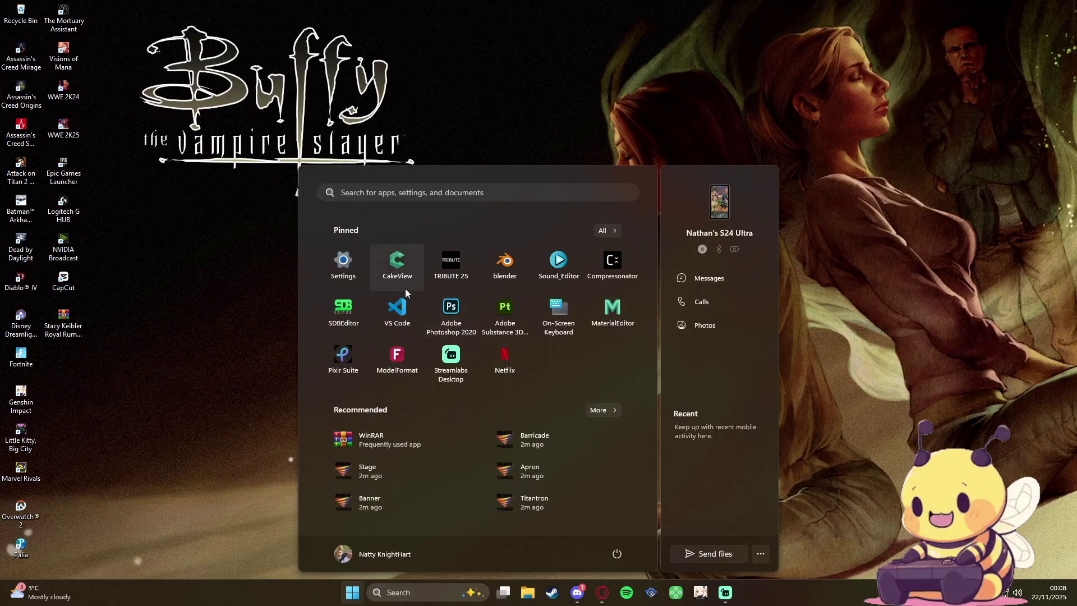
pyautogui.click(399, 264)
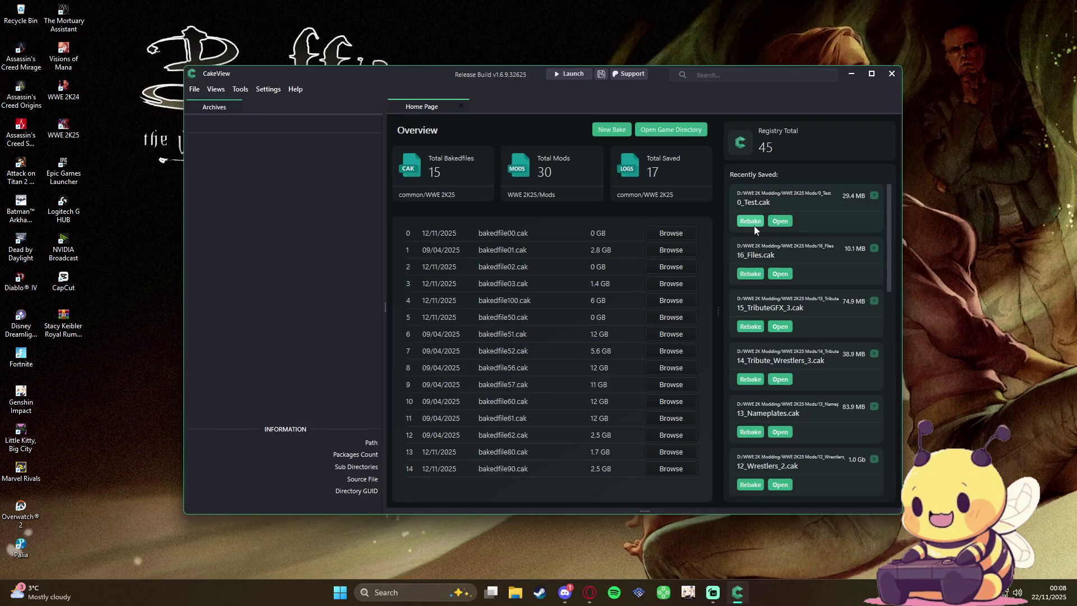
pyautogui.click(752, 274)
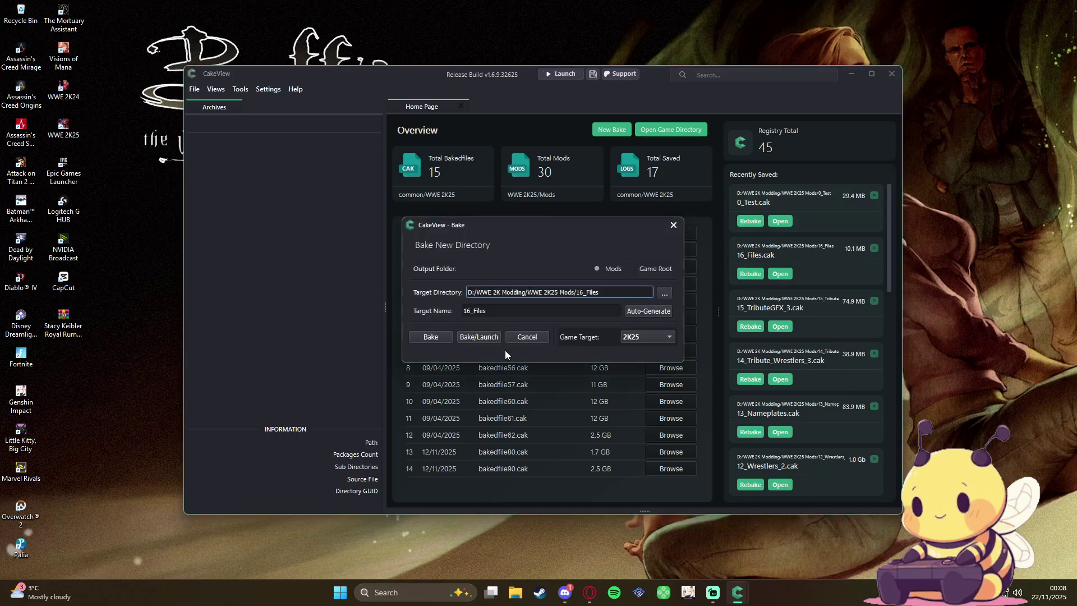
pyautogui.click(440, 335)
pyautogui.click(608, 302)
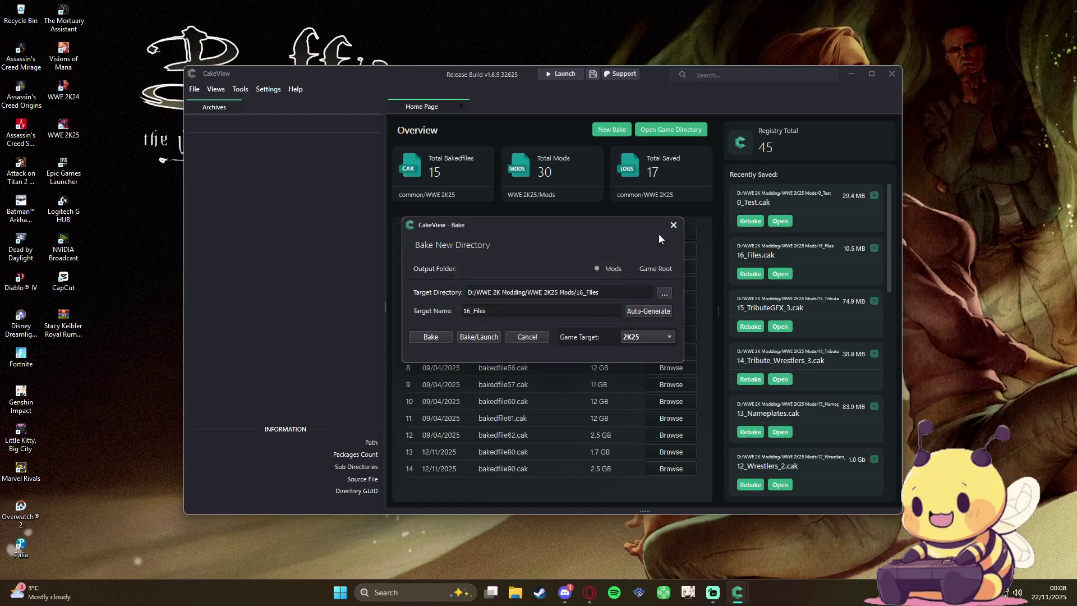
pyautogui.click(673, 224)
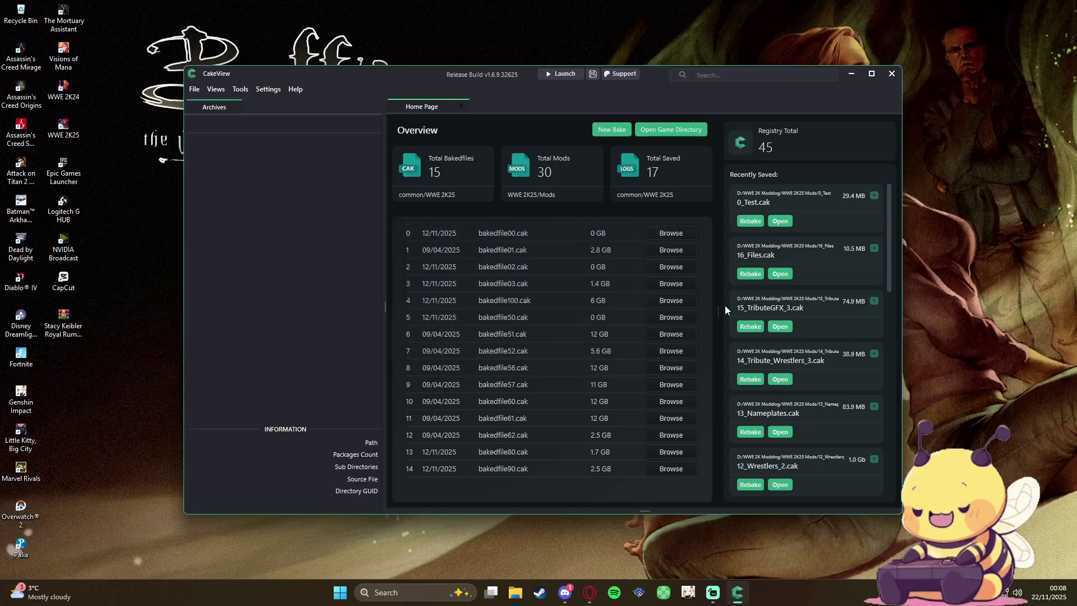
# Rebake the 15_TributeGFX_3 mod directory and close the bake dialog.
pyautogui.click(751, 326)
pyautogui.click(433, 335)
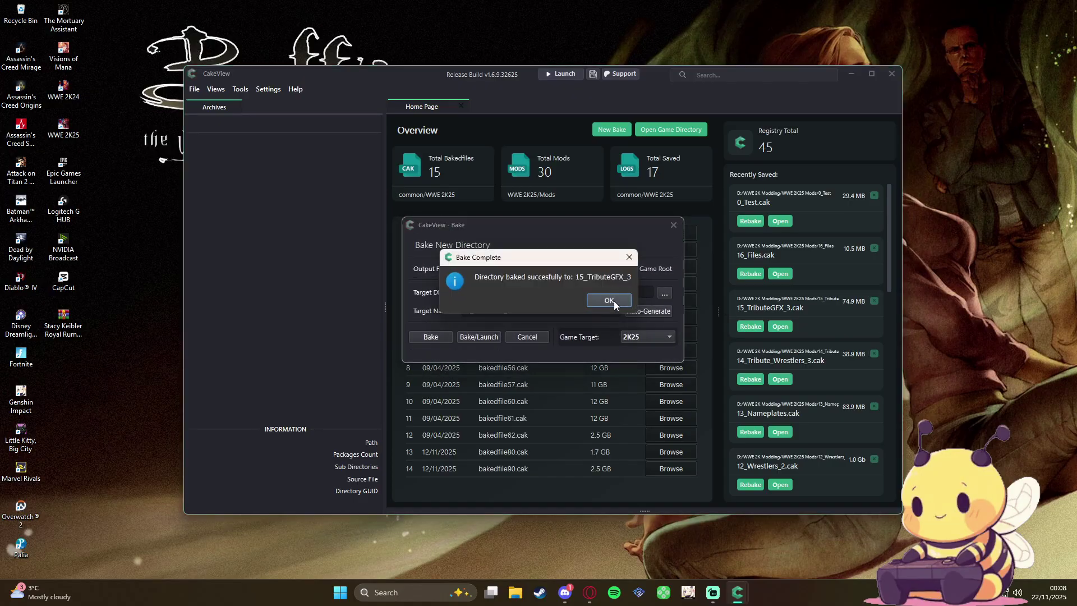
pyautogui.click(611, 301)
pyautogui.click(674, 224)
# Rebake the 14_Tribute_Wrestlers_3 mod directory and close the bake dialog.
pyautogui.click(751, 379)
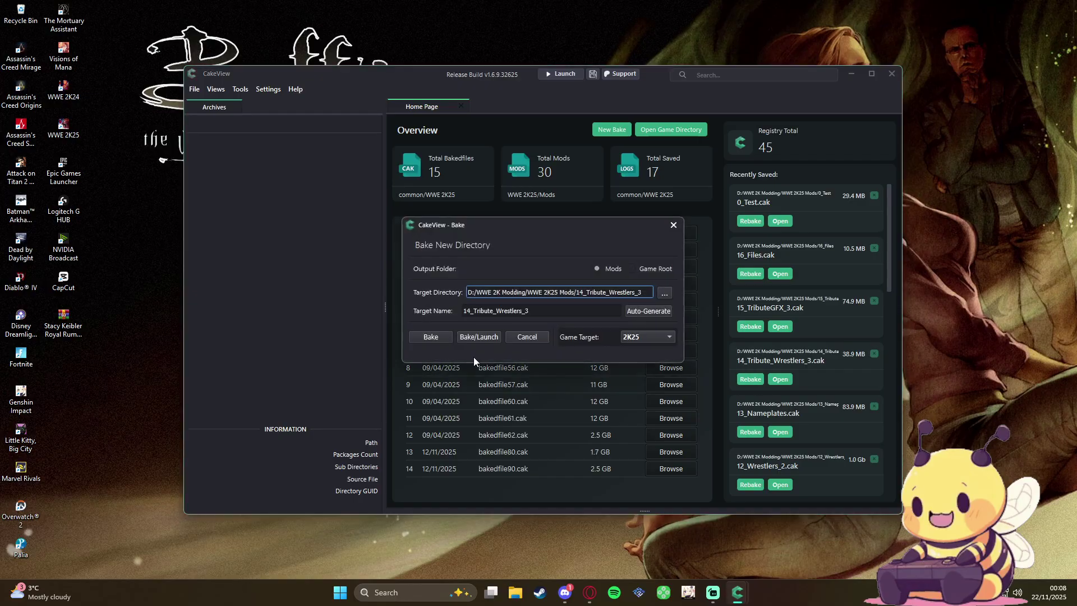
pyautogui.click(431, 337)
pyautogui.click(618, 301)
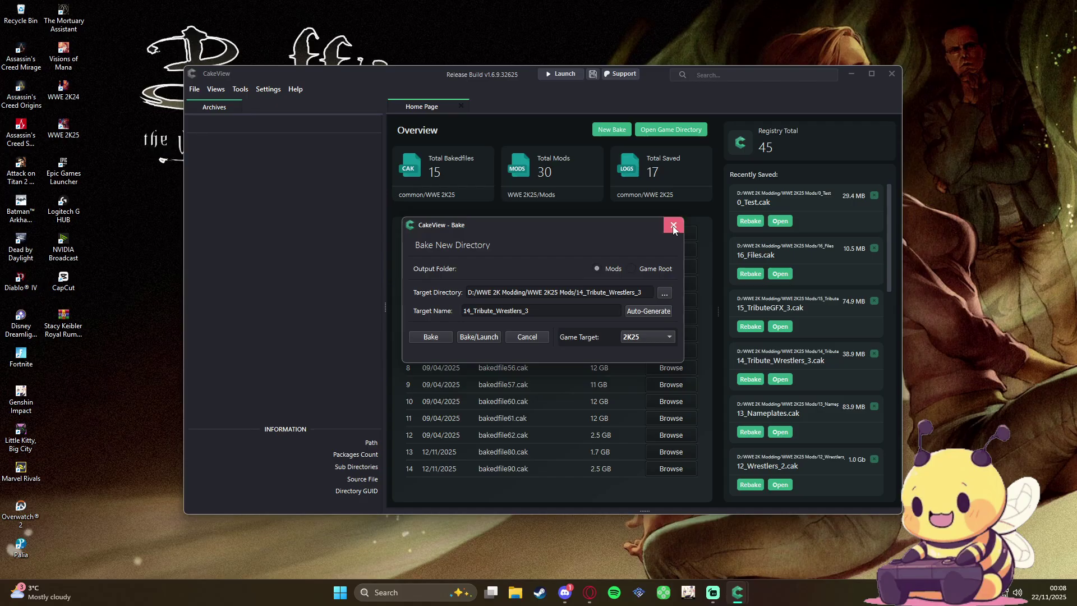
pyautogui.click(674, 225)
# Rebake the 5_Renders mod directory from the recently saved list and close the bake dialog.
pyautogui.scroll(-4, 788, 385)
pyautogui.scroll(-6, 793, 386)
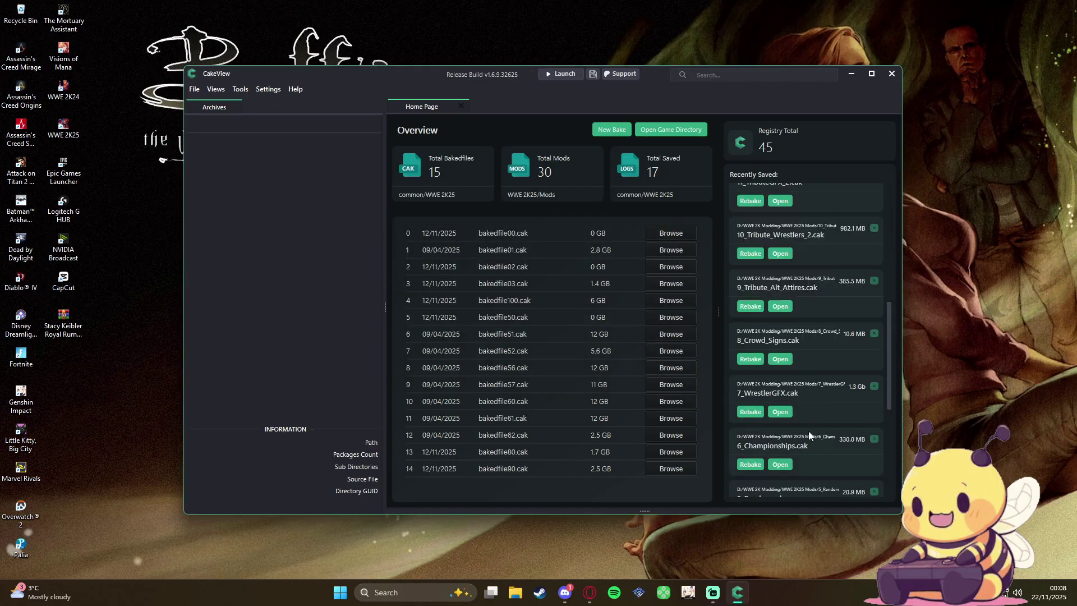
pyautogui.scroll(-4, 769, 342)
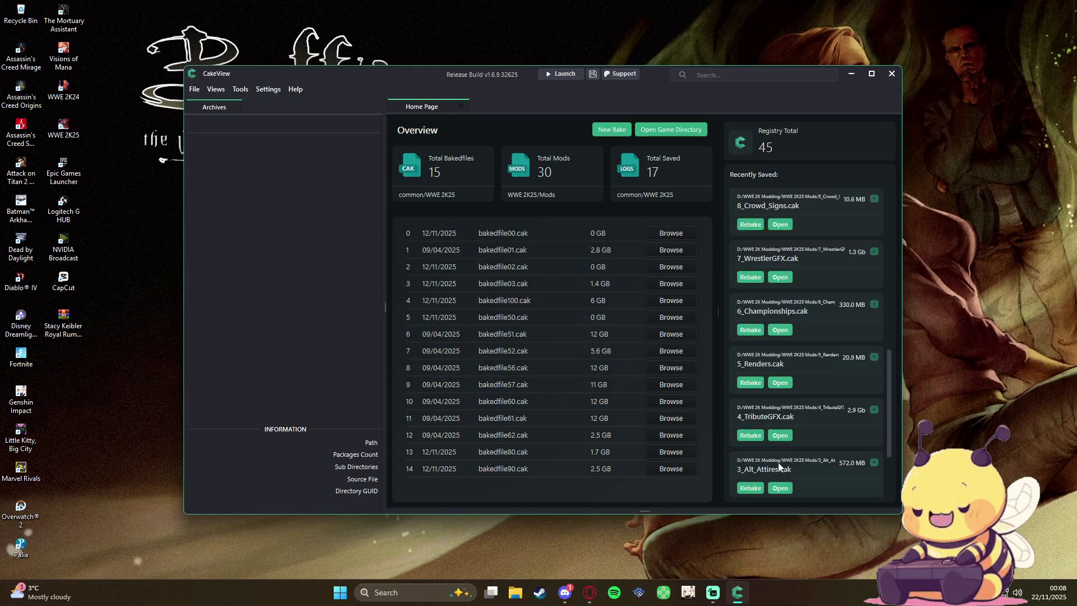
pyautogui.click(754, 385)
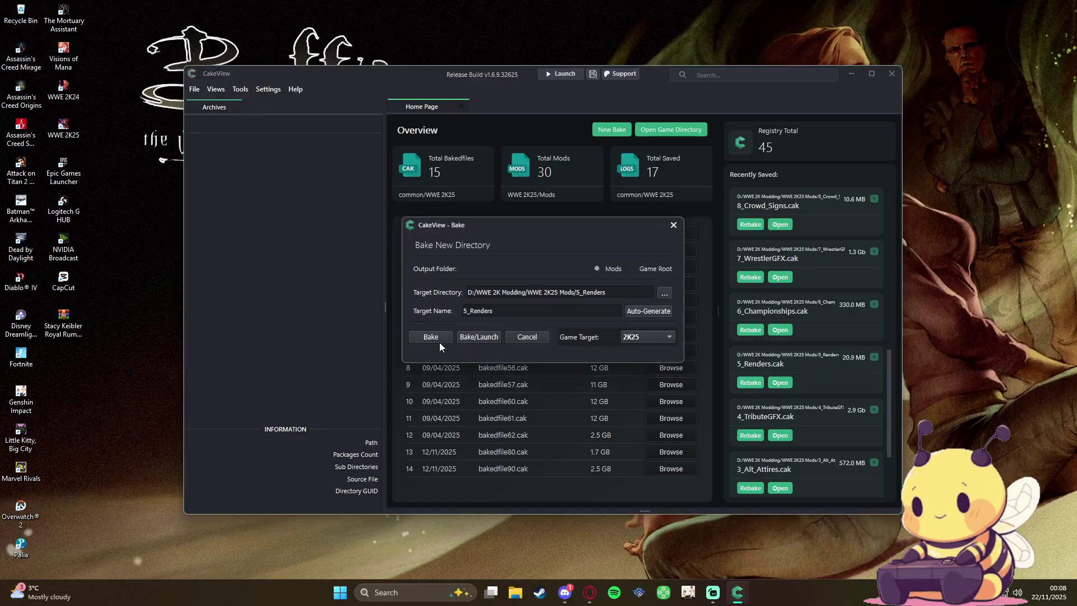
pyautogui.click(437, 329)
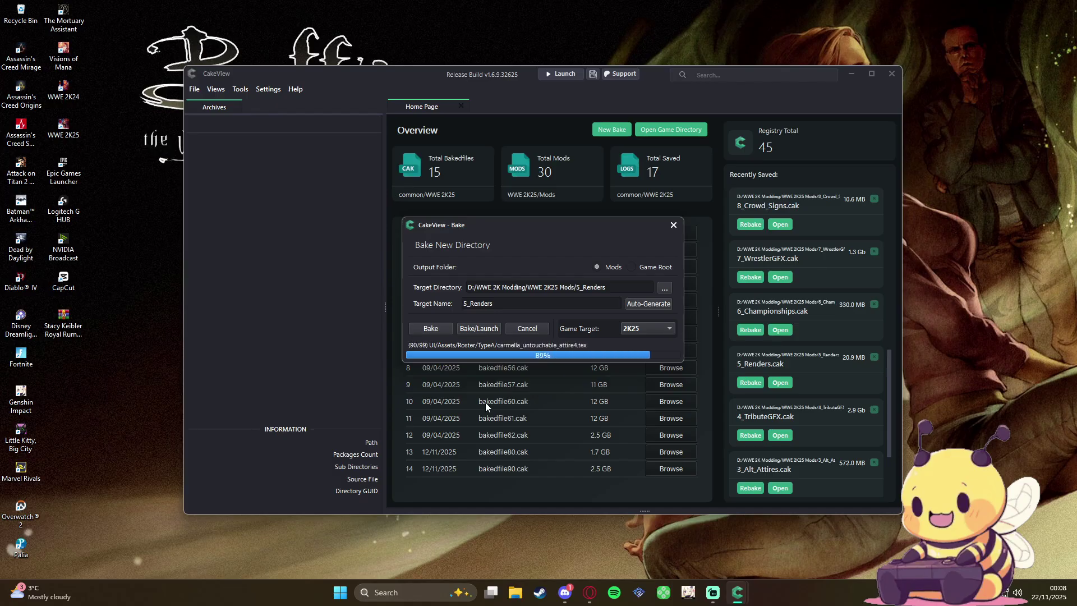
pyautogui.click(596, 303)
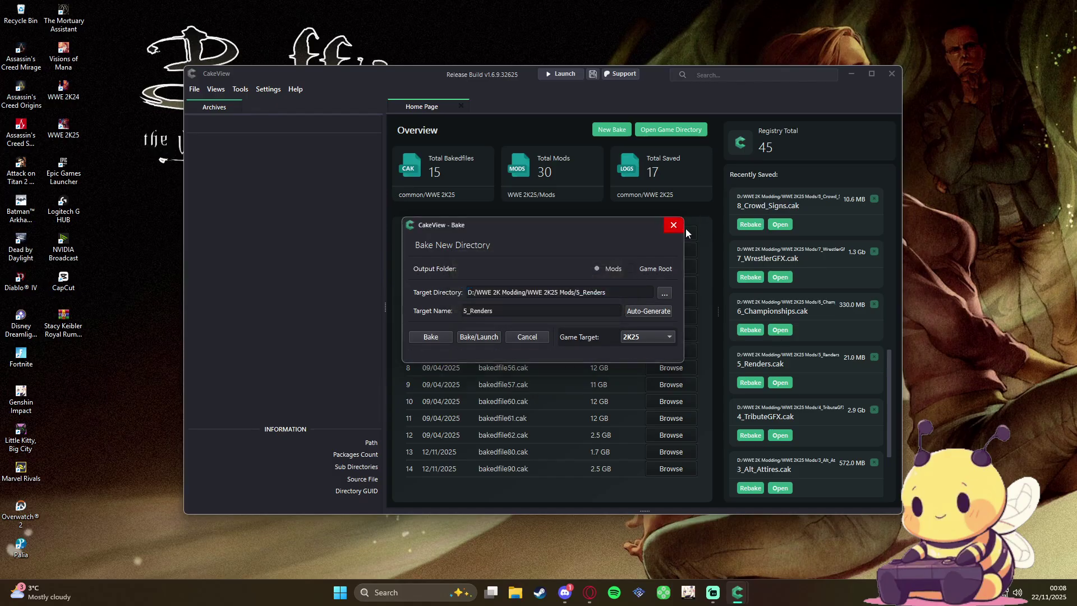
pyautogui.click(676, 227)
# Launch WWE 2K25 from CakeView and continue past the health warning screen.
pyautogui.click(550, 74)
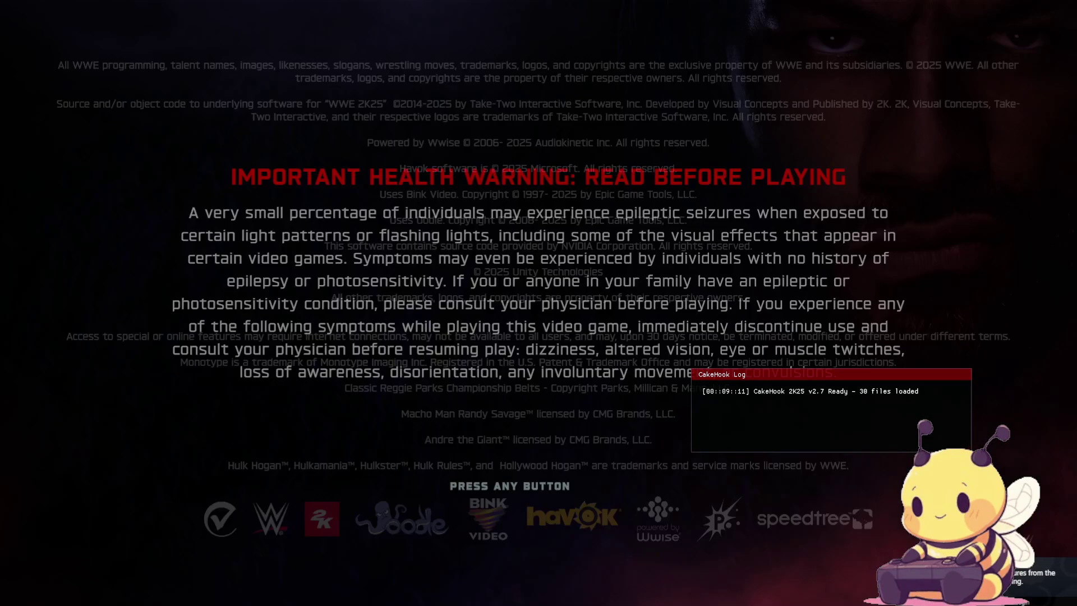
pyautogui.press('Return')
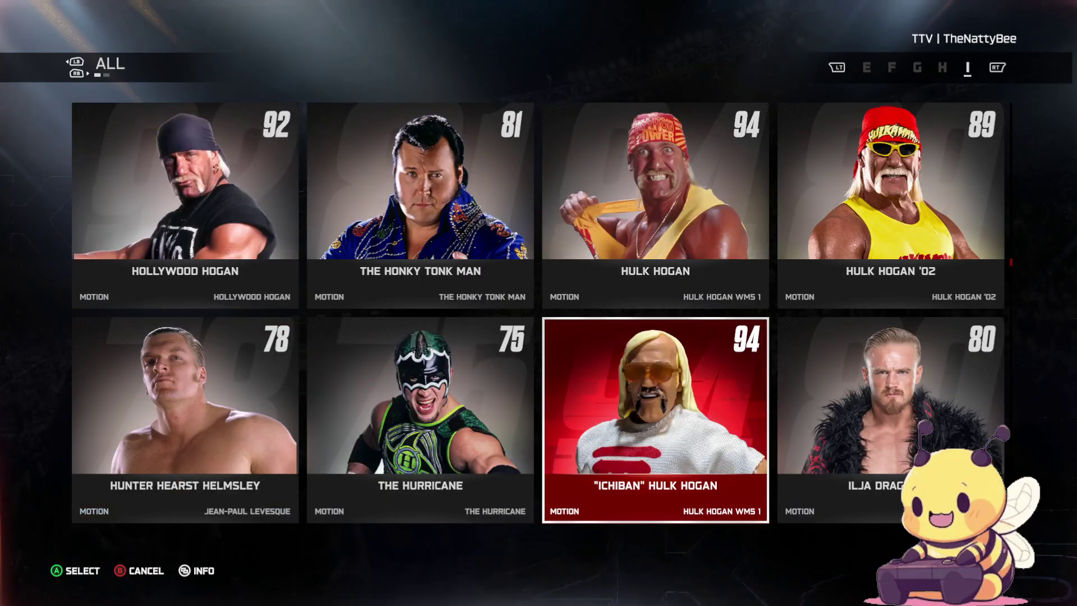
# Go to the J entries in the game's superstar selection grid and highlight Jazz.
pyautogui.press('Down')
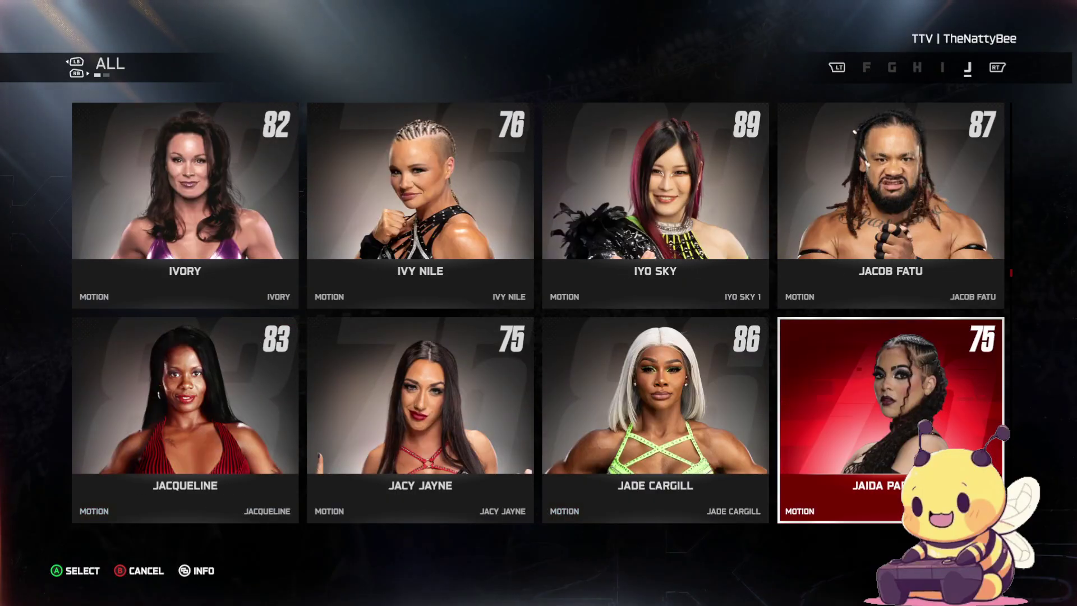
pyautogui.press('Down')
pyautogui.press('Up')
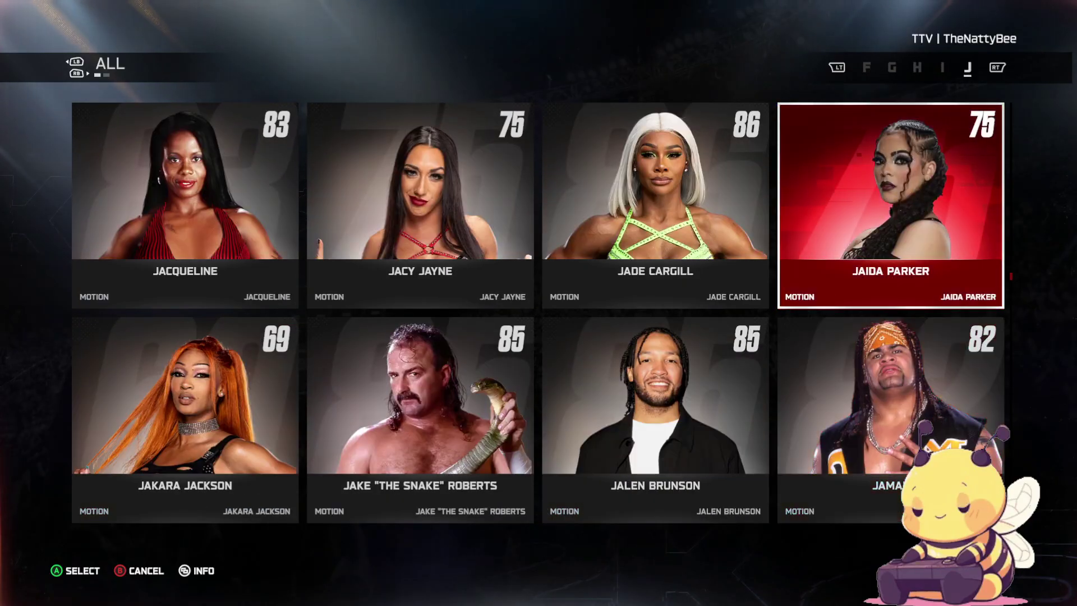
pyautogui.press('Down')
pyautogui.press('Down')
pyautogui.press('Left')
pyautogui.press('Left')
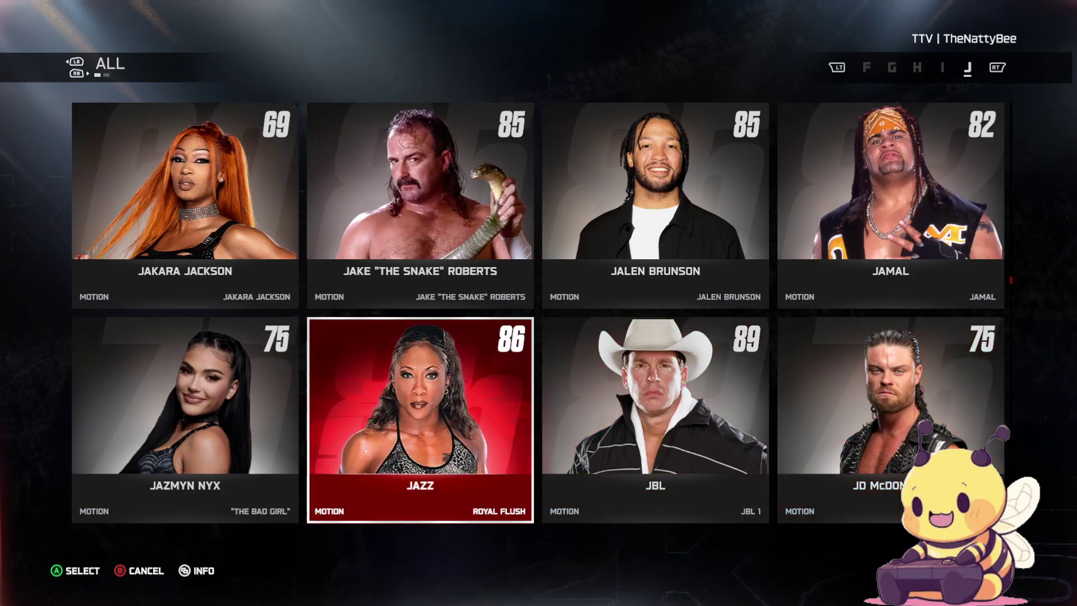